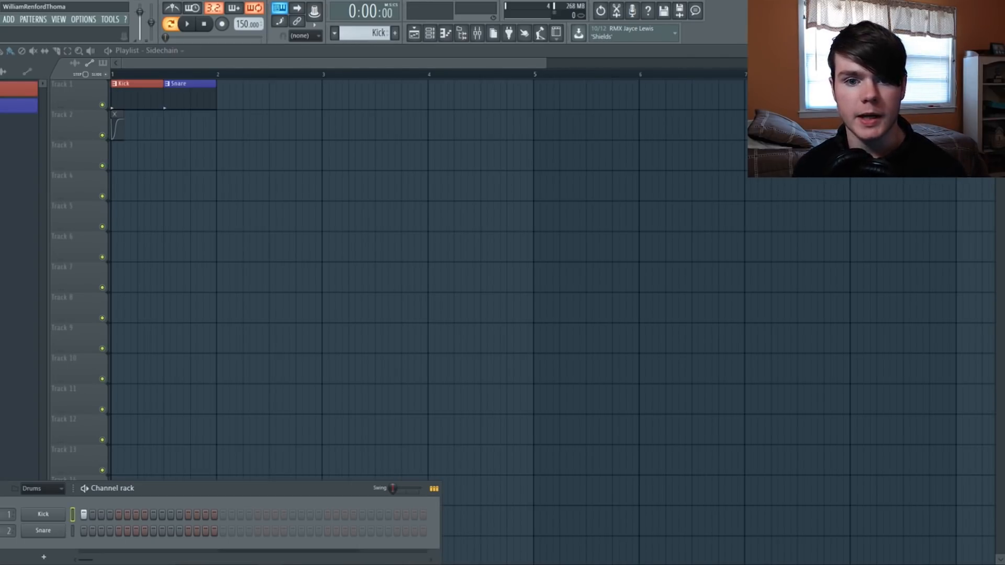
# Open the Spektral Sound Tutorials channel's videos in the web browser, open the 19-minute video, pause it and look through its page
pyautogui.moveTo(0, 40); pyautogui.dragTo(528, 60)
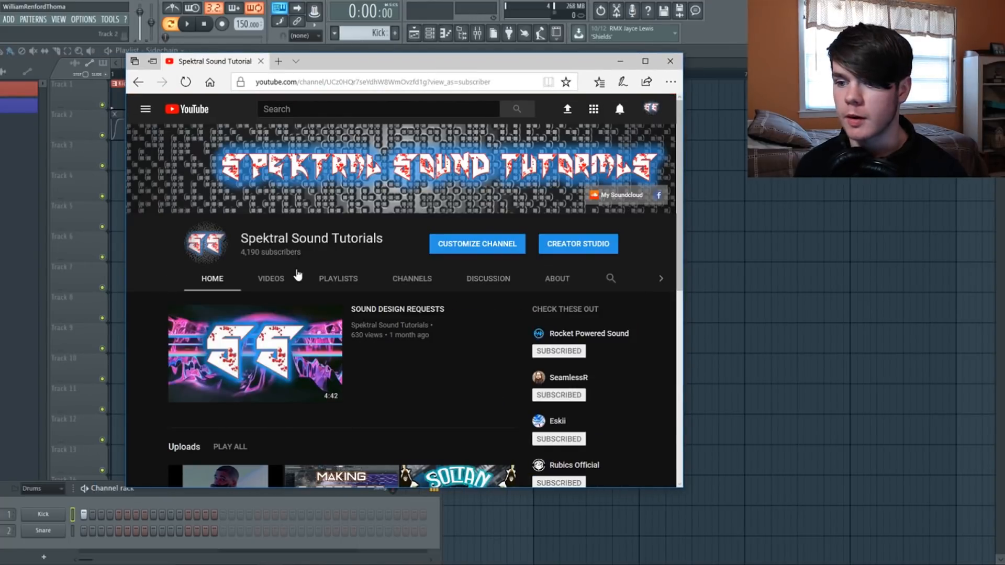
pyautogui.click(271, 283)
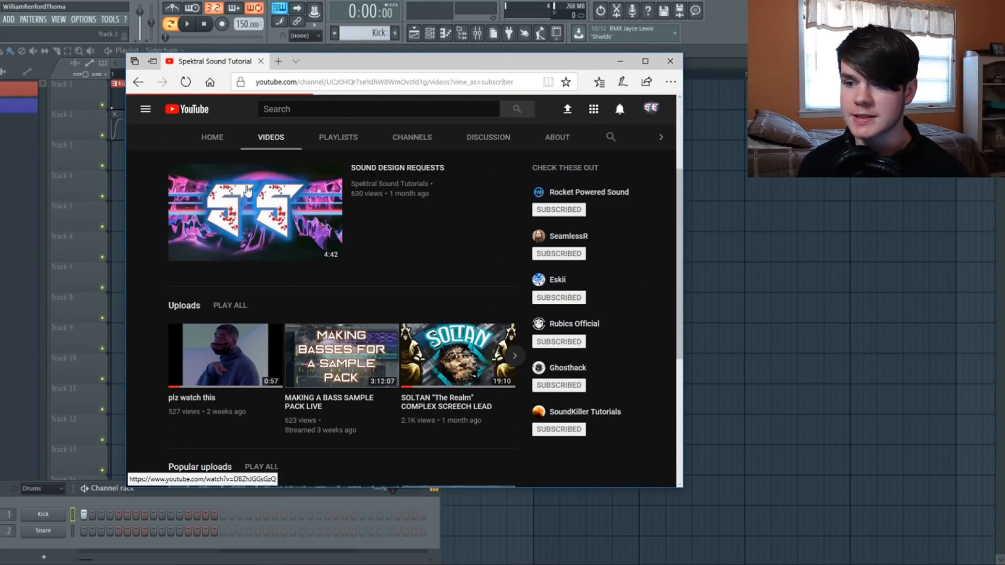
pyautogui.click(389, 200)
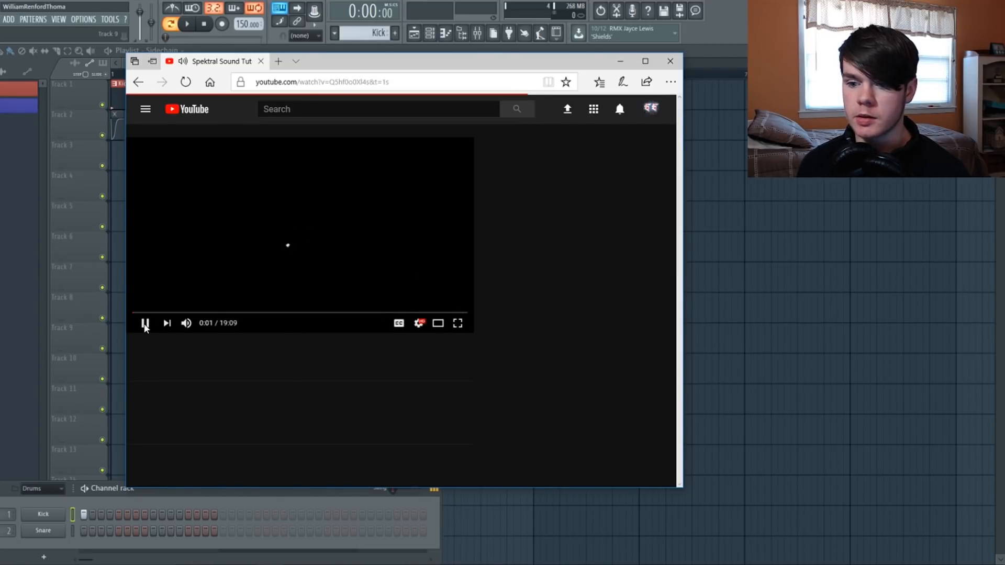
pyautogui.click(145, 323)
pyautogui.scroll(-2, 251, 242)
pyautogui.scroll(-3, 252, 243)
pyautogui.click(642, 61)
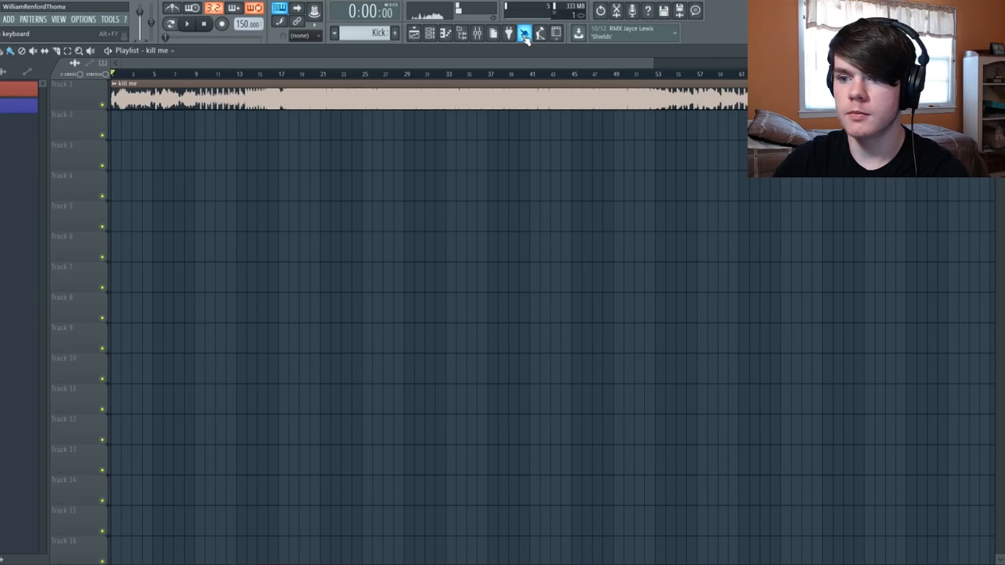
# Play the "kill me" track in the FL Studio playlist from bar 17 to hear the drop
pyautogui.click(283, 74)
pyautogui.press('space')
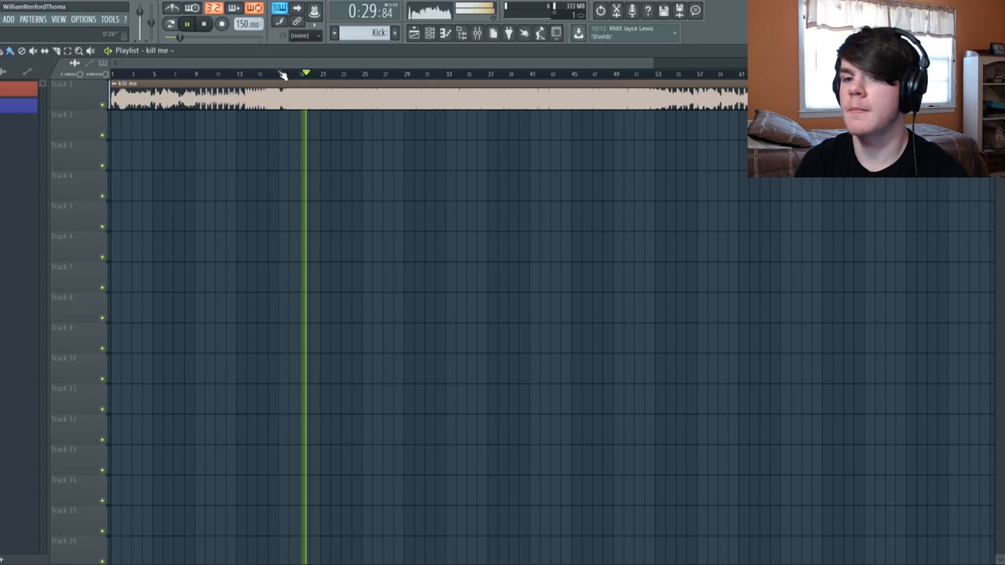
pyautogui.press('space')
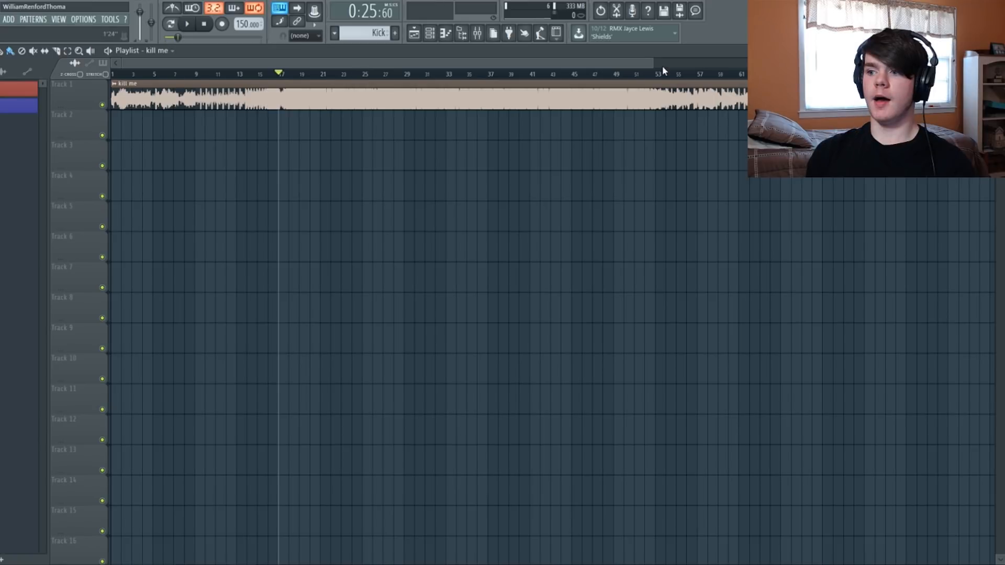
# Set the project tempo to 140 BPM and check the drop of the "kill me" track against the metronome
pyautogui.moveTo(652, 63); pyautogui.dragTo(430, 63)
pyautogui.click(436, 75)
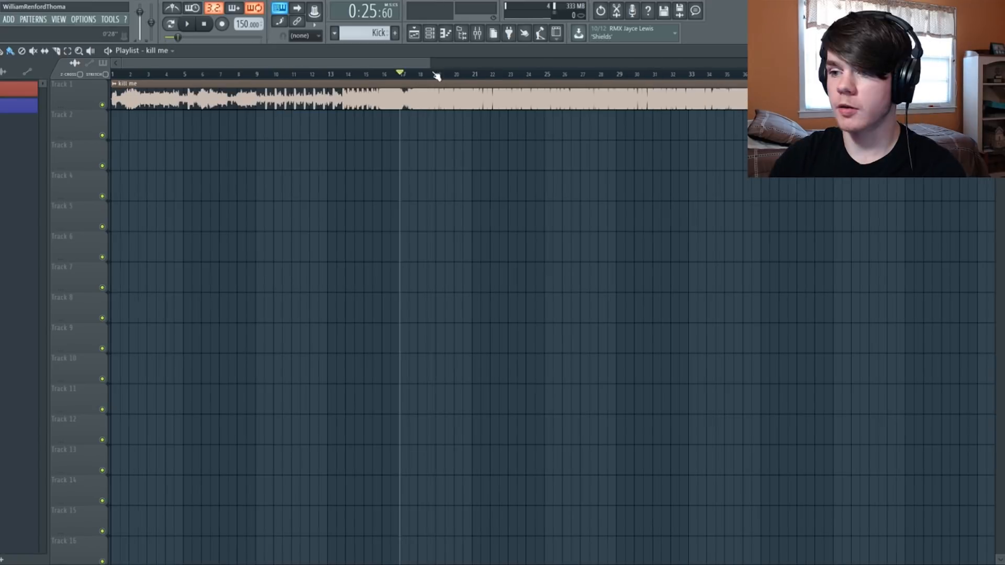
pyautogui.press('space')
pyautogui.press('space')
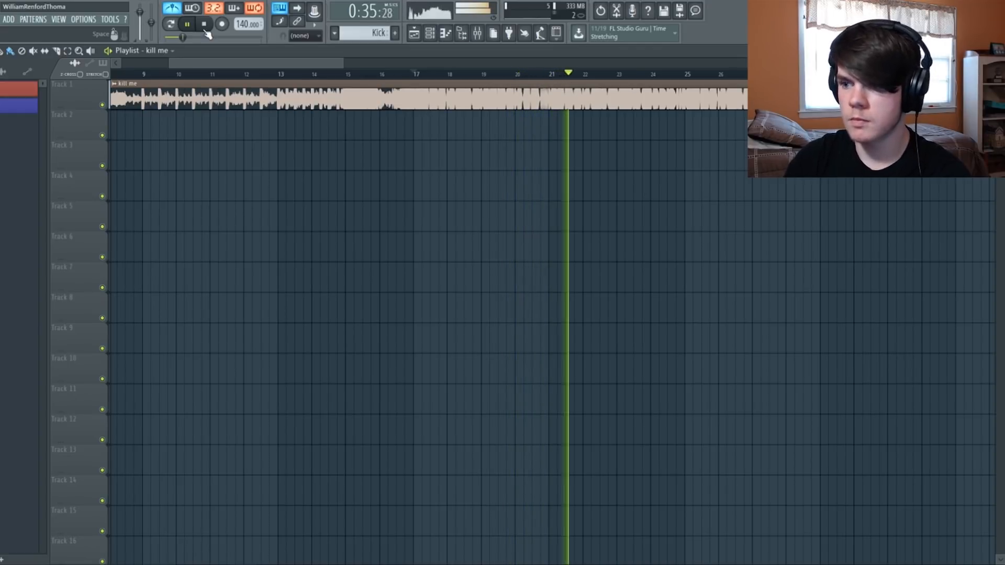
pyautogui.press('space')
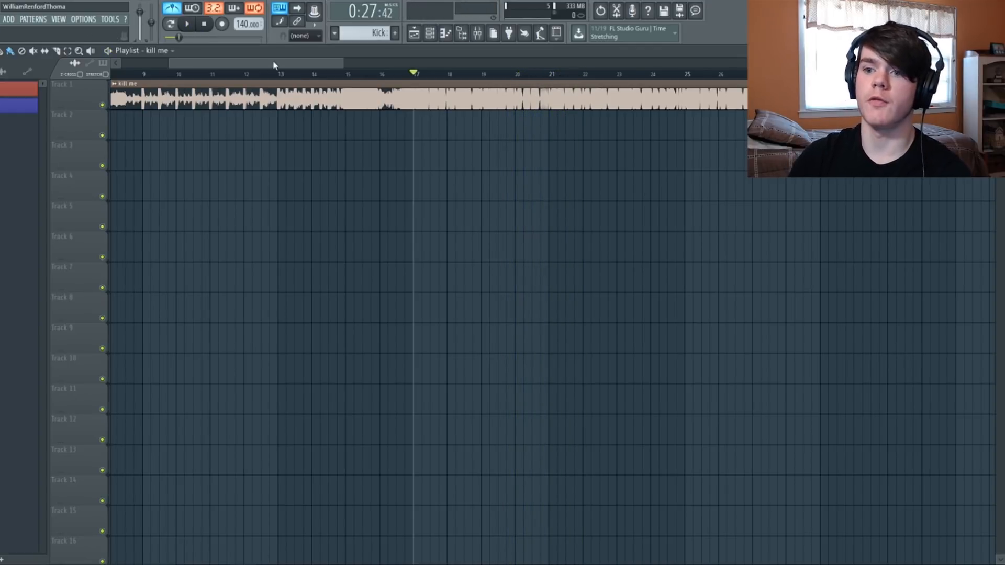
# Cut away the part of the "kill me" clip before the drop and move the remaining clip to bar 1
pyautogui.moveTo(234, 63); pyautogui.dragTo(635, 88)
pyautogui.click(637, 74)
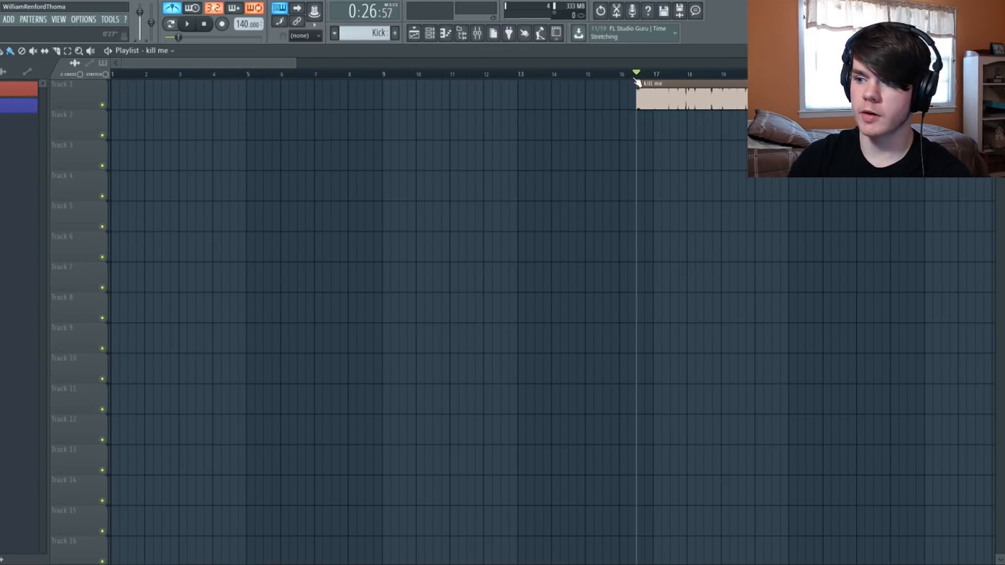
pyautogui.press('space')
pyautogui.press('space')
pyautogui.moveTo(667, 97); pyautogui.dragTo(119, 90)
pyautogui.click(111, 74)
# Play the moved clip from the start against the metronome, turn the metronome off and listen again
pyautogui.press('space')
pyautogui.click(174, 9)
pyautogui.press('space')
pyautogui.press('space')
# Change the playlist's snap setting and slip the clip's audio slightly to fine-tune where the drop starts
pyautogui.moveTo(319, 64); pyautogui.dragTo(107, 91)
pyautogui.press('space')
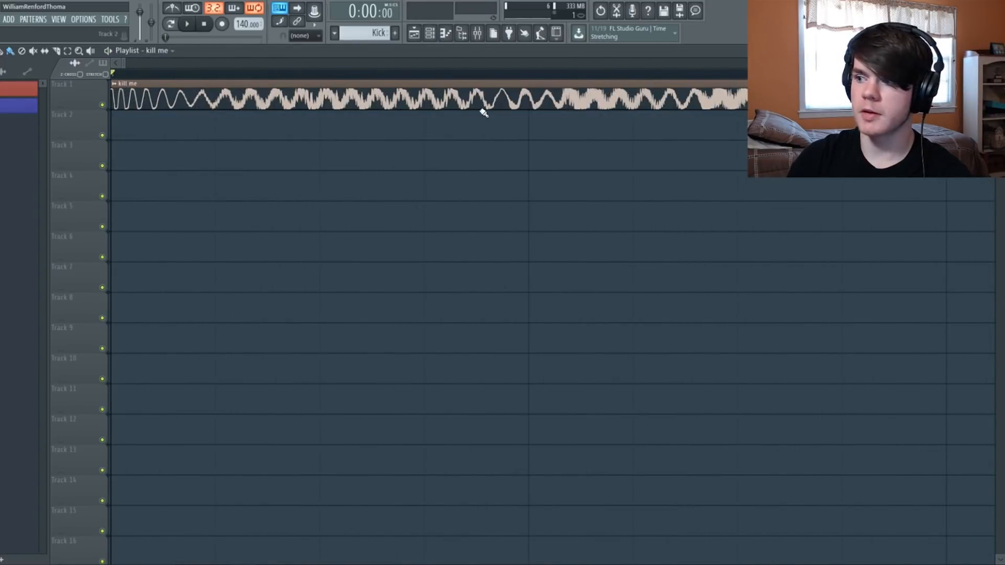
pyautogui.click(1, 50)
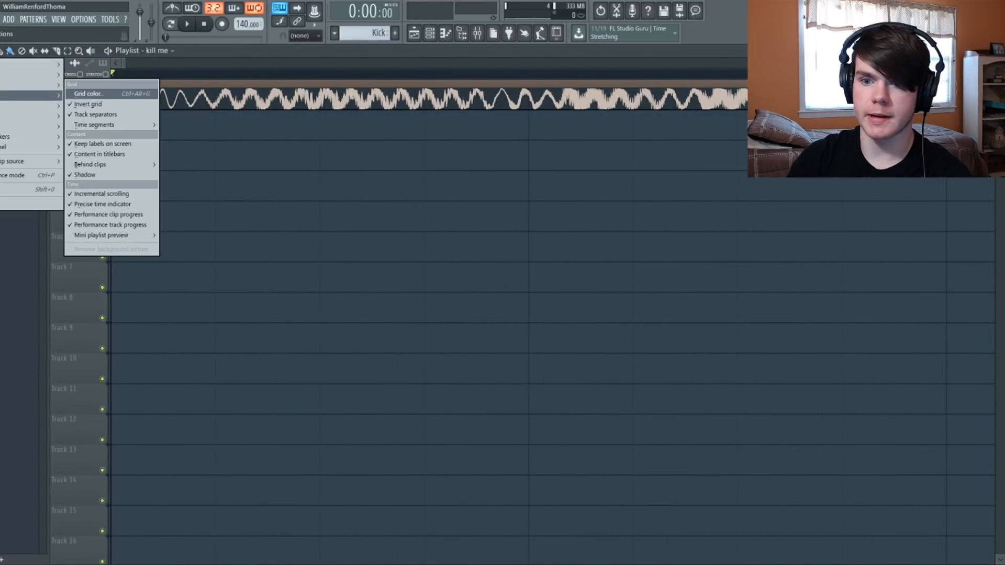
pyautogui.moveTo(31, 105)
pyautogui.click(85, 155)
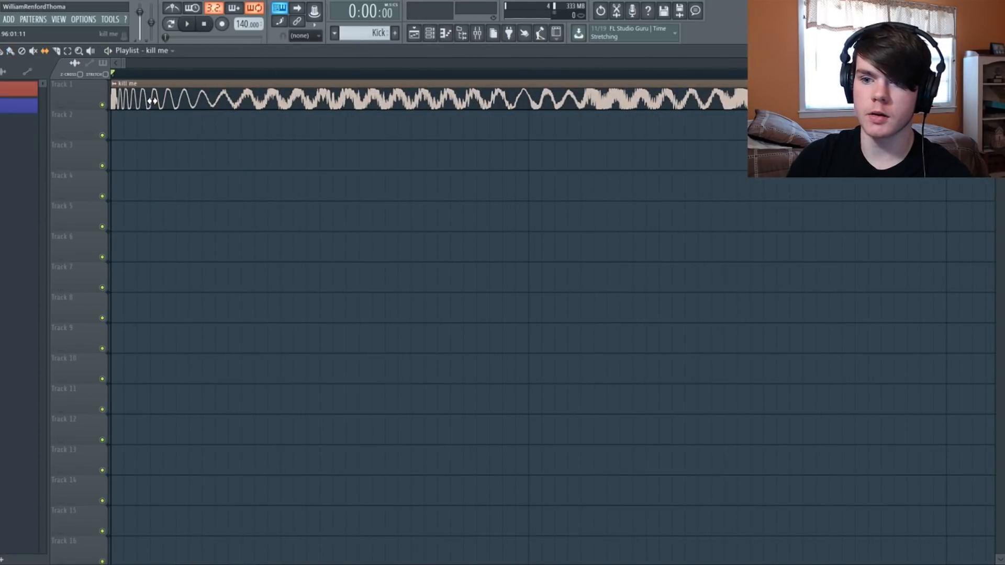
# Slice the clip at bar 3, delete everything after the cut and return the playhead to the start
pyautogui.press('space')
pyautogui.press('space')
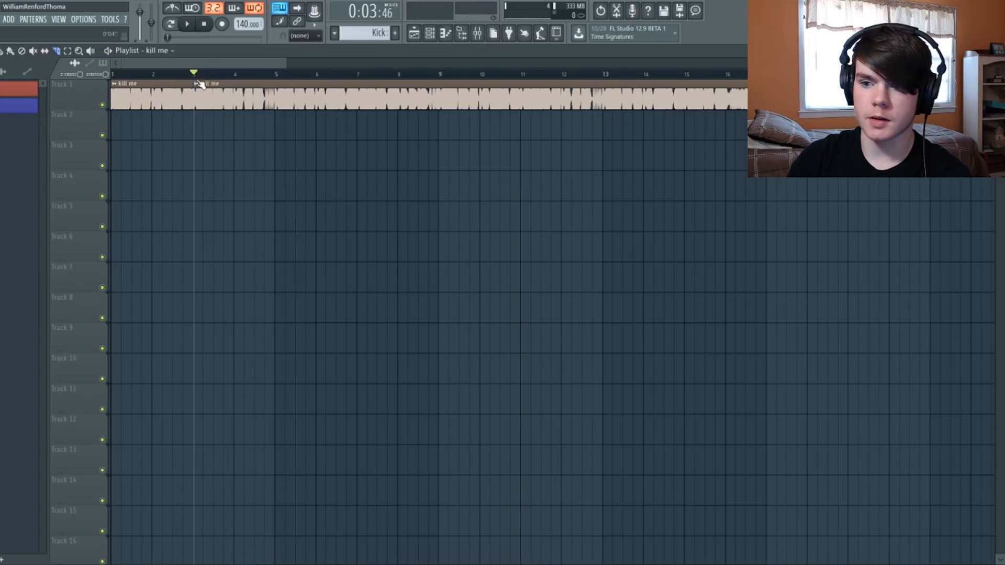
pyautogui.rightClick(258, 99)
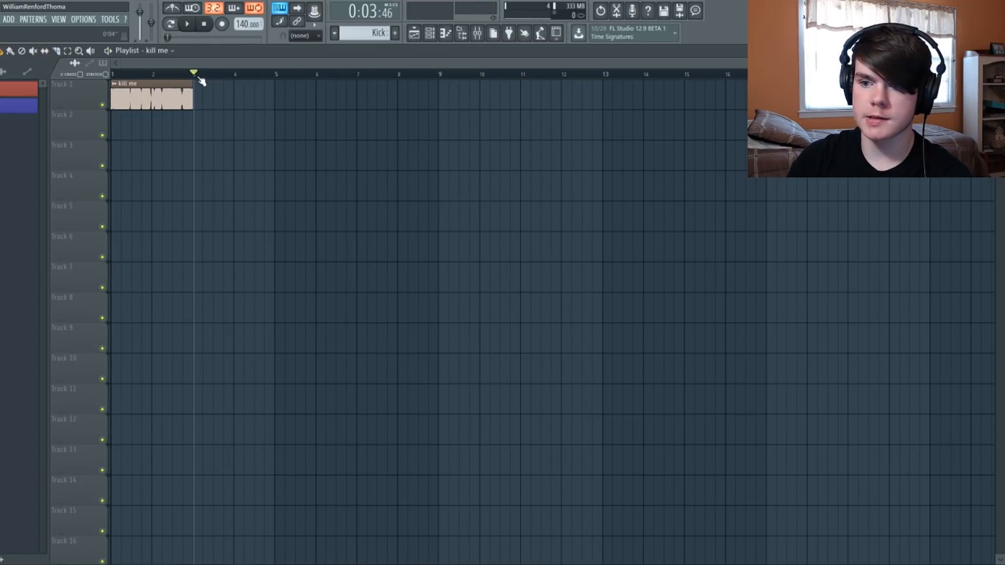
pyautogui.moveTo(195, 73); pyautogui.dragTo(113, 73)
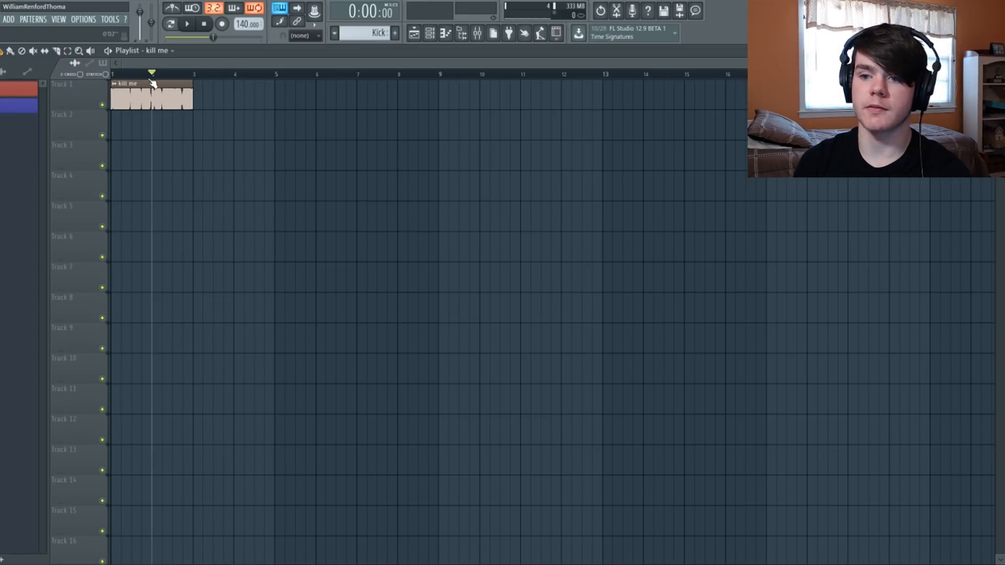
# Play the two-bar reference clip several times from different points to study its bass sound
pyautogui.press('space')
pyautogui.press('space')
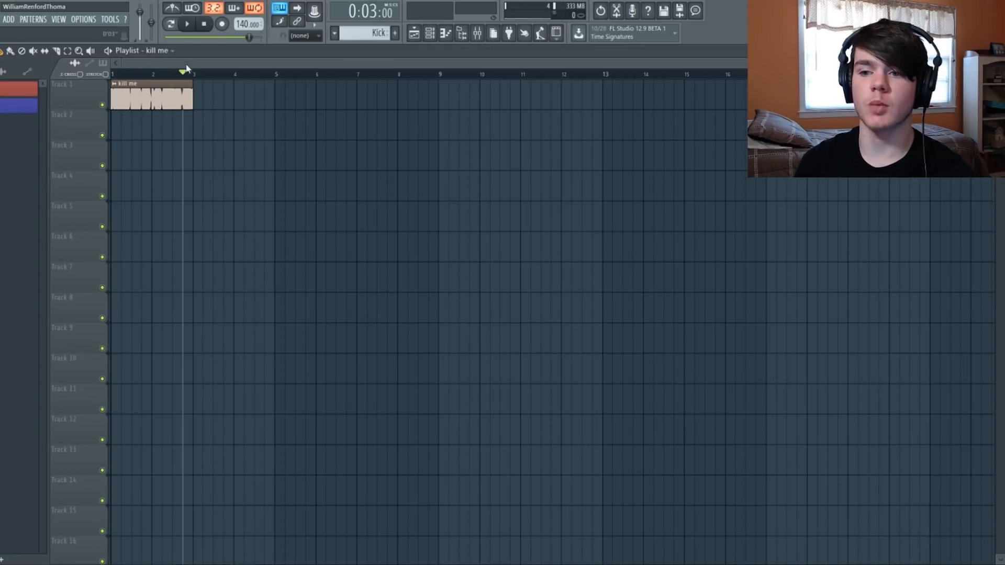
pyautogui.press('space')
pyautogui.press('space')
pyautogui.moveTo(141, 76); pyautogui.dragTo(90, 77)
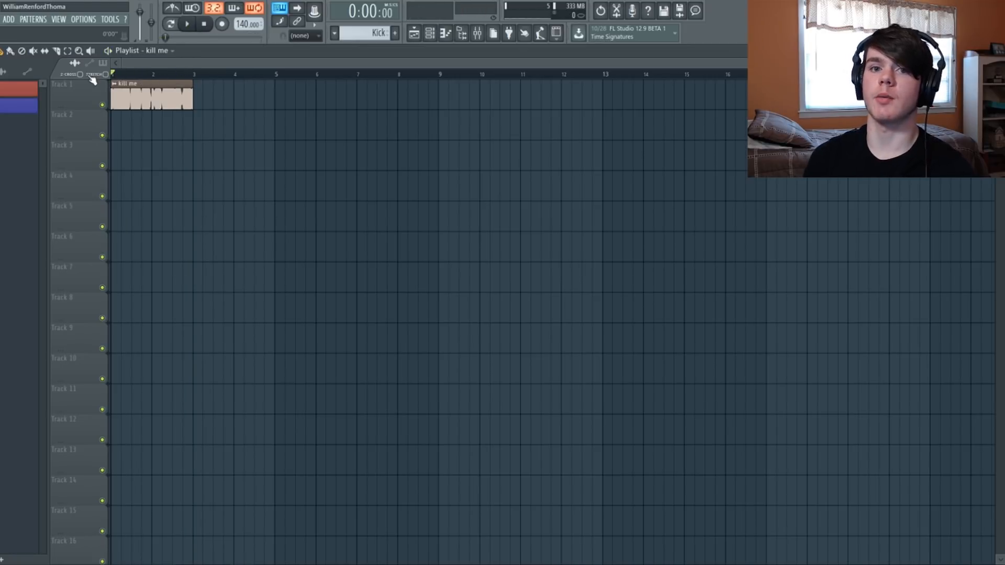
pyautogui.press('space')
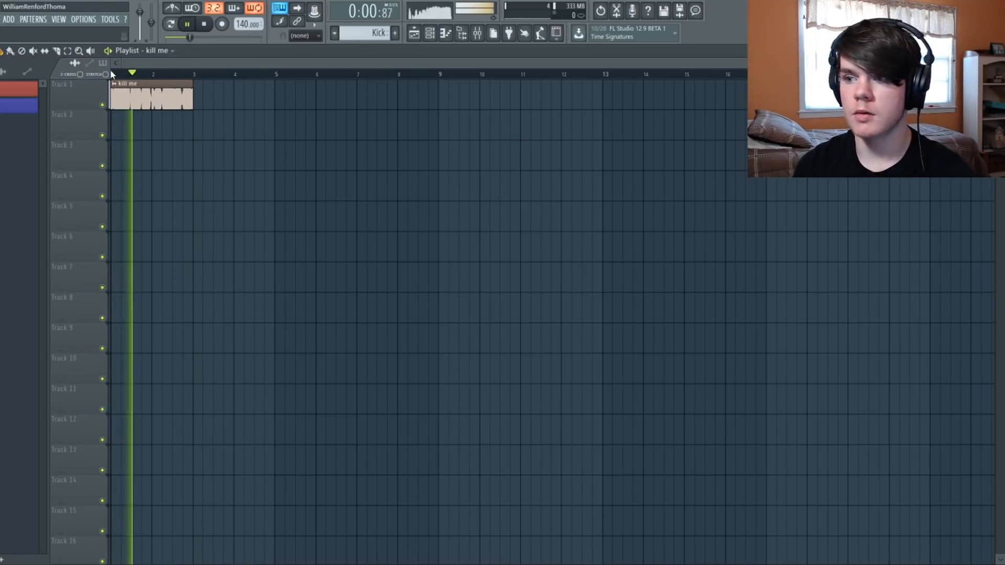
# Check the channel rack, close it and replay the reference clip while examining its frequency content on the spectrum display
pyautogui.click(430, 34)
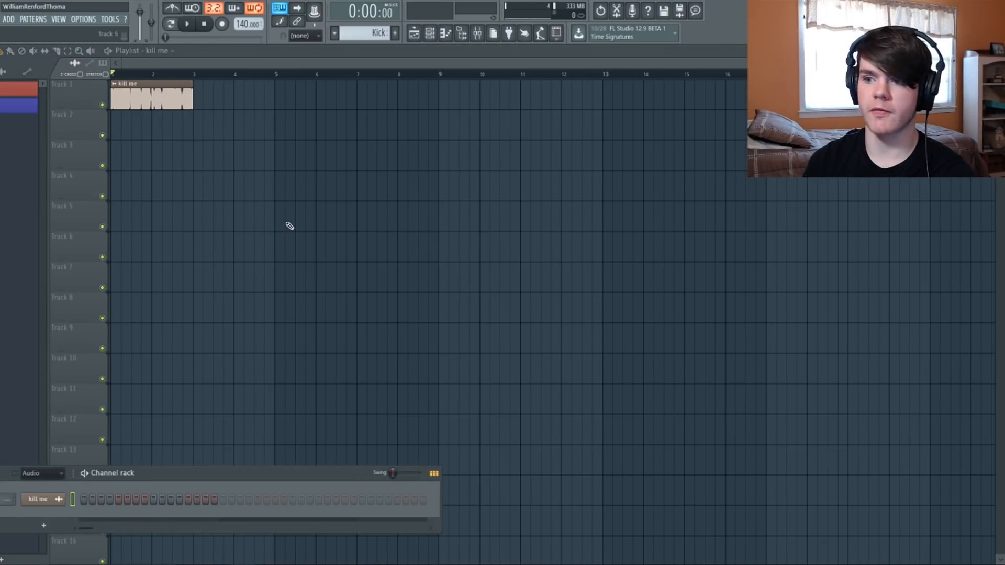
pyautogui.click(208, 55)
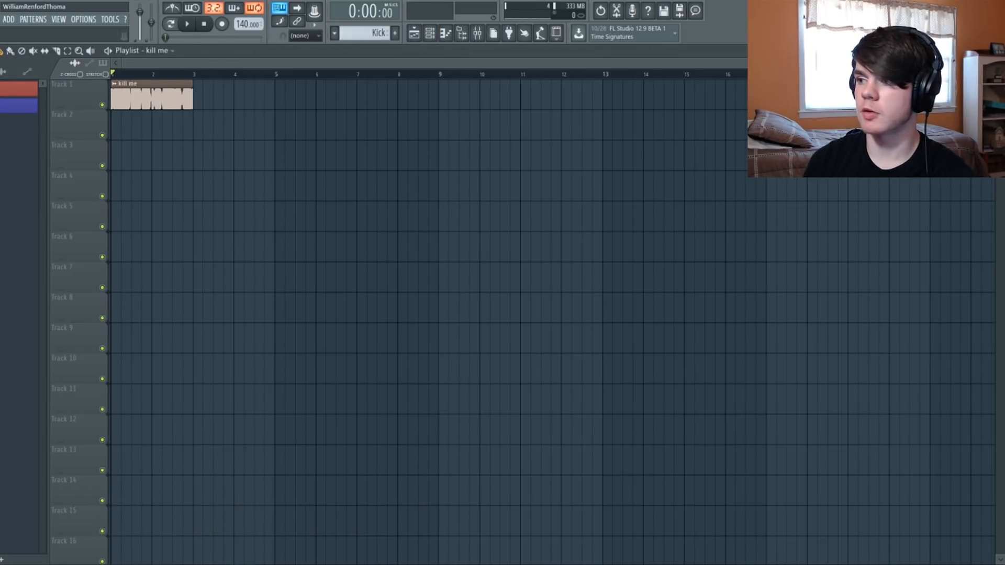
pyautogui.press('space')
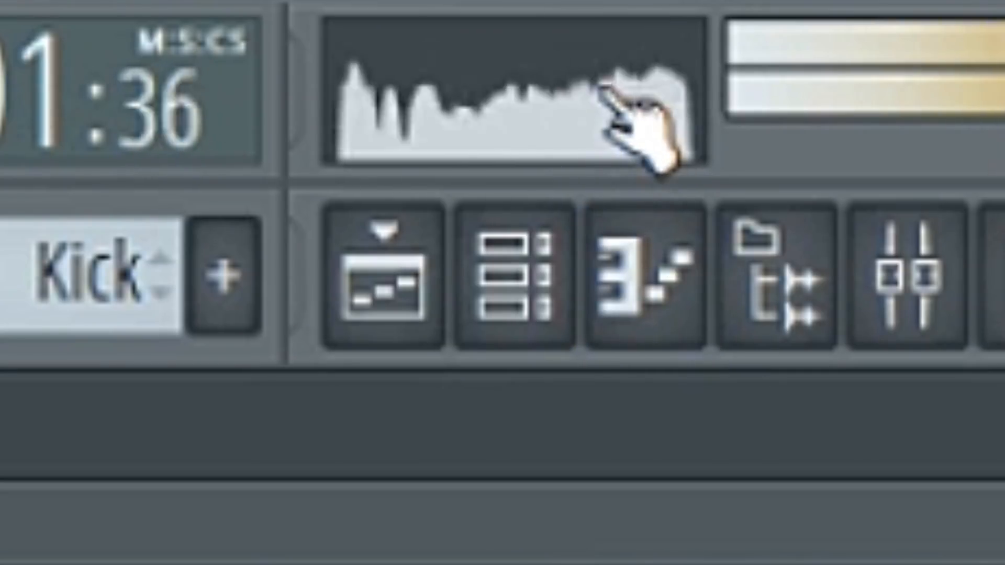
pyautogui.press('space')
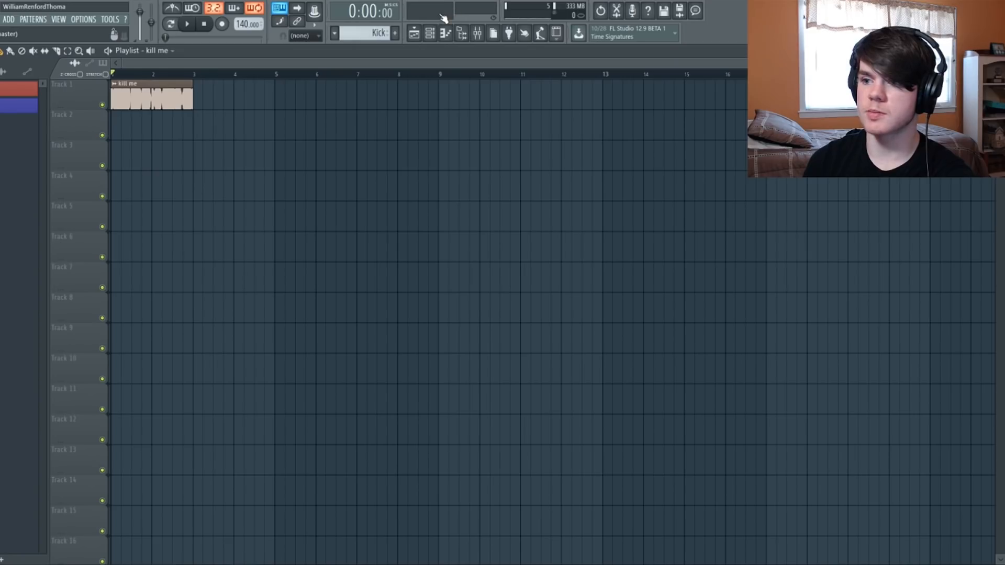
pyautogui.press('space')
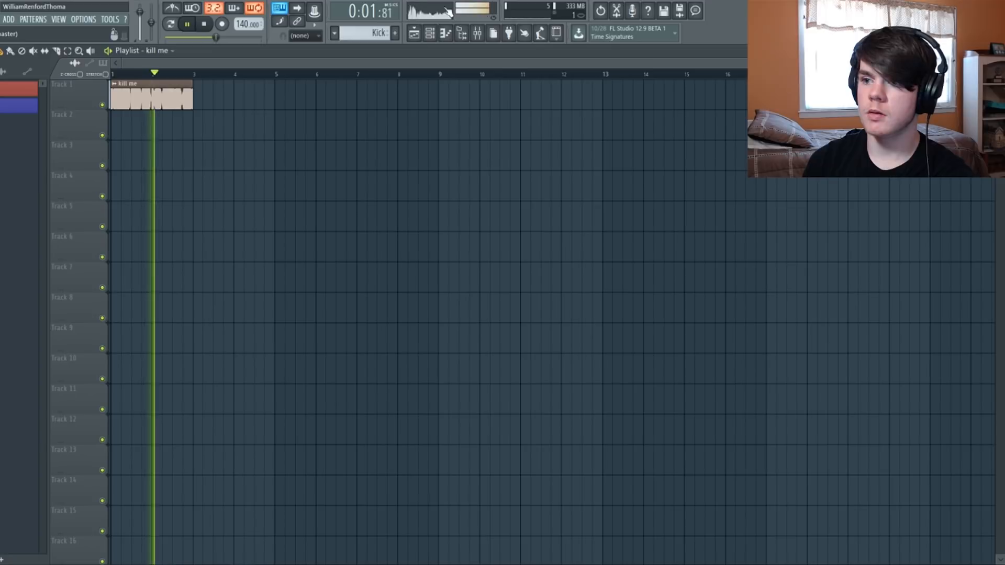
pyautogui.press('space')
# Add a Serum synth to the channel rack and play the reference clip for comparison
pyautogui.click(433, 36)
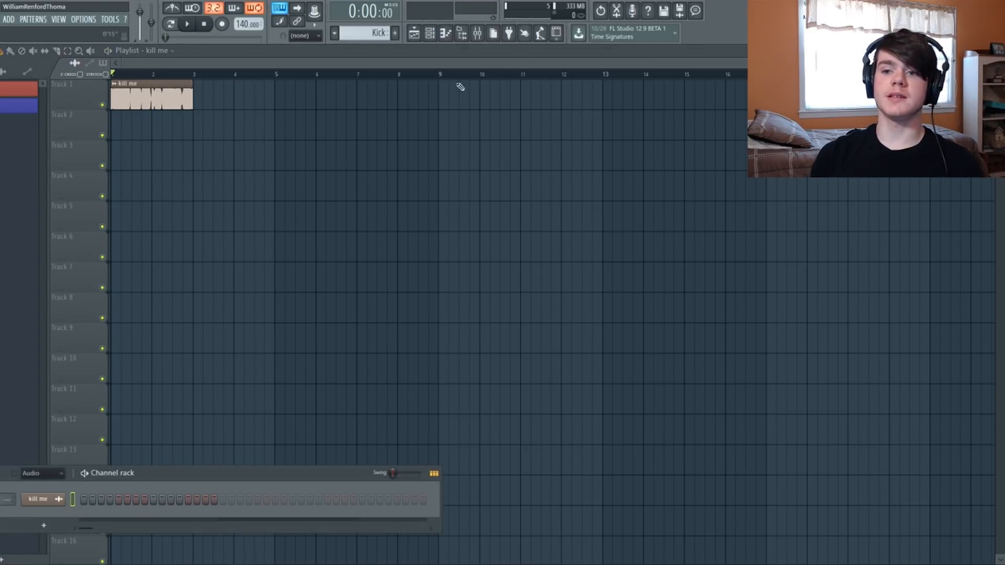
pyautogui.moveTo(158, 482); pyautogui.dragTo(152, 503)
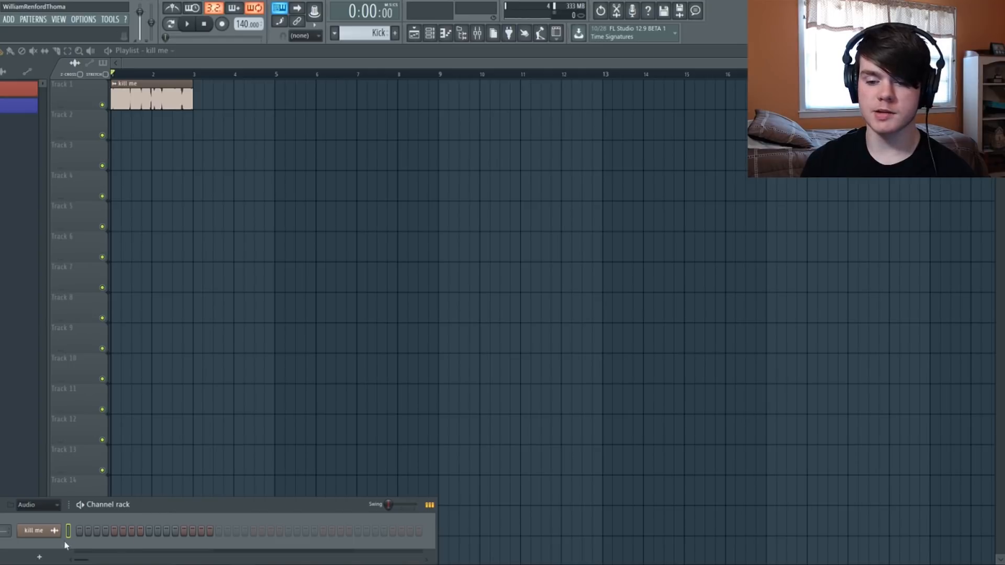
pyautogui.click(44, 506)
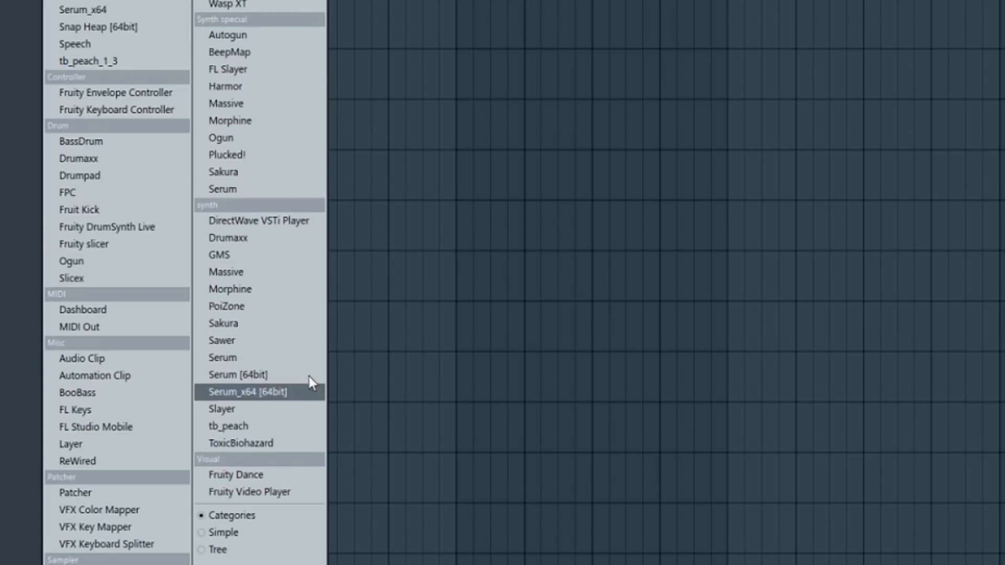
pyautogui.press('Escape')
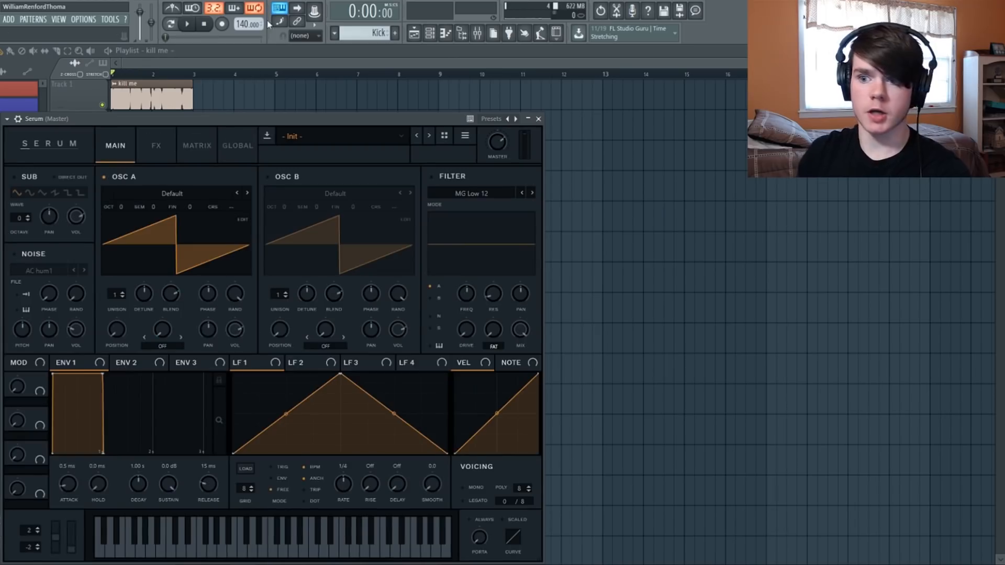
pyautogui.press('space')
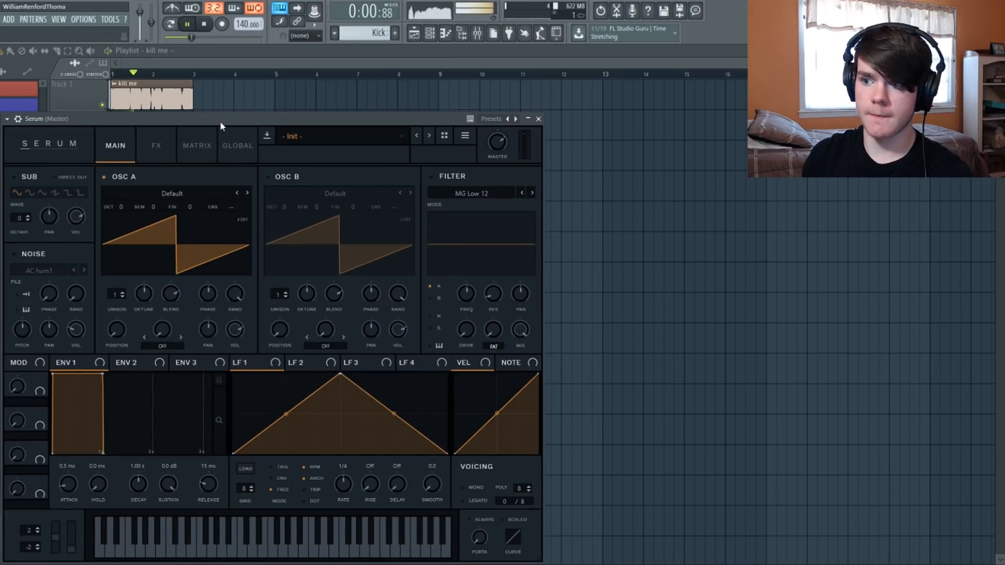
pyautogui.press('space')
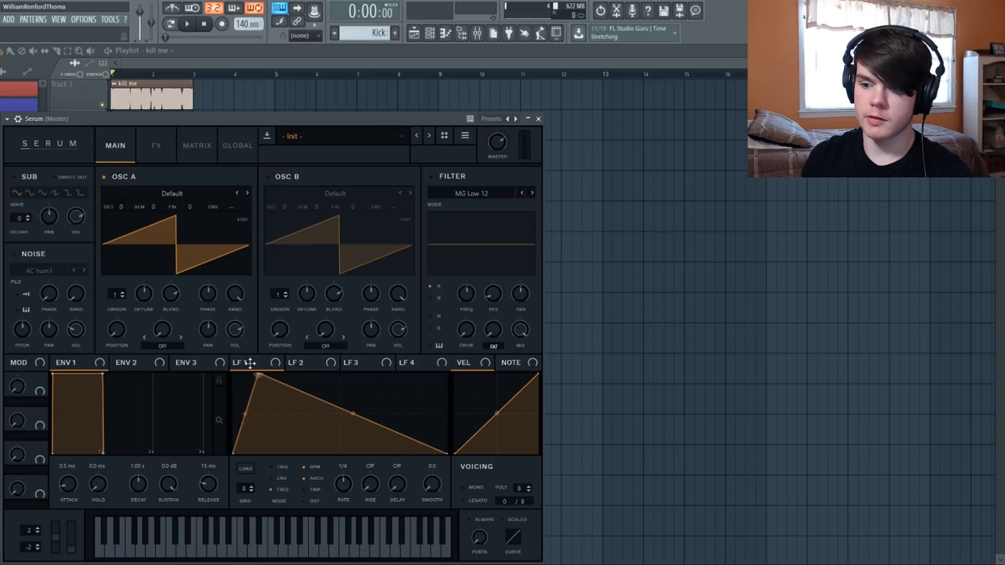
# Reshape Serum's LFO 1 into a falling ramp and load the Basic Shapes 2 wavetable into oscillator A
pyautogui.click(140, 194)
pyautogui.moveTo(144, 206)
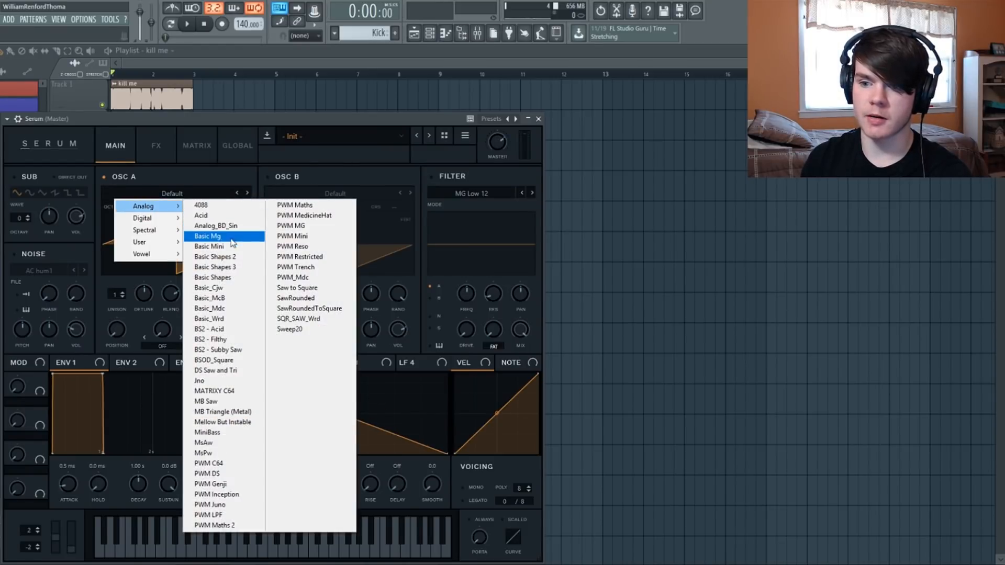
pyautogui.click(220, 256)
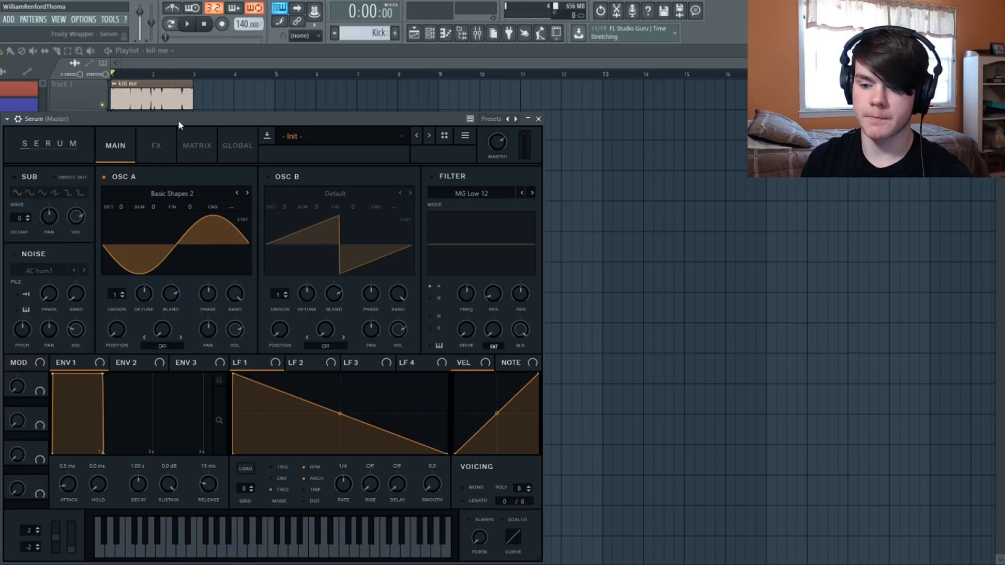
# Switch oscillator A to the 32 Harmonic wavetable and modulate its wavetable position with LFO 1
pyautogui.press('e')
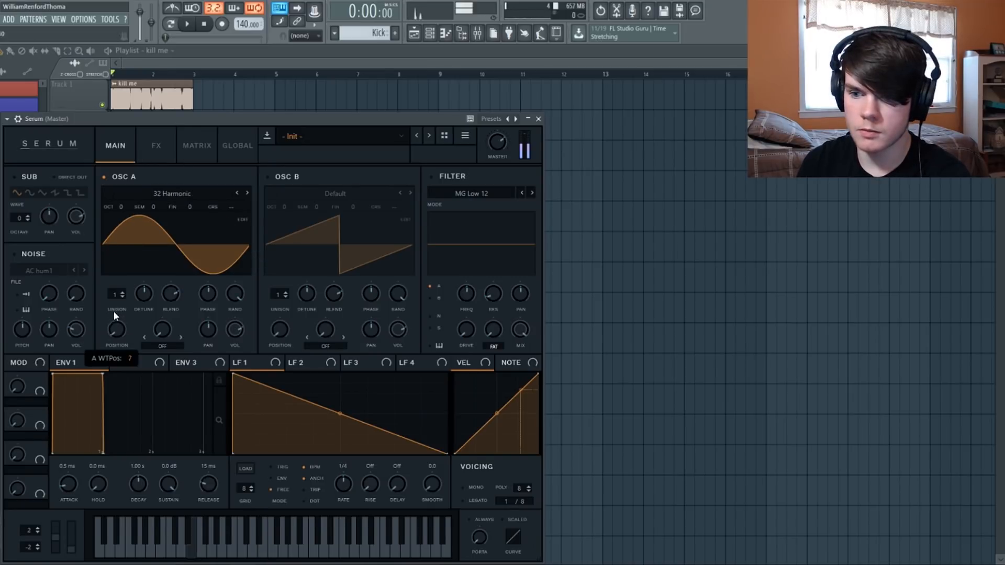
pyautogui.moveTo(115, 331)
pyautogui.mouseDown()
pyautogui.moveTo(114, 363)
pyautogui.moveTo(118, 332)
pyautogui.mouseUp()
pyautogui.moveTo(106, 318); pyautogui.dragTo(108, 360)
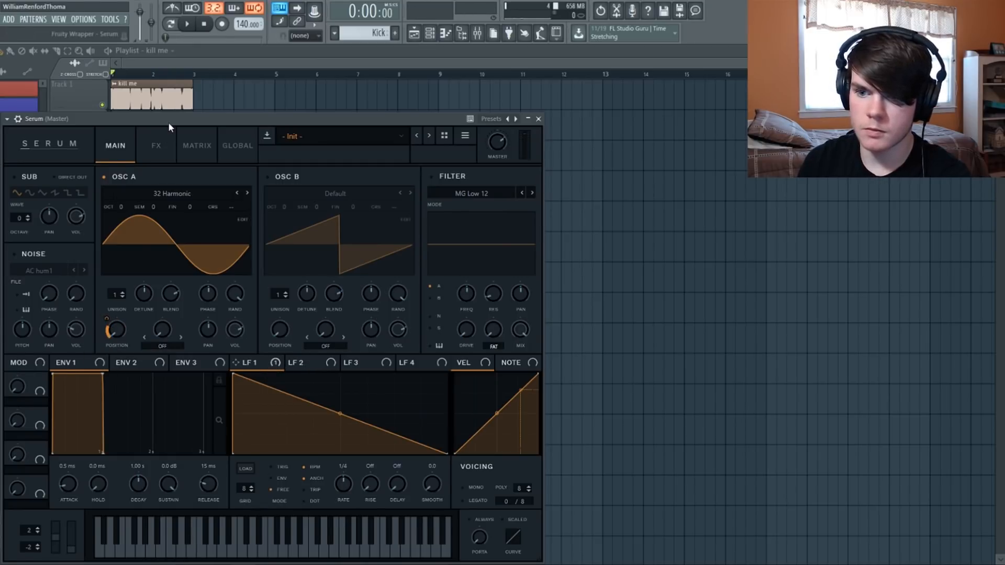
# Enable Serum's distortion effect, set its type to Downsample and try out the drive amount
pyautogui.click(155, 151)
pyautogui.click(20, 196)
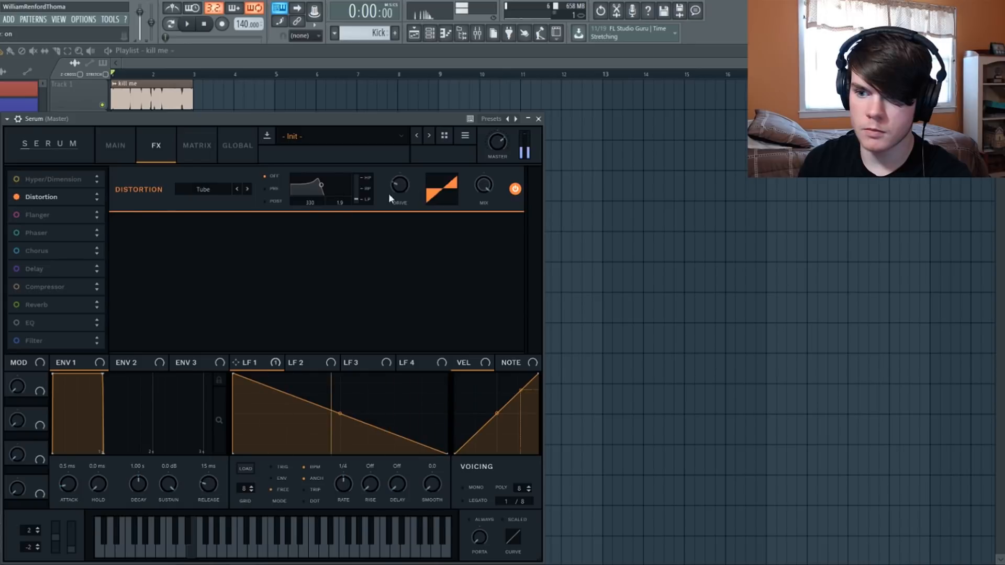
pyautogui.click(216, 190)
pyautogui.click(215, 298)
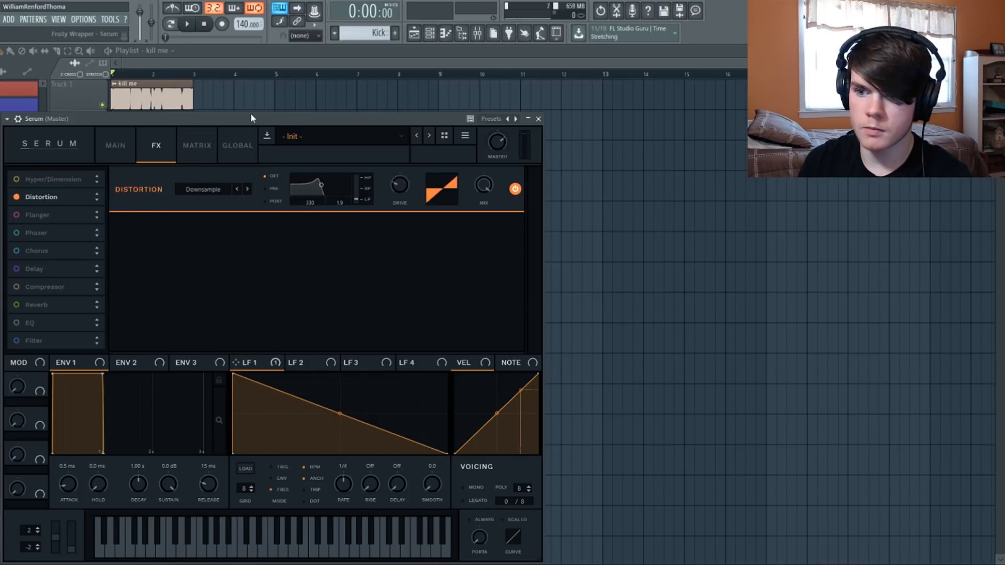
pyautogui.moveTo(399, 197)
pyautogui.moveTo(399, 193); pyautogui.dragTo(402, 155)
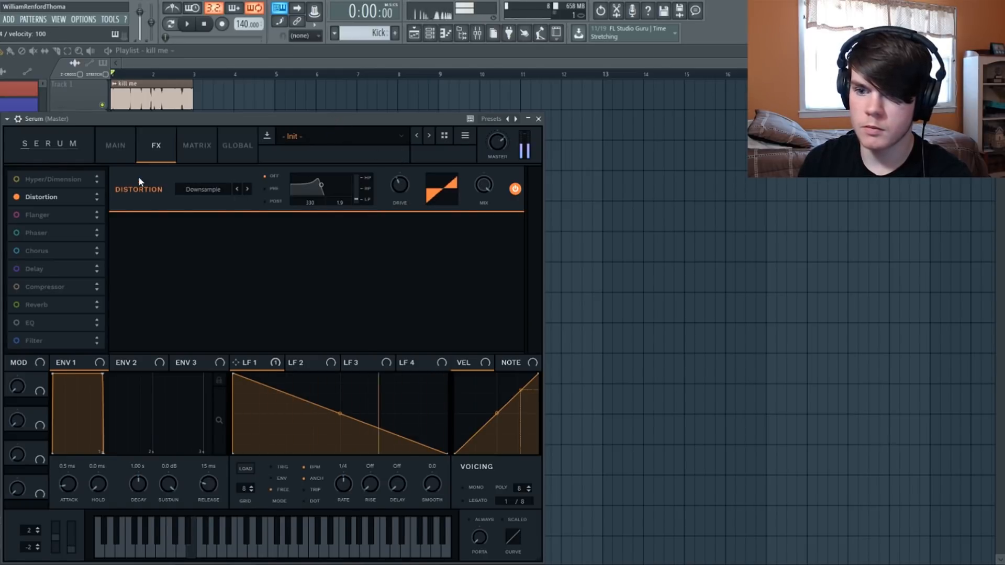
# Lower oscillator A by one octave to -1 and raise the distortion drive to about 56%
pyautogui.click(118, 149)
pyautogui.moveTo(118, 208); pyautogui.dragTo(117, 221)
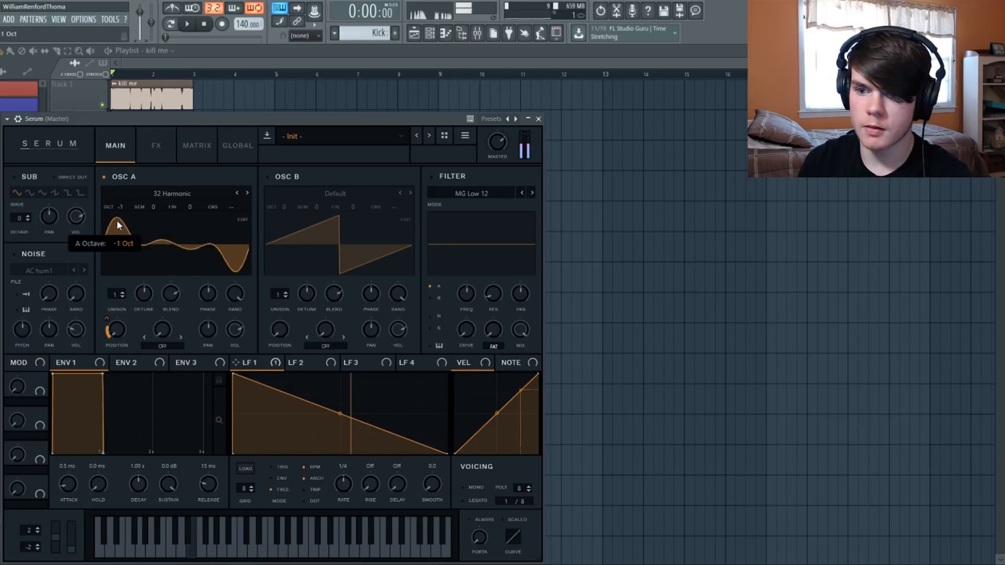
pyautogui.click(156, 145)
pyautogui.moveTo(400, 183)
pyautogui.mouseDown()
pyautogui.moveTo(398, 194)
pyautogui.moveTo(403, 164)
pyautogui.mouseUp()
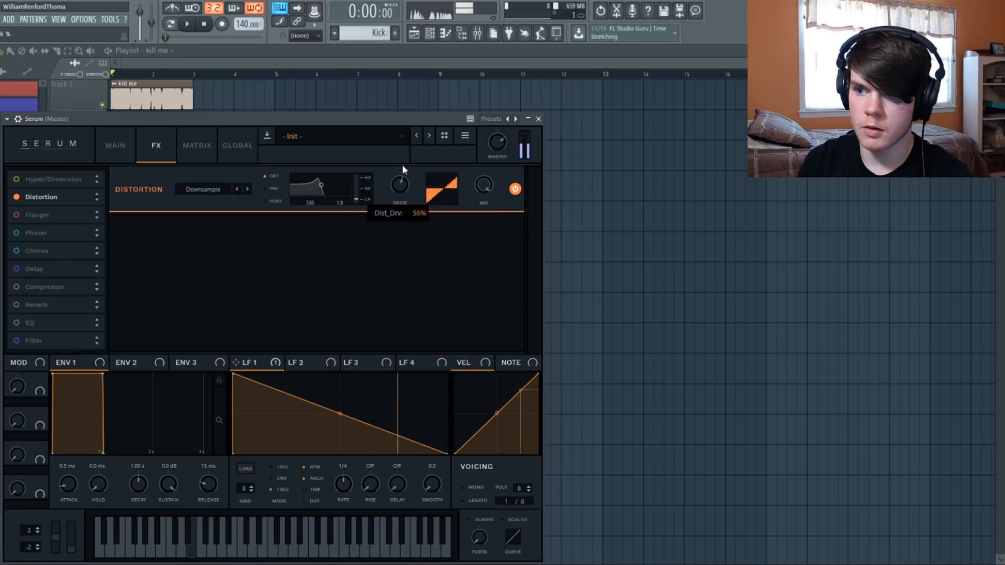
# Compare the last part of the reference clip with notes played in Serum, including a replay of the clip from its start
pyautogui.click(183, 74)
pyautogui.press('space')
pyautogui.press('space')
pyautogui.press('F6')
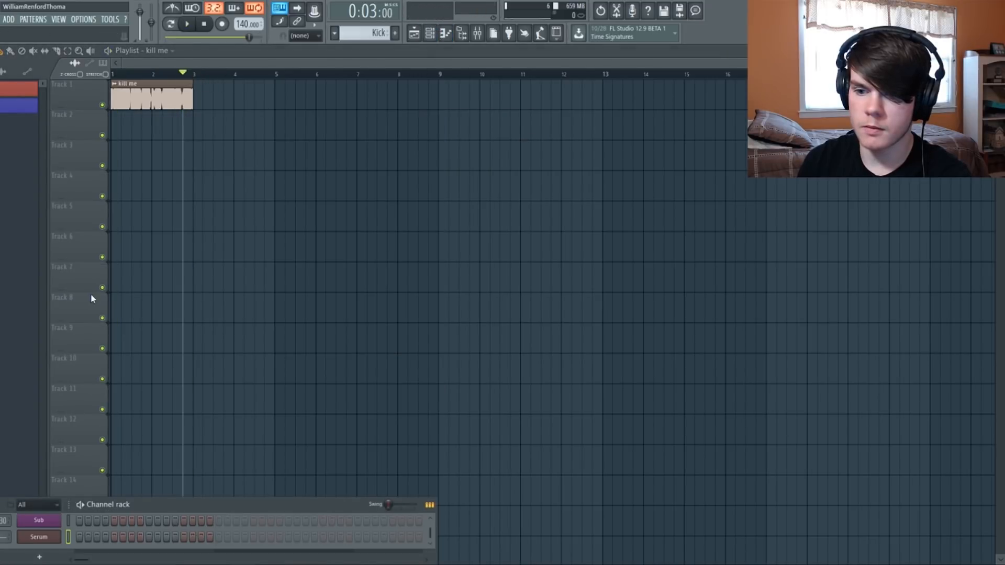
pyautogui.click(39, 537)
pyautogui.press('c')
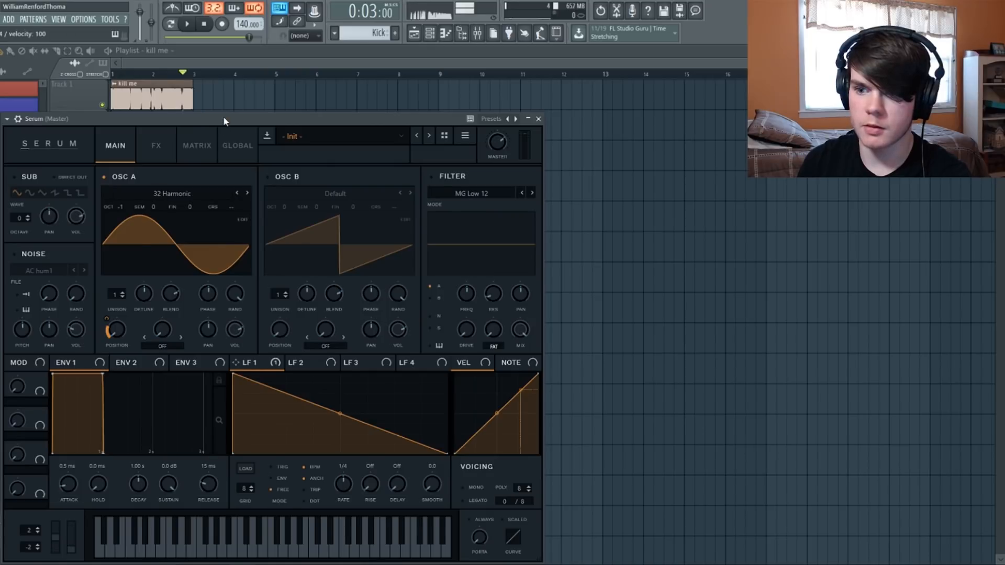
pyautogui.press('x')
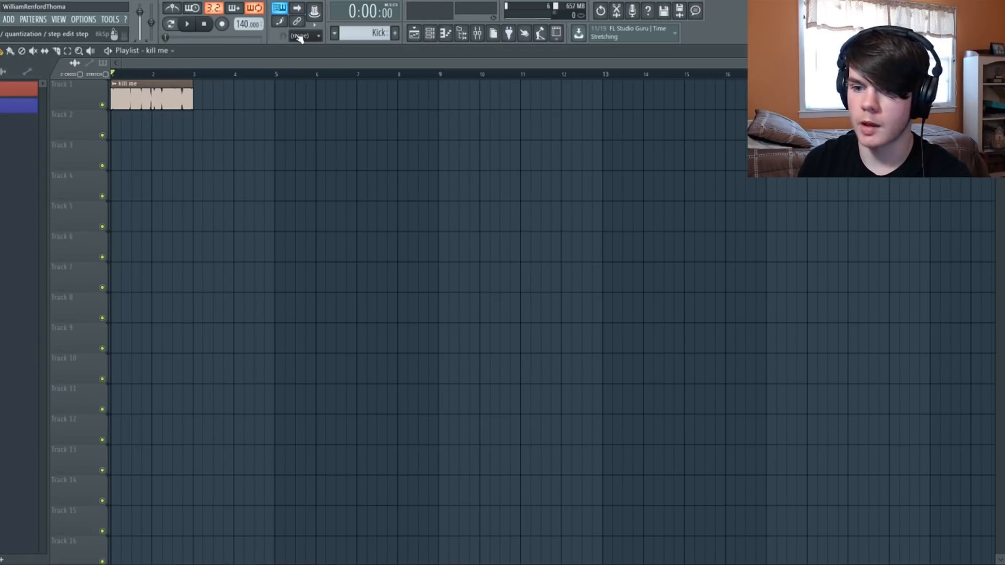
pyautogui.press('space')
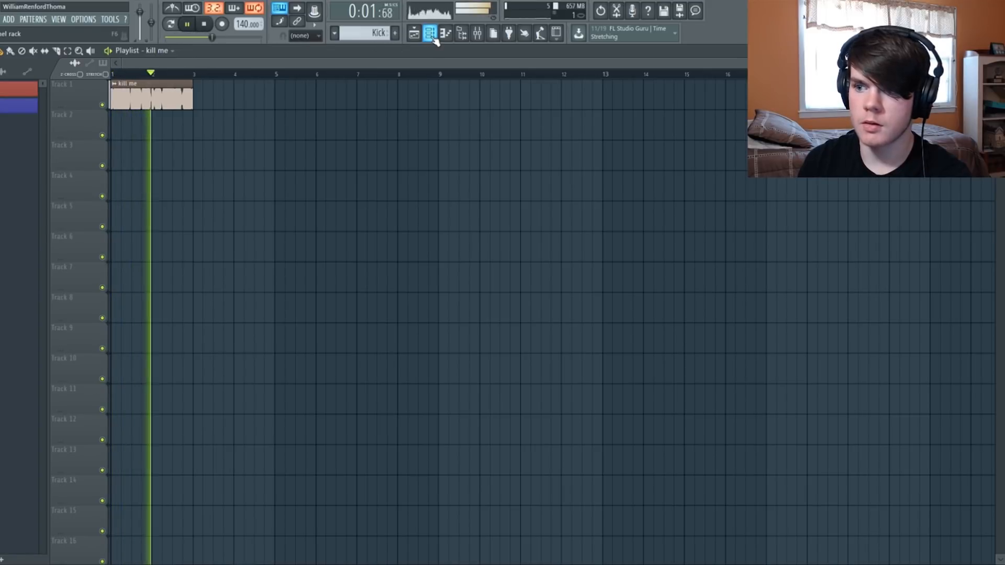
pyautogui.press('space')
# Set the "kill me" clip's time stretching mode to e3 generic and try shifting its pitch
pyautogui.doubleClick(147, 100)
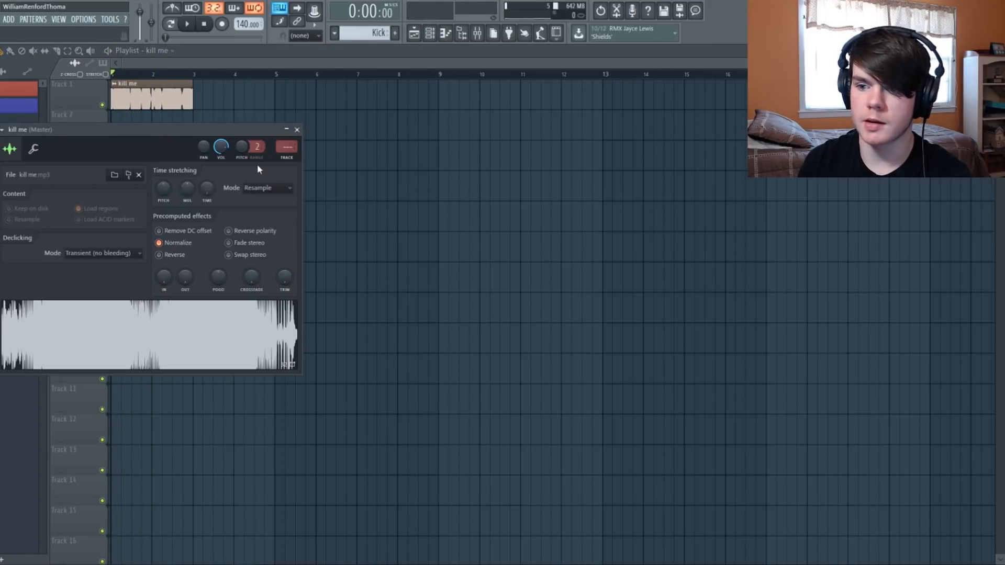
pyautogui.click(276, 189)
pyautogui.click(264, 282)
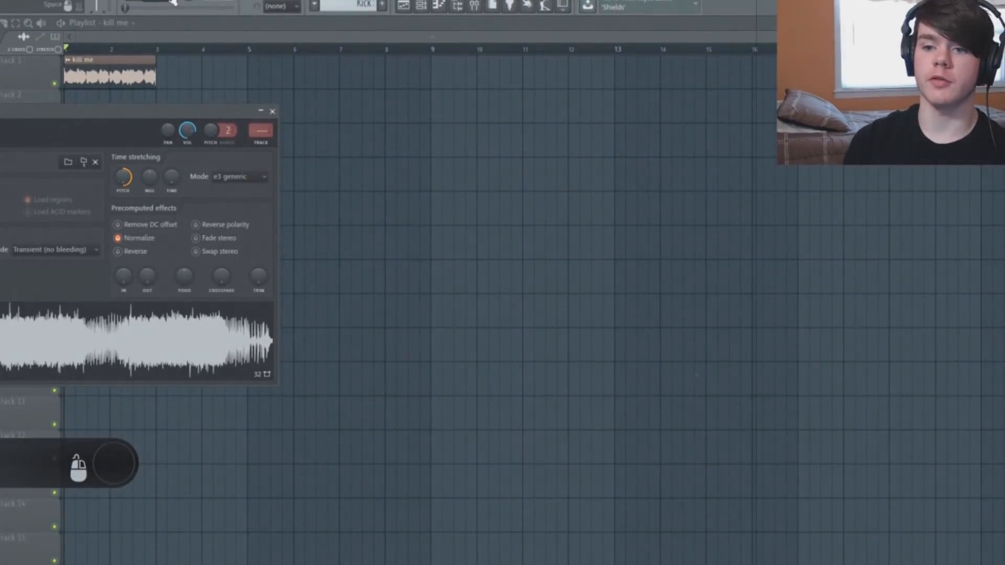
pyautogui.click(104, 50)
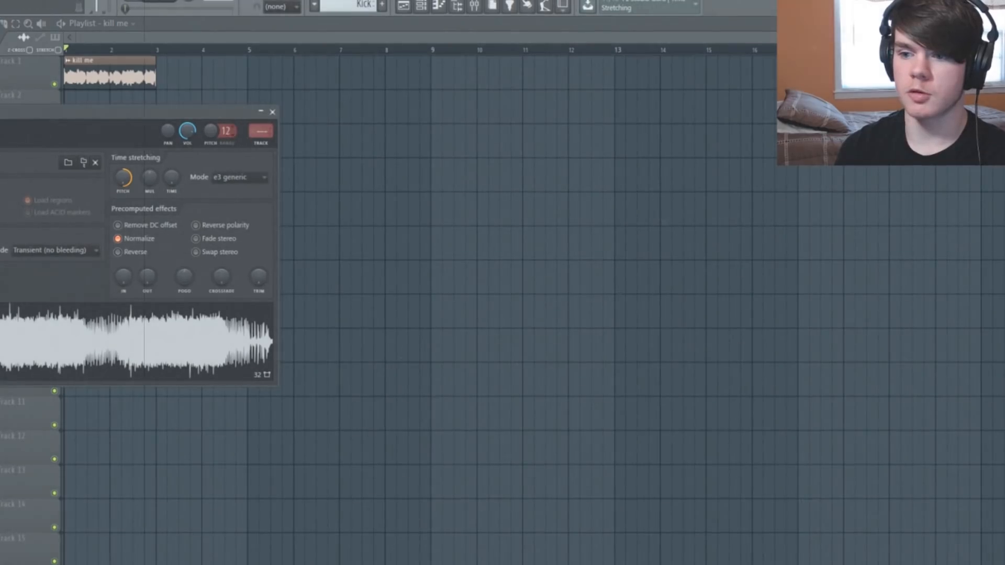
pyautogui.moveTo(212, 137); pyautogui.dragTo(212, 120)
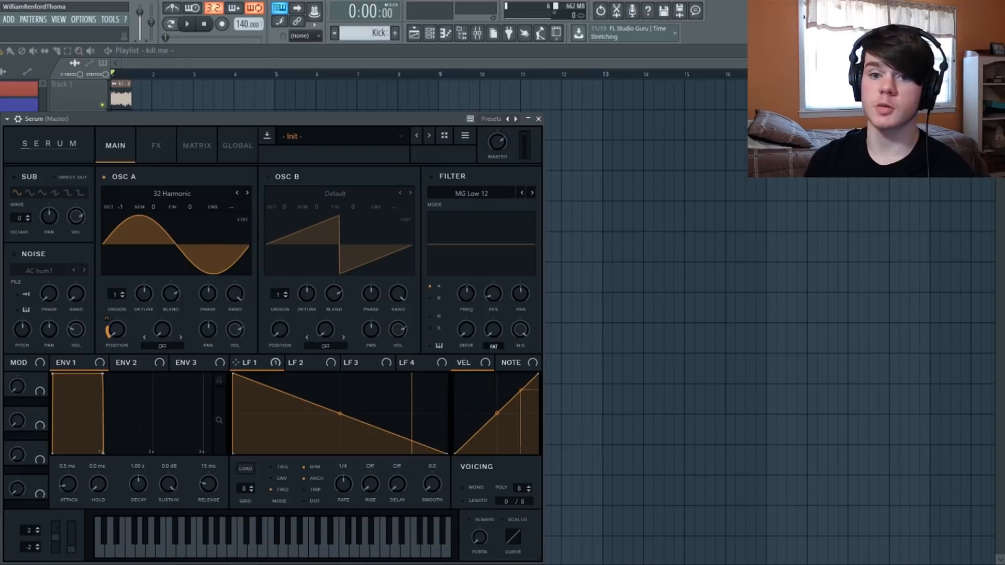
pyautogui.doubleClick(116, 96)
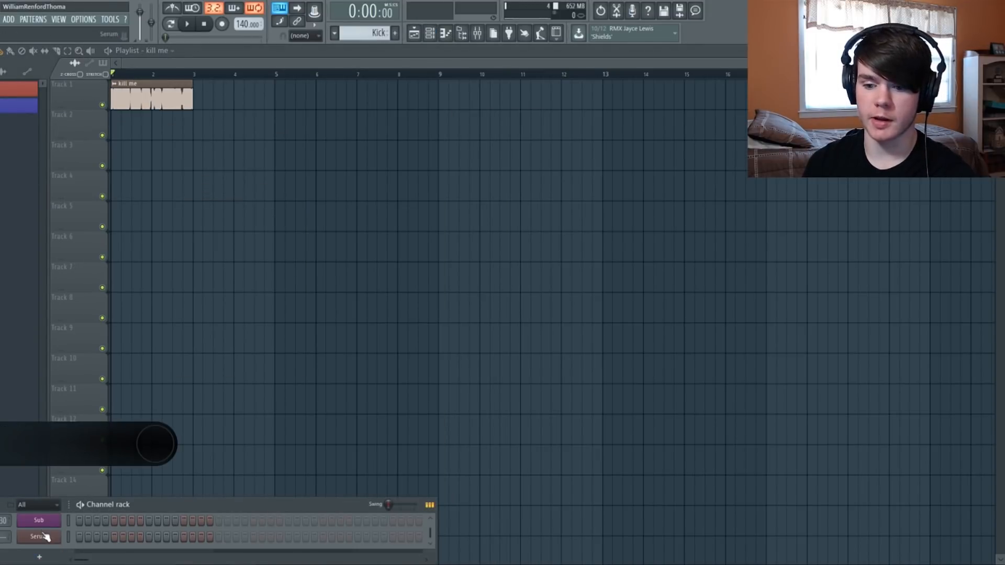
# Reopen Serum, audition test notes with the Downsample distortion and fine-tune the distortion drive
pyautogui.click(45, 535)
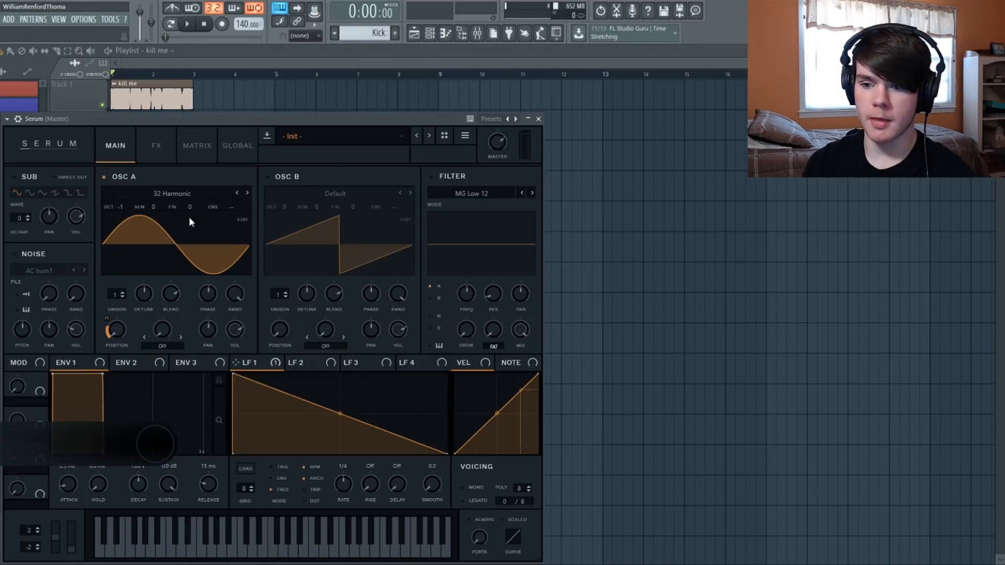
pyautogui.press('x')
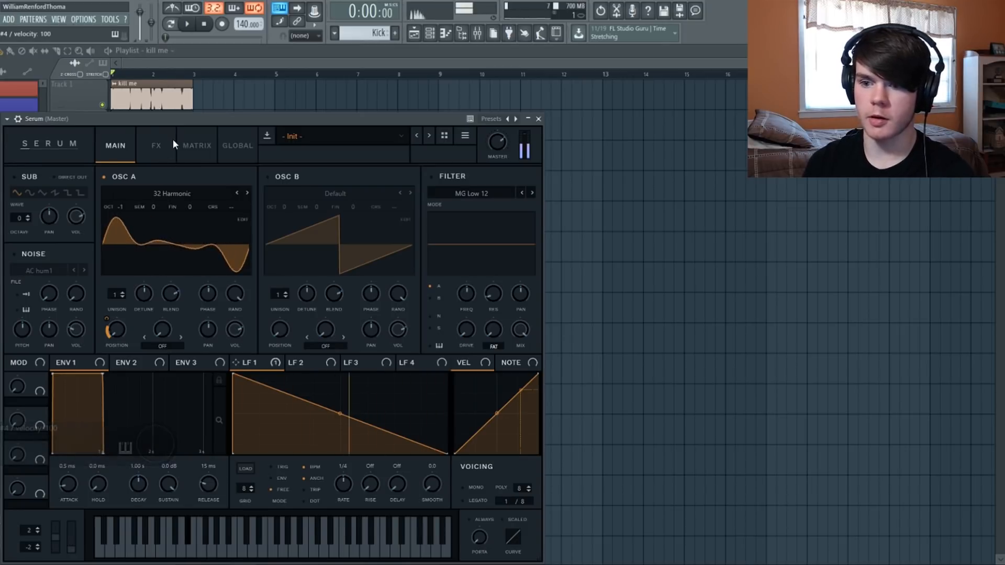
pyautogui.click(157, 145)
pyautogui.click(28, 196)
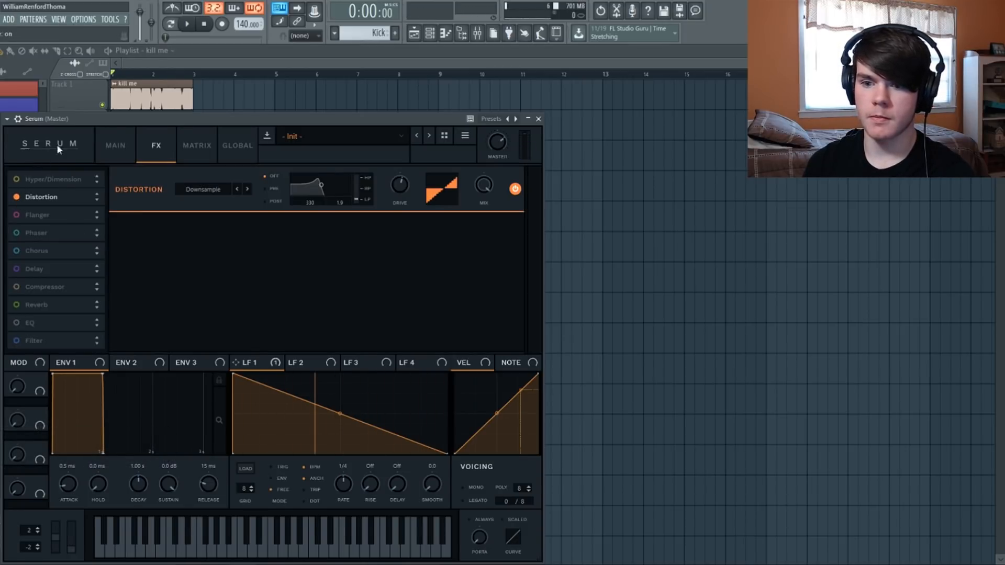
pyautogui.press('d')
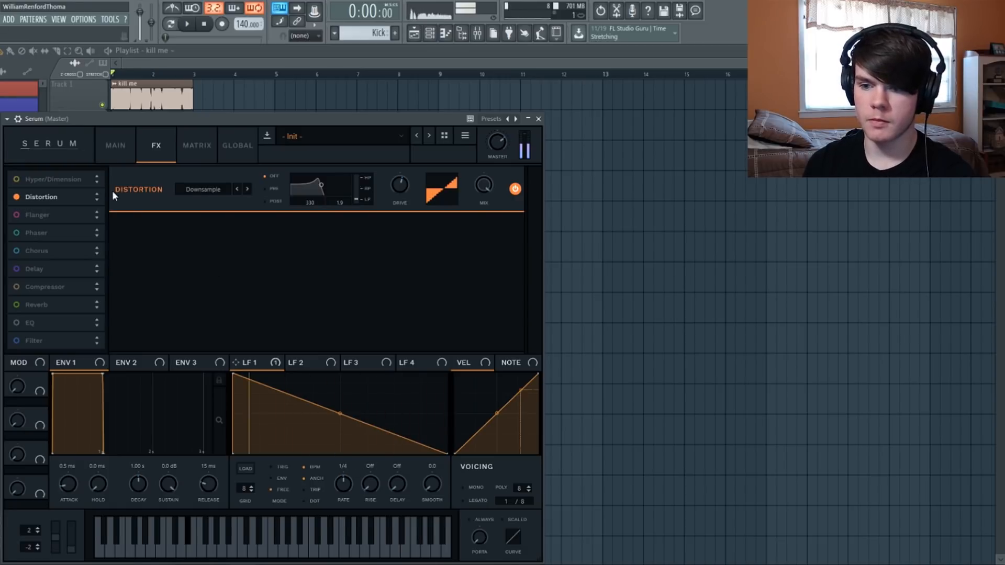
pyautogui.moveTo(408, 182); pyautogui.dragTo(405, 186)
# Replay the end and the start of the reference clip and compare them with notes played in Serum
pyautogui.click(184, 72)
pyautogui.press('space')
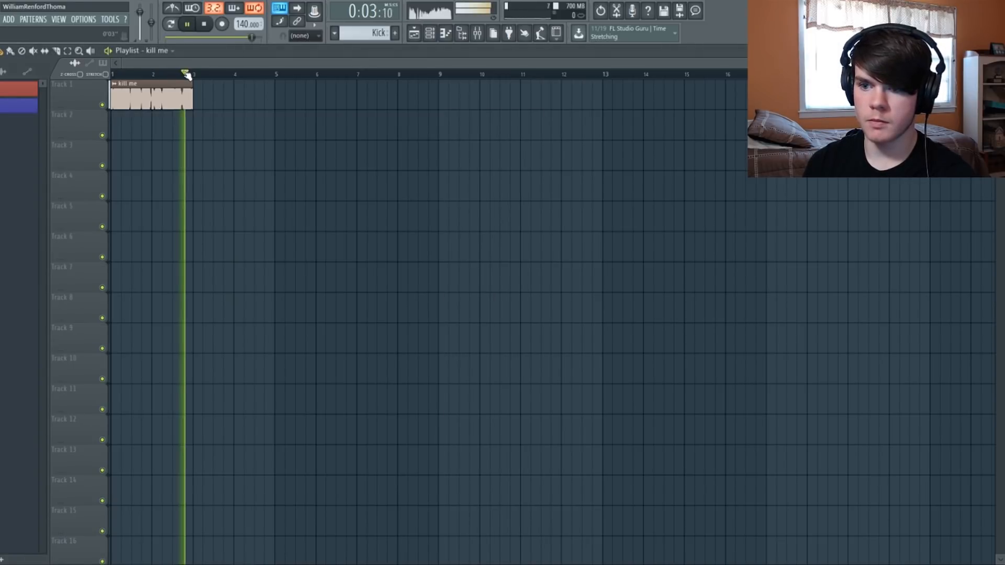
pyautogui.press('space')
pyautogui.click(430, 33)
pyautogui.click(60, 538)
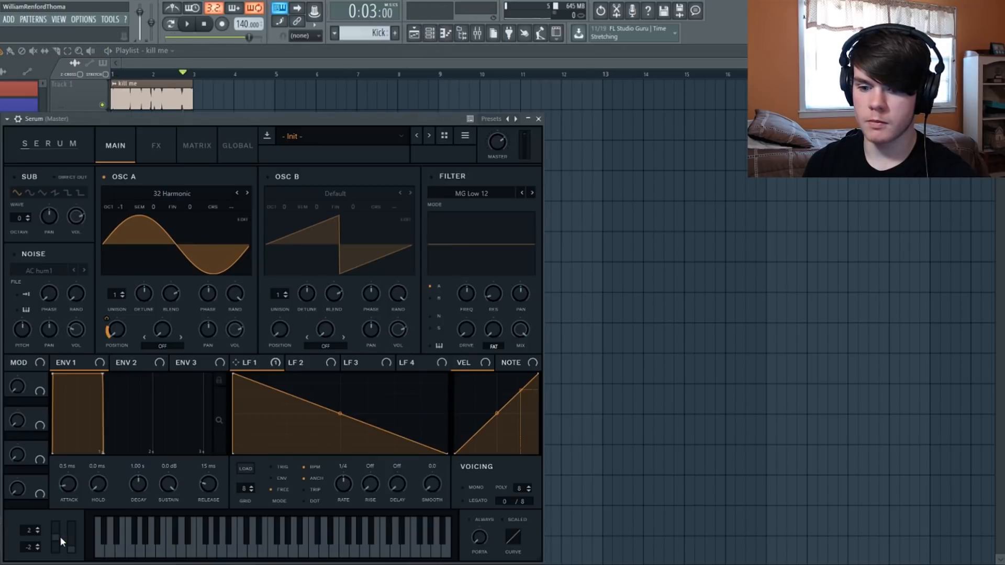
pyautogui.click(243, 552)
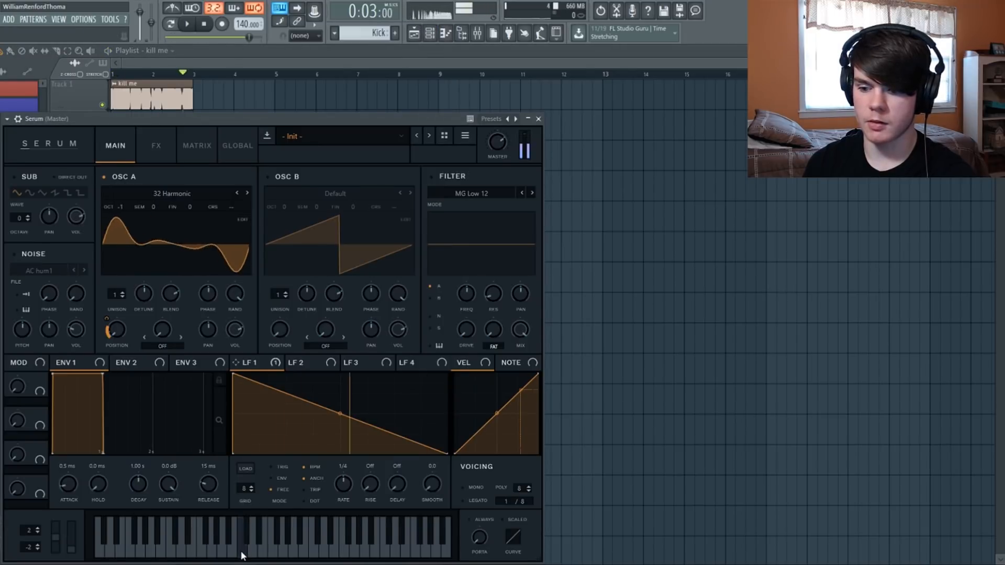
pyautogui.click(168, 548)
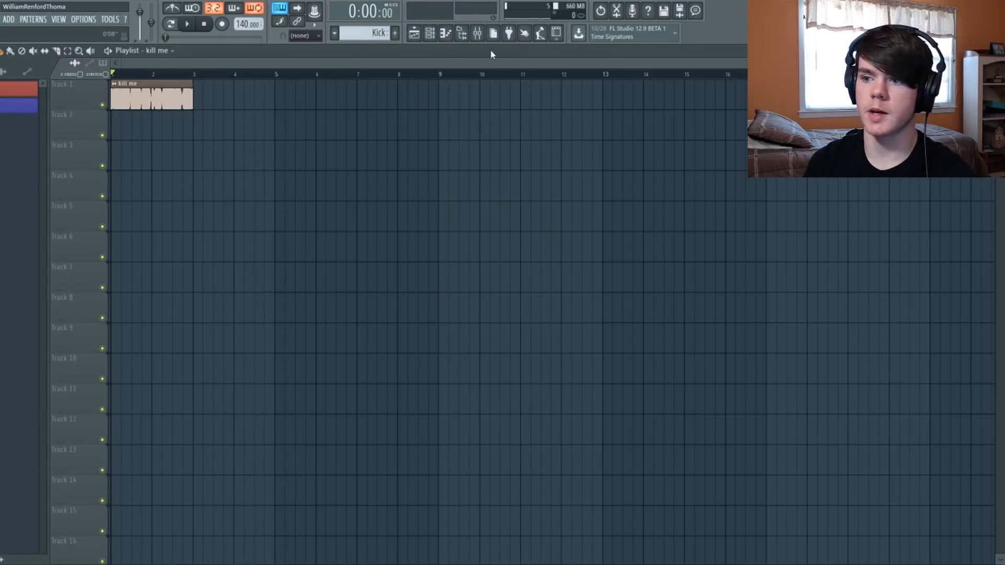
pyautogui.press('space')
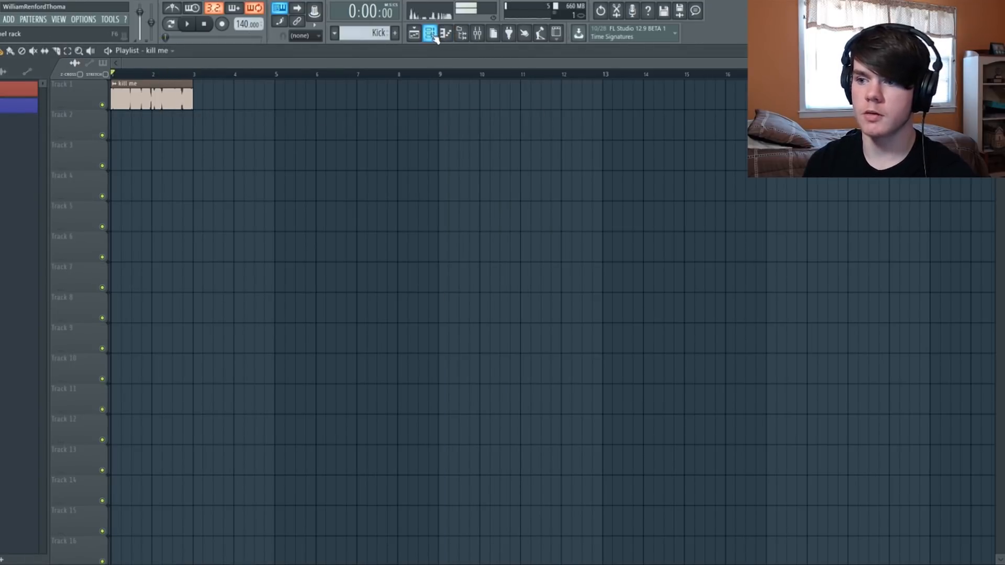
pyautogui.click(430, 35)
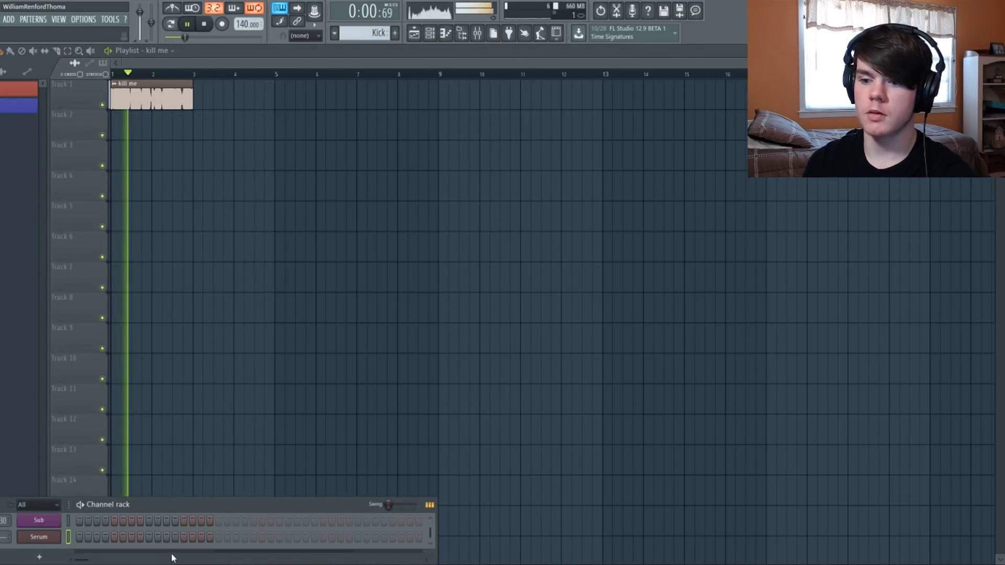
pyautogui.click(57, 540)
pyautogui.press('space')
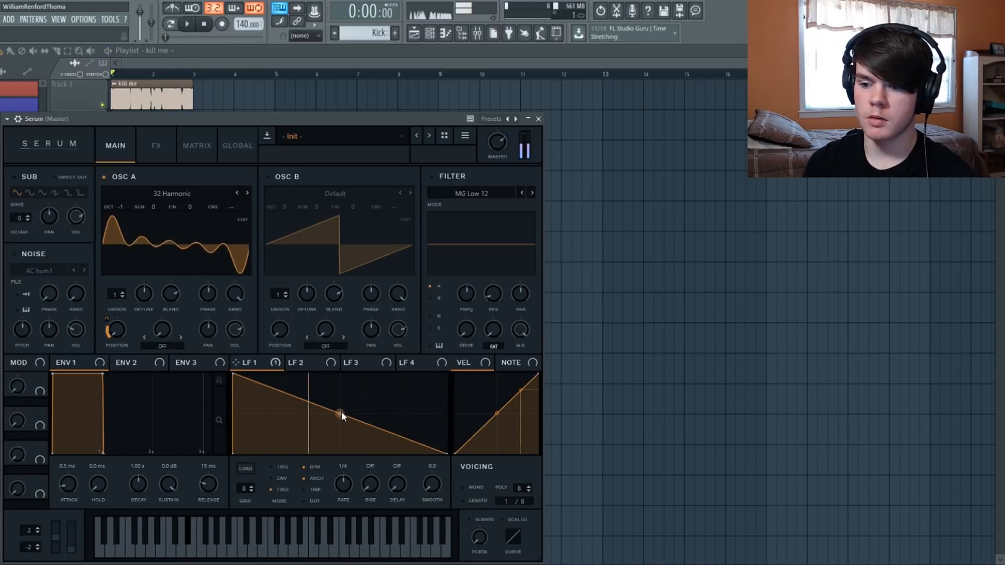
# Bend Serum's LFO 1 ramp into a sagging curve, raise its end point and set its rate to 1/2
pyautogui.moveTo(341, 412); pyautogui.dragTo(340, 421)
pyautogui.moveTo(444, 453); pyautogui.dragTo(447, 432)
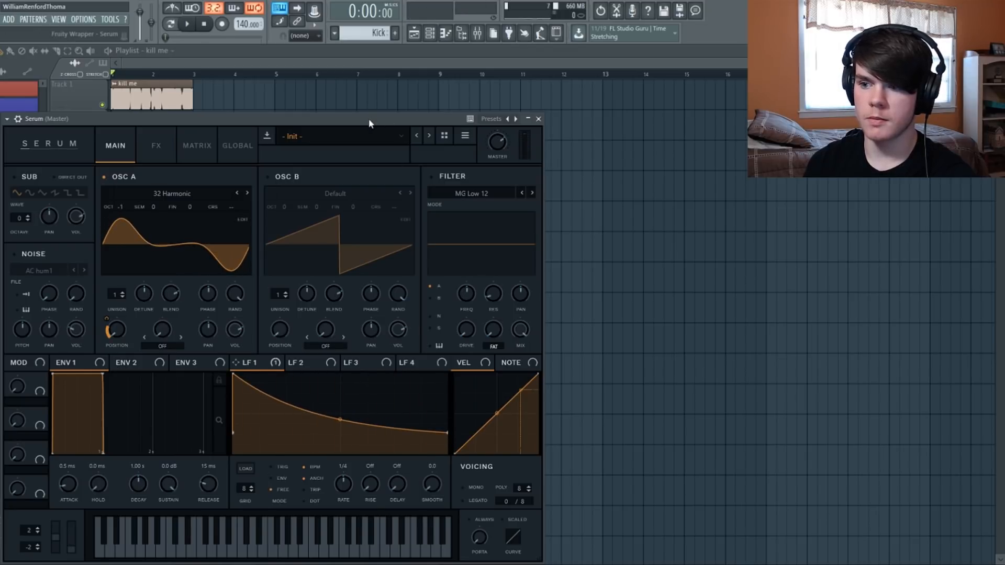
pyautogui.press('d')
pyautogui.press('d')
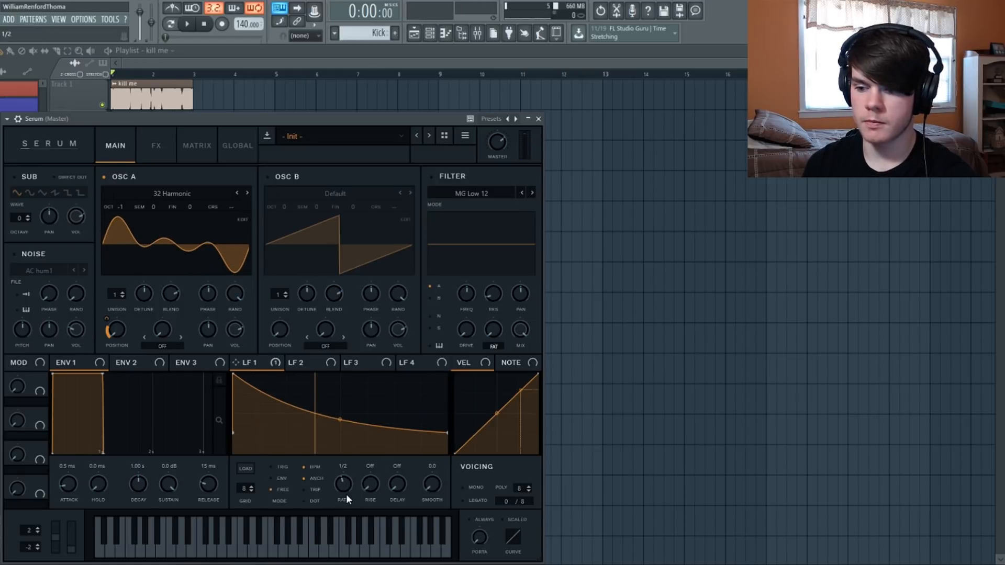
pyautogui.press('d')
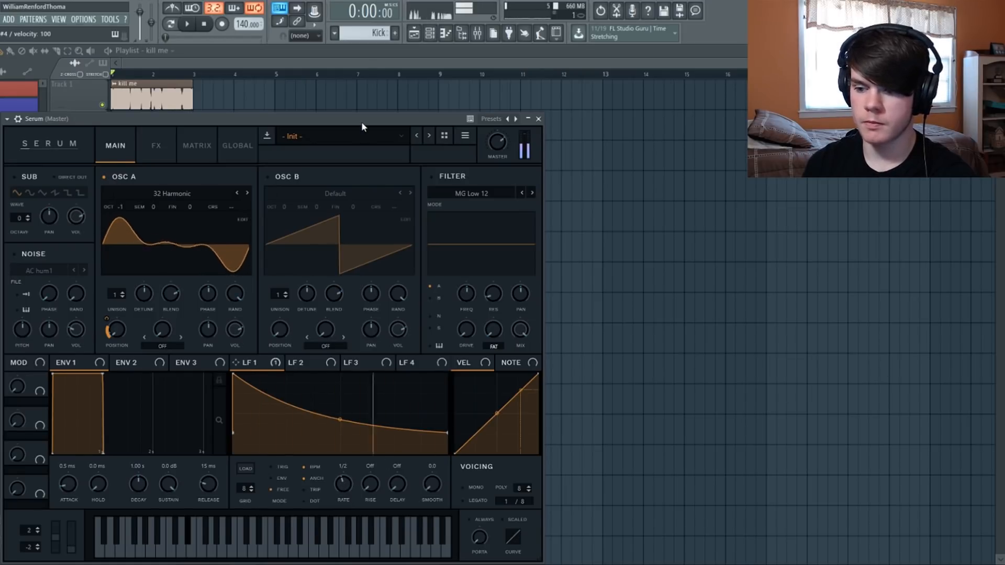
# Add a low point midway along LFO 1 to flatten its second half, and audition it against the reference clip
pyautogui.moveTo(373, 435); pyautogui.dragTo(341, 435)
pyautogui.press('d')
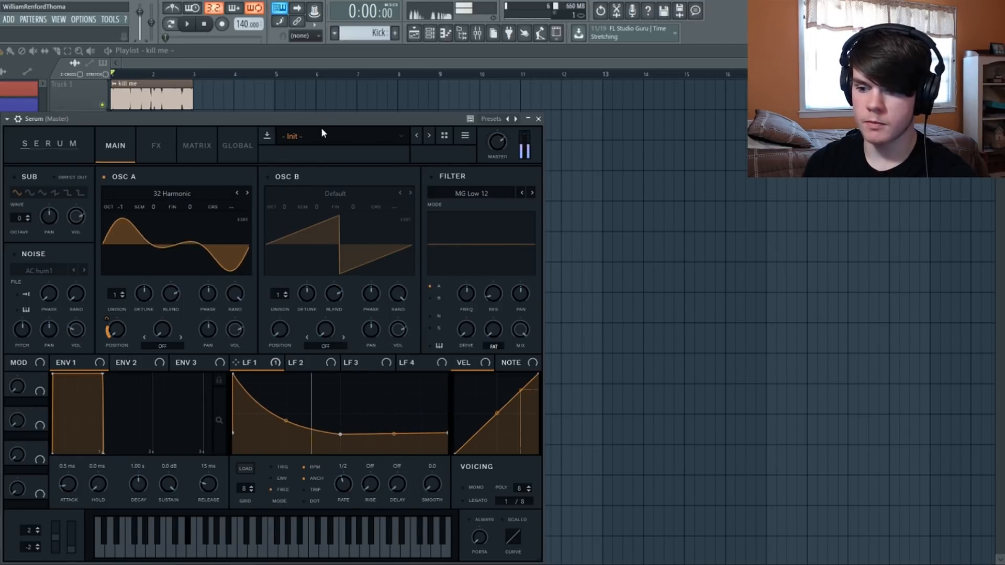
pyautogui.press('space')
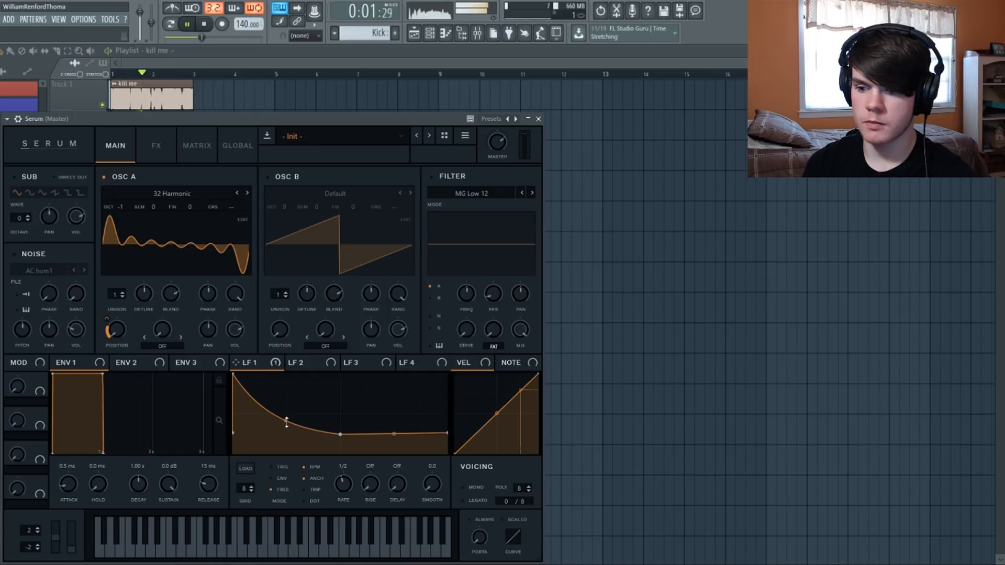
pyautogui.click(203, 25)
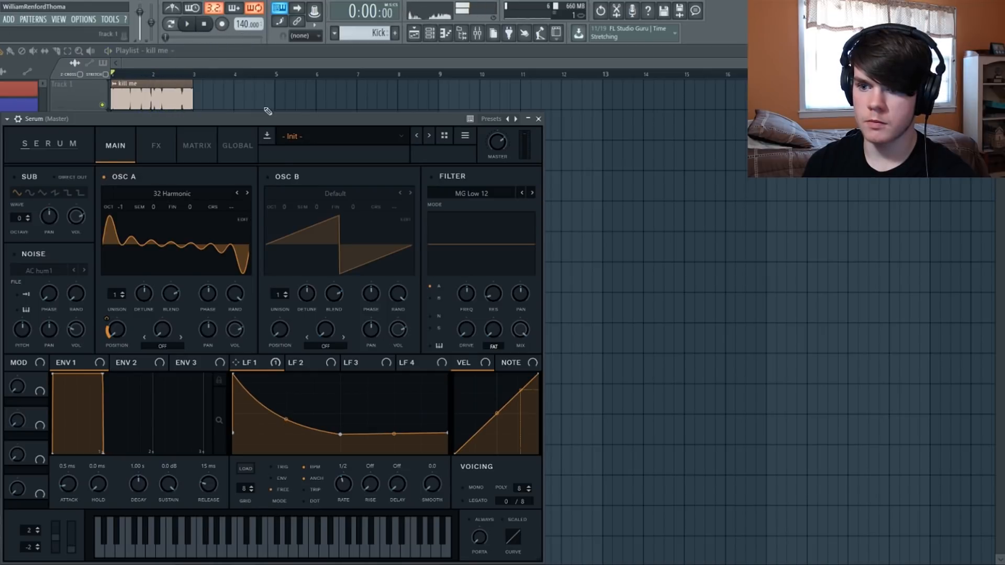
pyautogui.press('d')
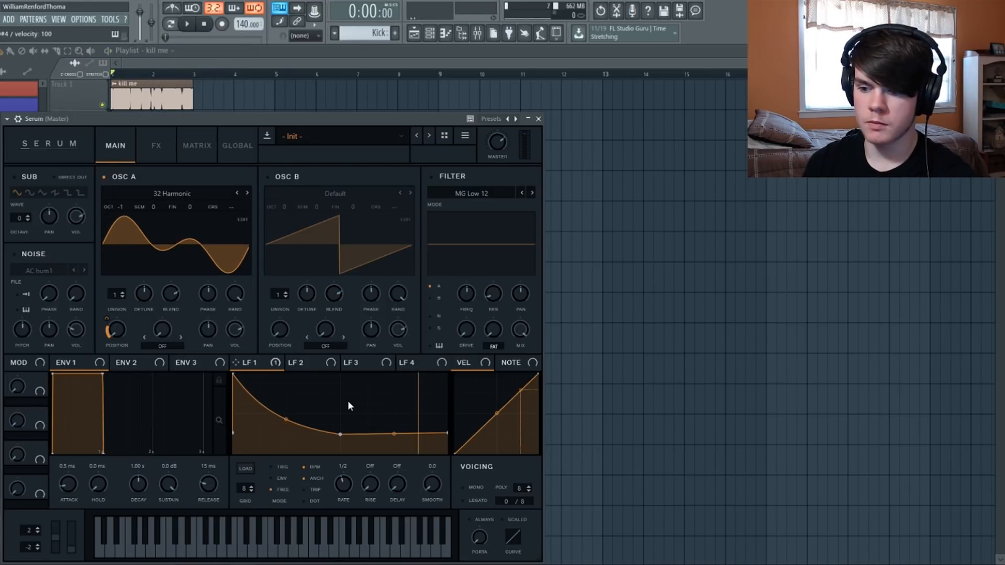
# Add a sawtooth peak and a second rise into a plateau in LFO 1's second half, and lower their height slightly
pyautogui.doubleClick(347, 406)
pyautogui.moveTo(347, 404); pyautogui.dragTo(367, 434)
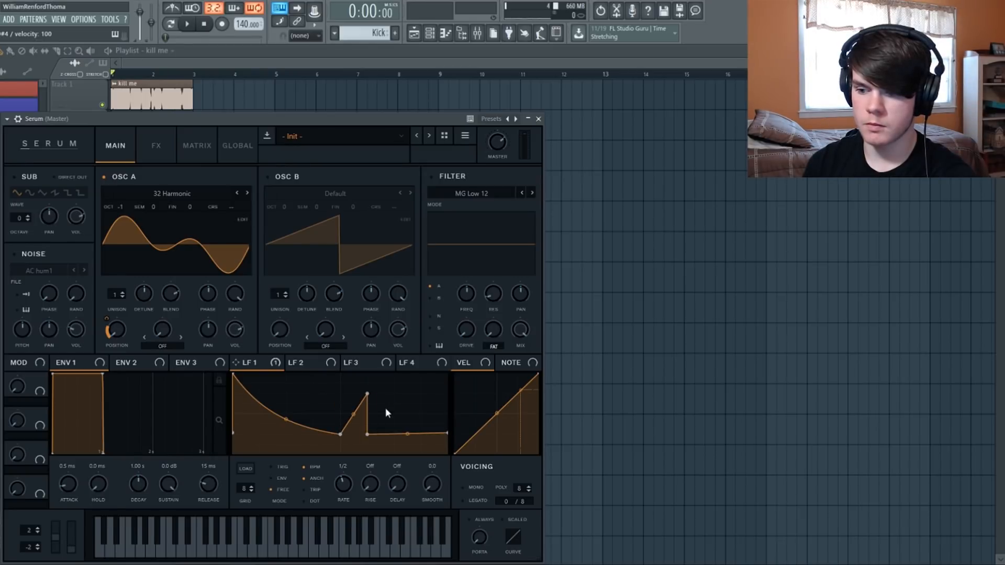
pyautogui.moveTo(393, 400); pyautogui.dragTo(423, 366)
pyautogui.press('g')
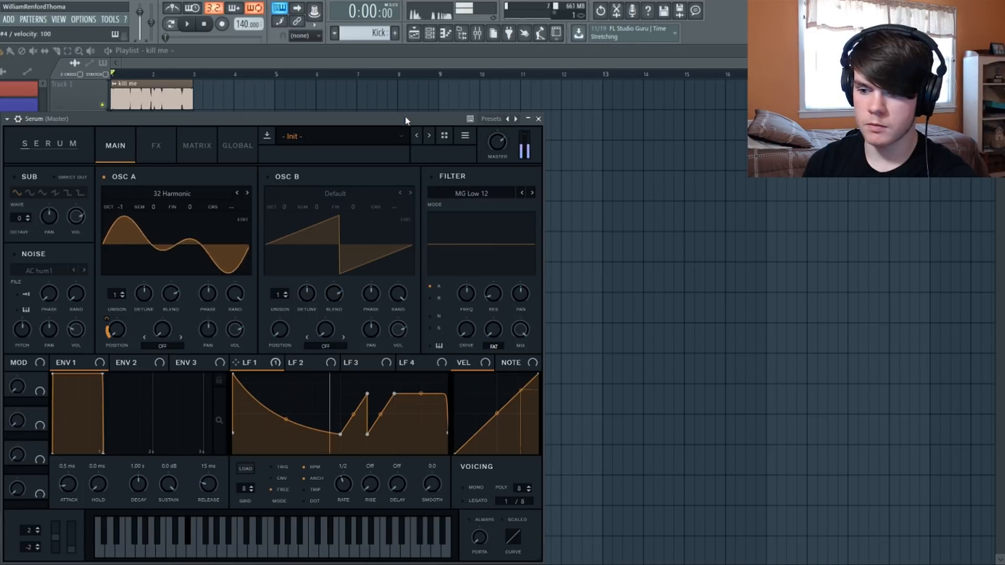
pyautogui.moveTo(394, 398); pyautogui.dragTo(393, 405)
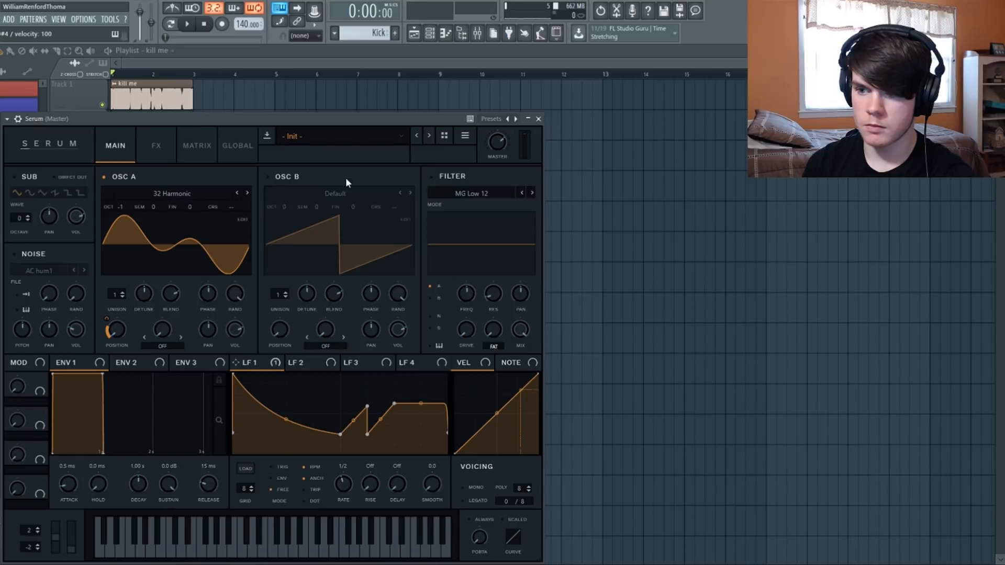
# Bend the two rises in LFO 1's second half into steep rounded curves, and audition them with held notes
pyautogui.press('g')
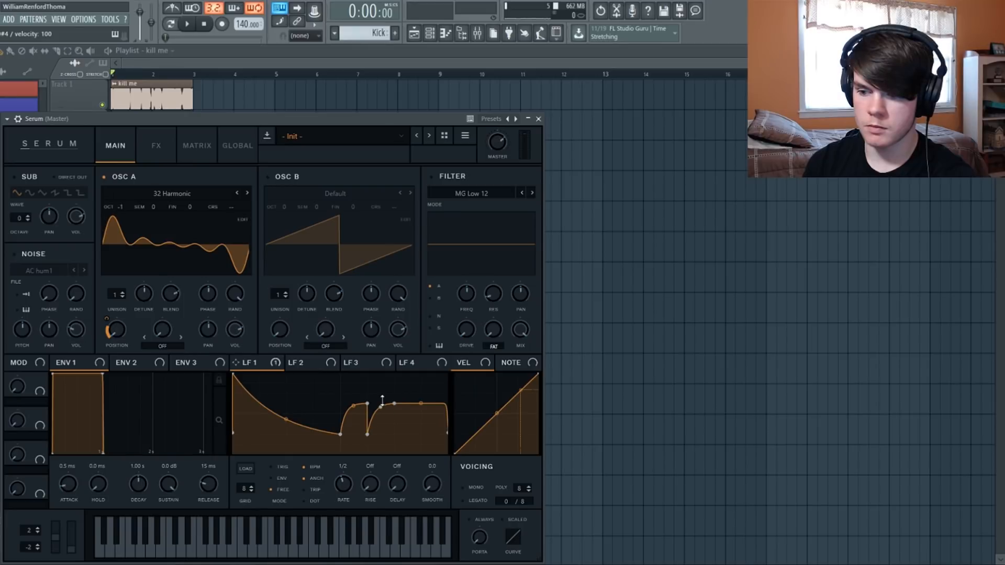
pyautogui.press('g')
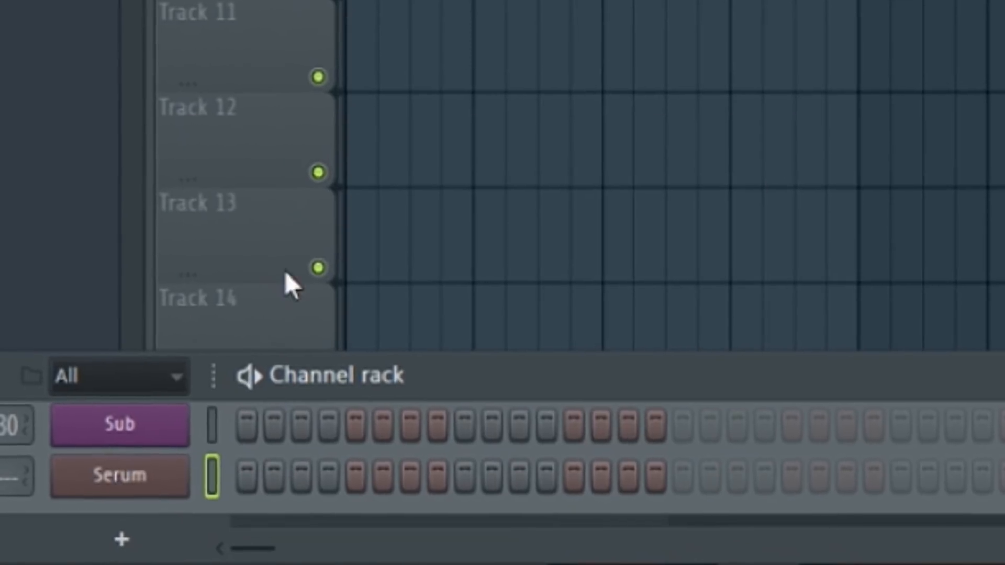
# Open the piano roll for the Serum channel from the channel rack
pyautogui.rightClick(160, 487)
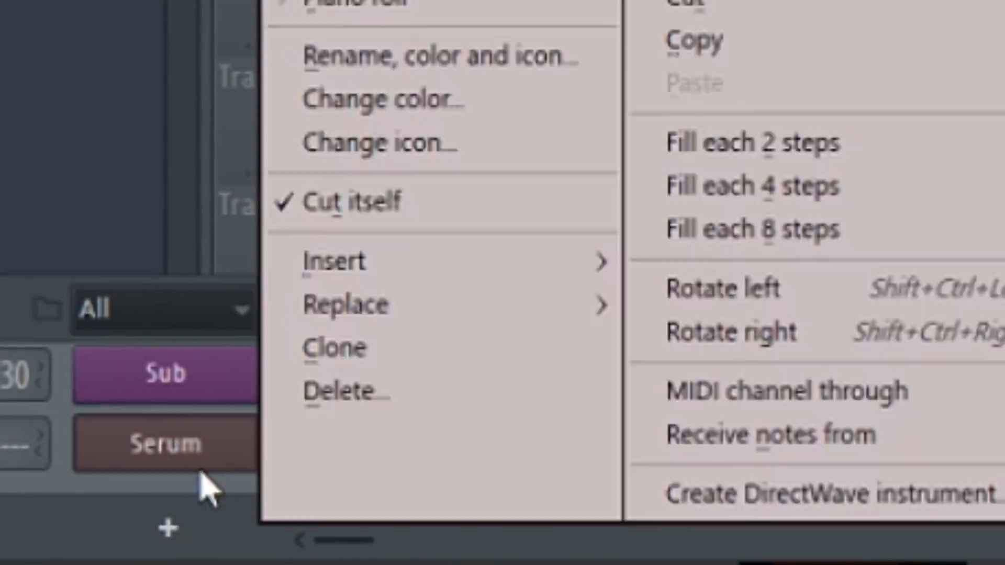
pyautogui.click(163, 478)
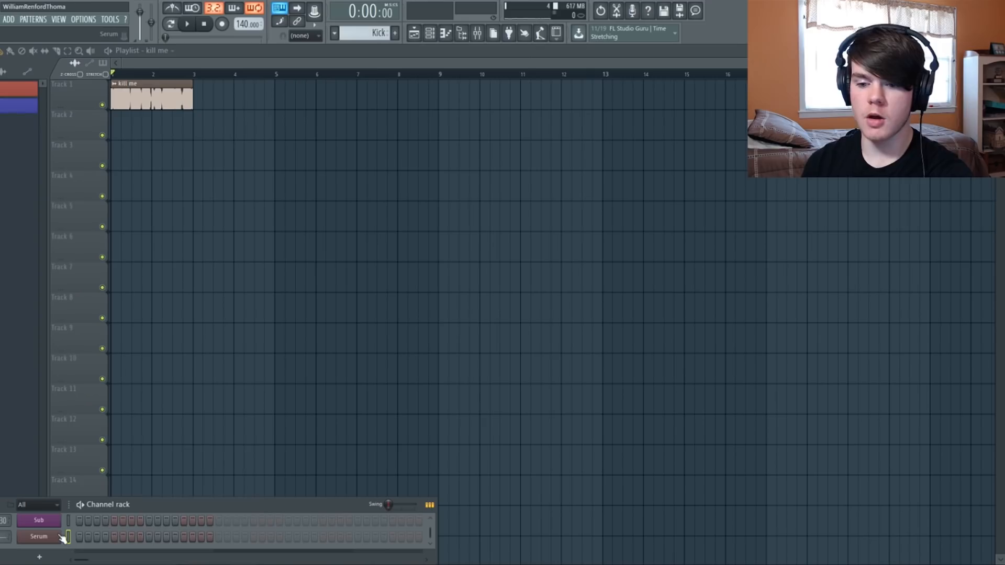
pyautogui.rightClick(270, 425)
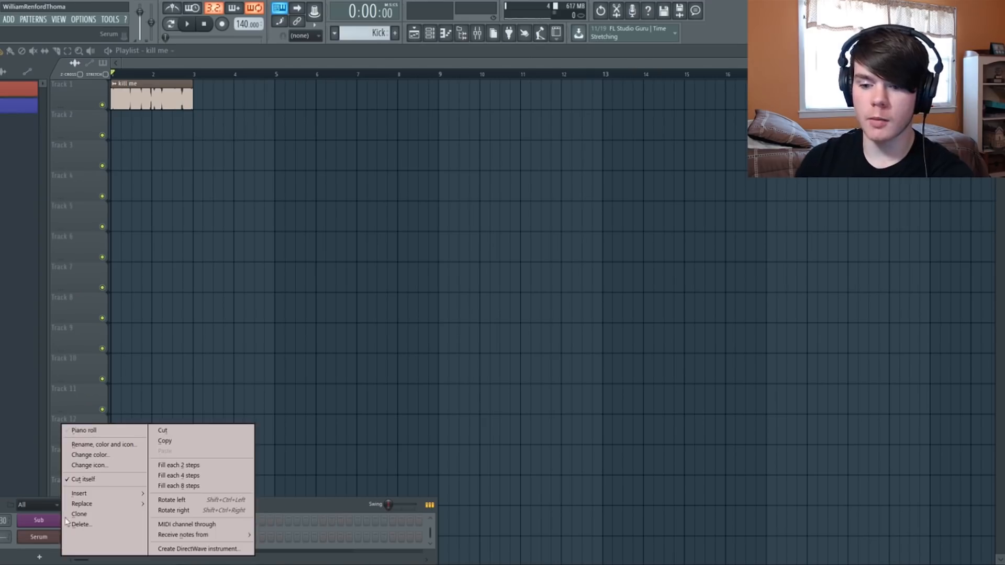
pyautogui.click(83, 431)
# Draw two D#4 notes just under a beat long on the first two beats of bar 1, and audition them
pyautogui.scroll(-5, 29, 224)
pyautogui.click(8, 302)
pyautogui.click(32, 293)
pyautogui.rightClick(54, 293)
pyautogui.click(58, 303)
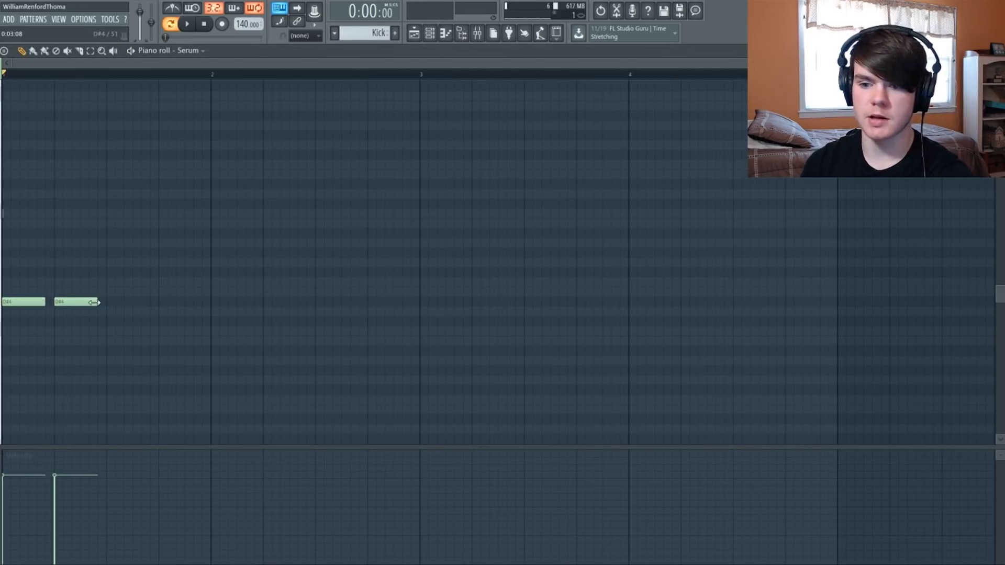
pyautogui.click(73, 302)
pyautogui.press('space')
pyautogui.moveTo(77, 300); pyautogui.dragTo(89, 302)
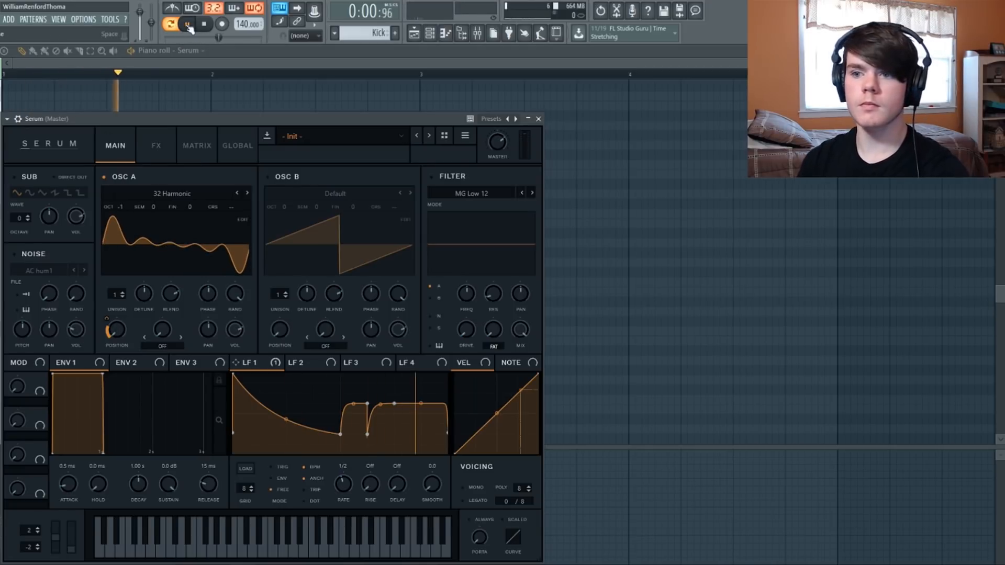
# Play back the two-note pattern and view oscillator A's 32 Harmonic wavetable in 3D and 2D
pyautogui.press('space')
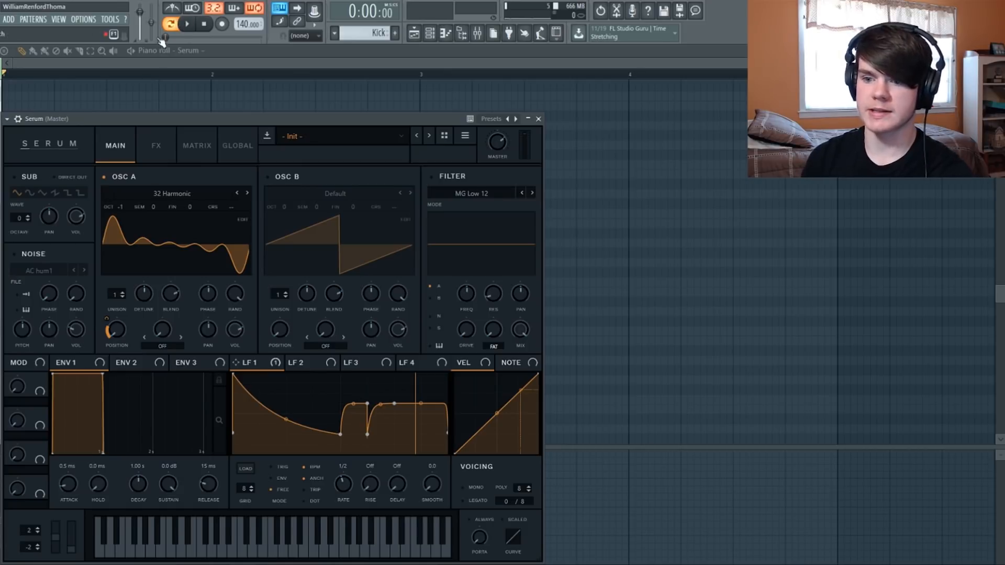
pyautogui.click(187, 24)
pyautogui.click(204, 25)
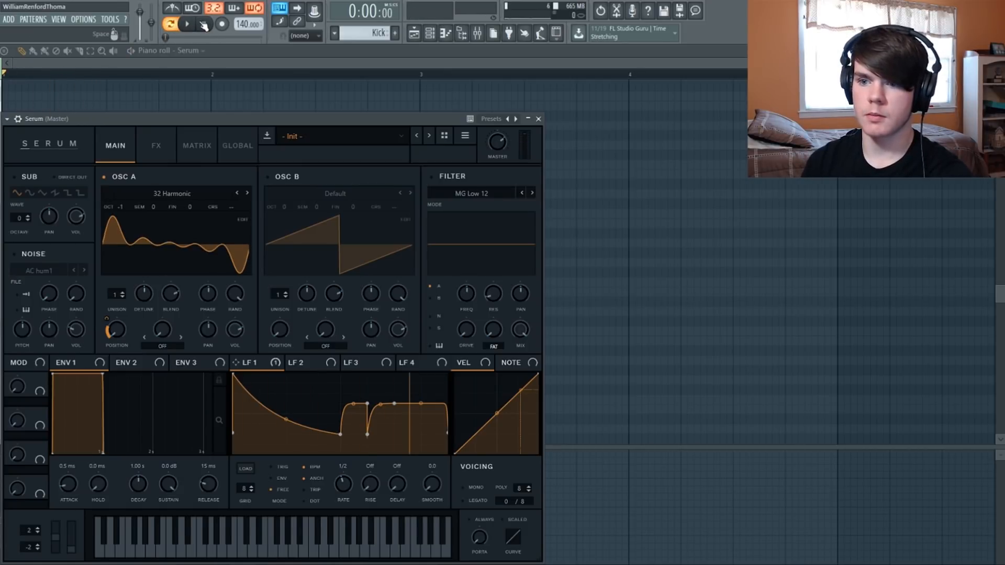
pyautogui.click(169, 242)
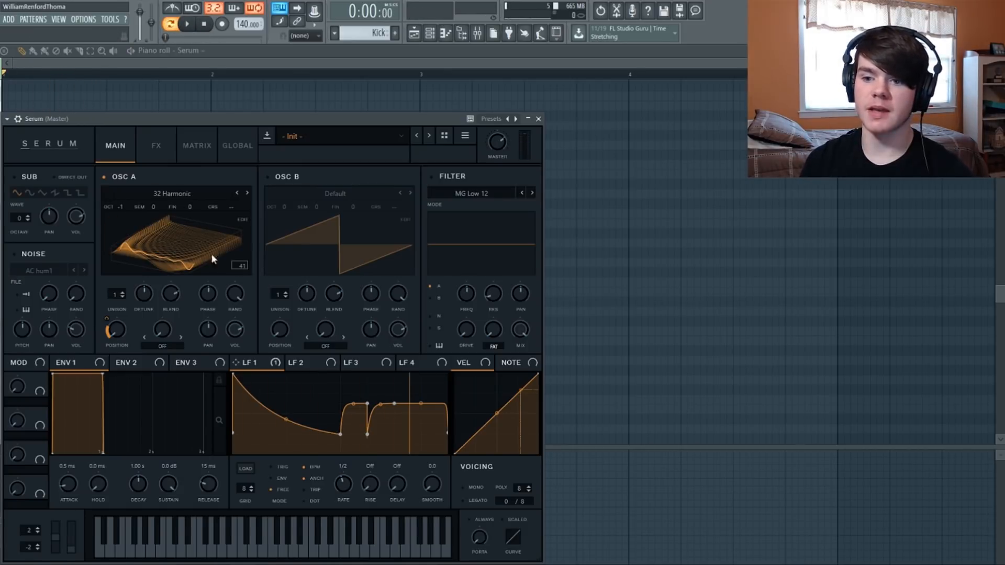
pyautogui.click(159, 221)
# Switch on oscillator B, open its wavetable editor and flatten the waveform to a straight line
pyautogui.click(267, 177)
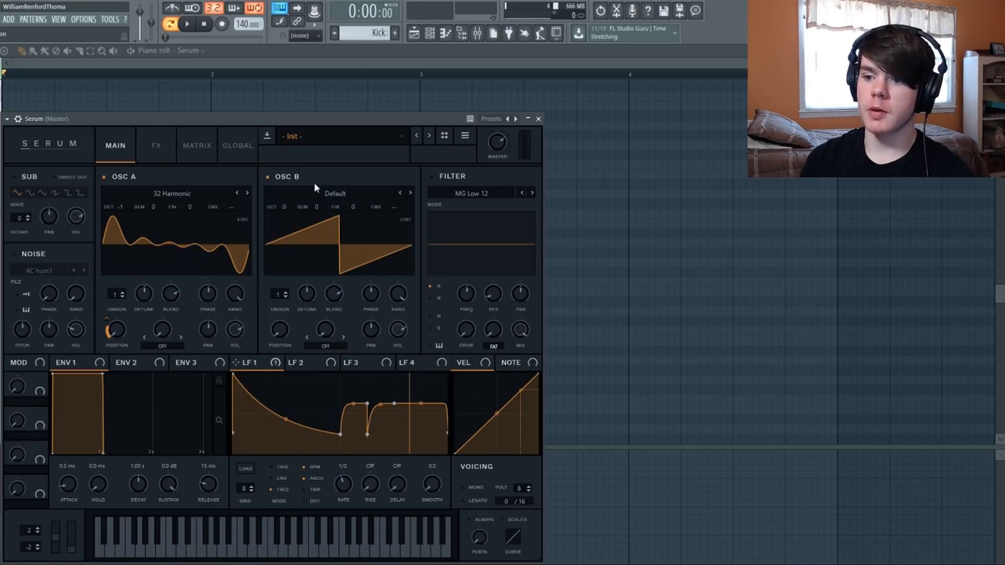
pyautogui.click(406, 219)
pyautogui.moveTo(71, 346)
pyautogui.mouseDown()
pyautogui.moveTo(297, 364)
pyautogui.moveTo(459, 340)
pyautogui.mouseUp()
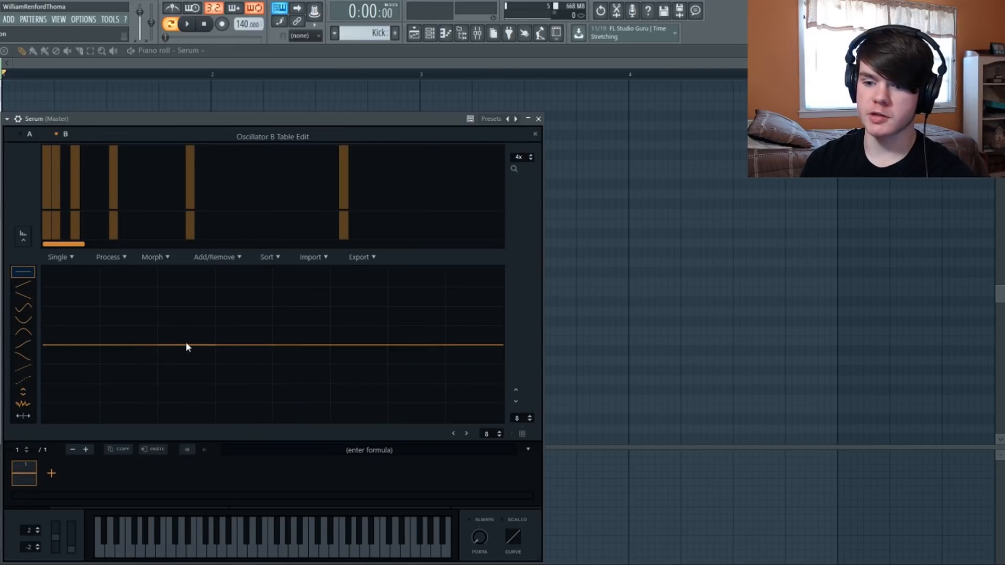
pyautogui.click(26, 307)
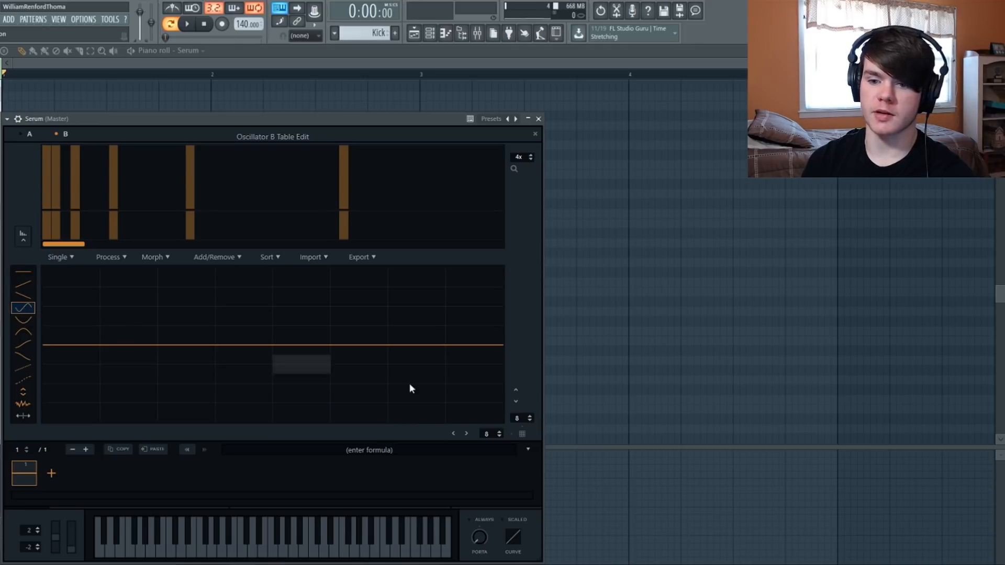
pyautogui.rightClick(210, 179)
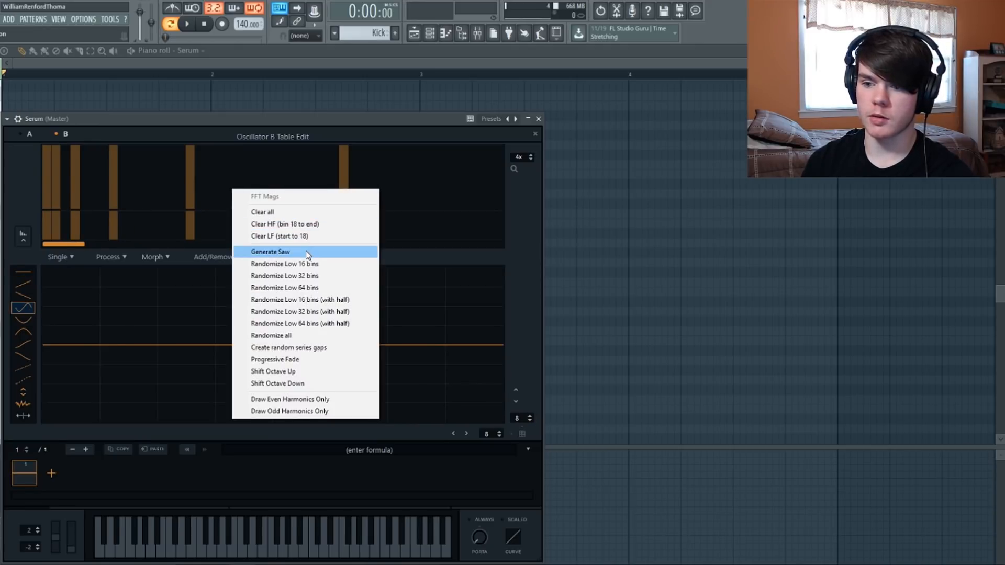
pyautogui.click(223, 116)
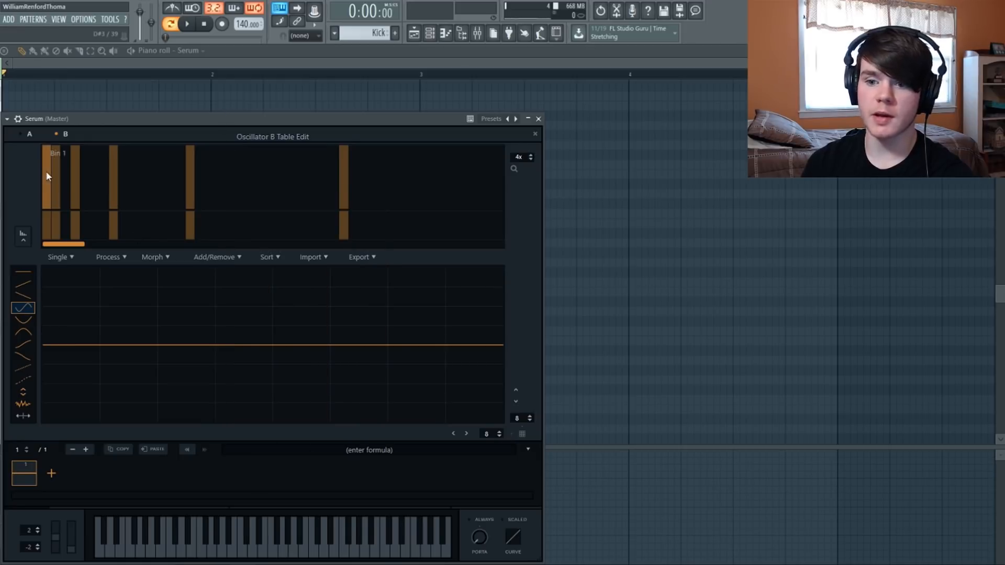
# Build successive harmonic frames in oscillator B's table, starting with bin 1 alone and adding bins 2 and 3 at 100%
pyautogui.moveTo(42, 131); pyautogui.dragTo(43, 133)
pyautogui.click(52, 473)
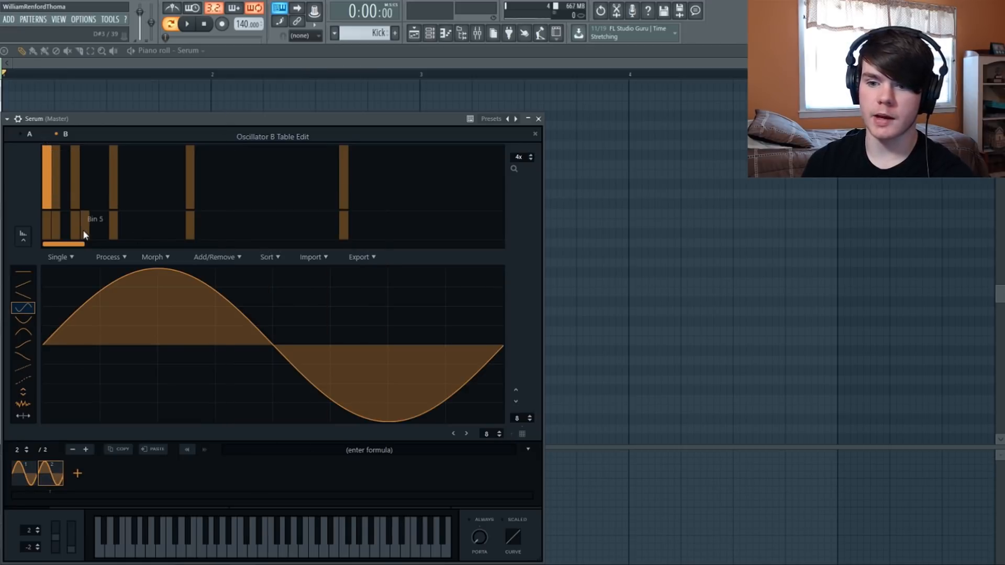
pyautogui.click(60, 138)
pyautogui.moveTo(62, 182); pyautogui.dragTo(69, 133)
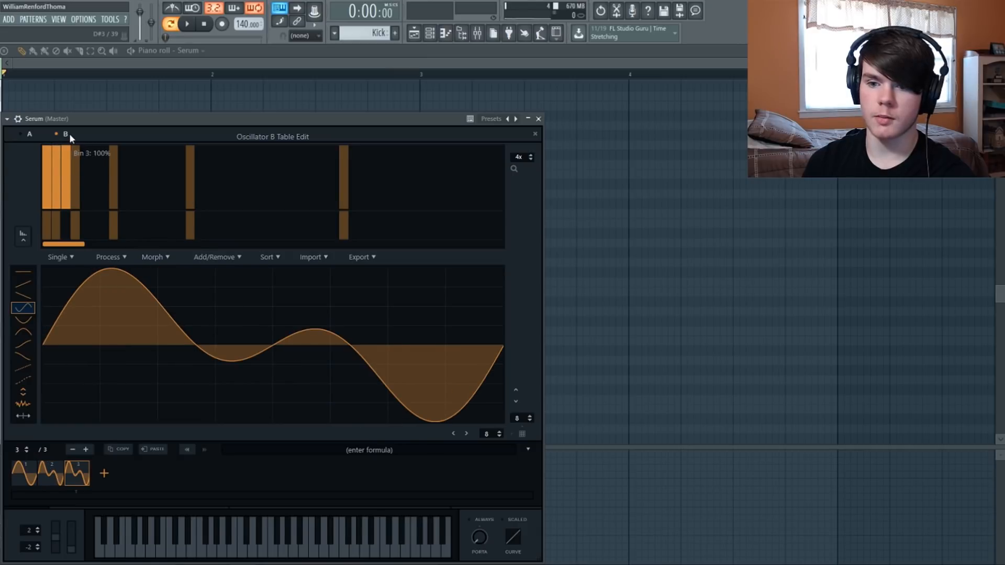
pyautogui.moveTo(79, 179); pyautogui.dragTo(82, 125)
pyautogui.moveTo(86, 166); pyautogui.dragTo(80, 217)
pyautogui.moveTo(344, 160); pyautogui.dragTo(345, 148)
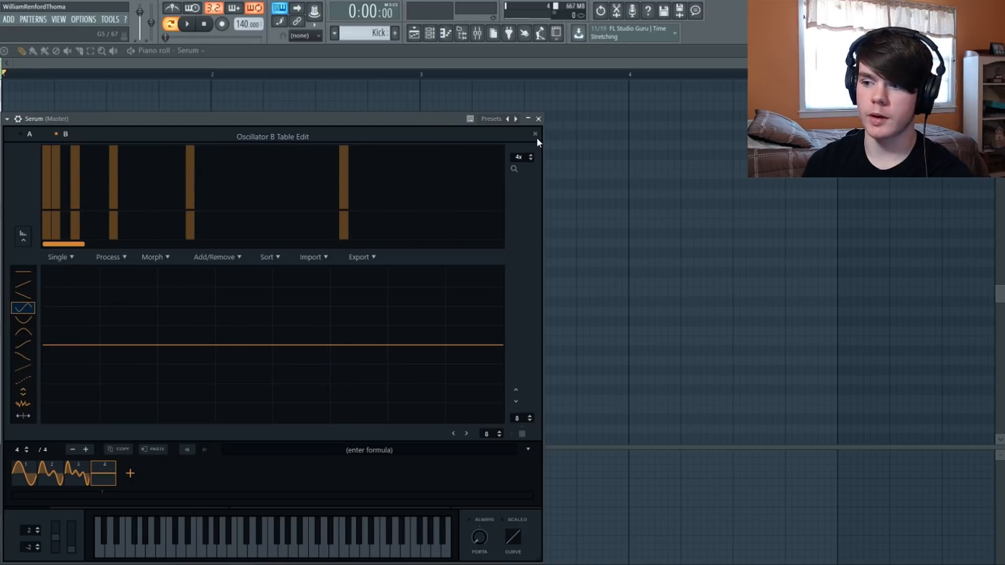
# Close the wavetable editor, switch off oscillator B and show oscillator A's wavetable in 3D
pyautogui.click(535, 134)
pyautogui.click(276, 178)
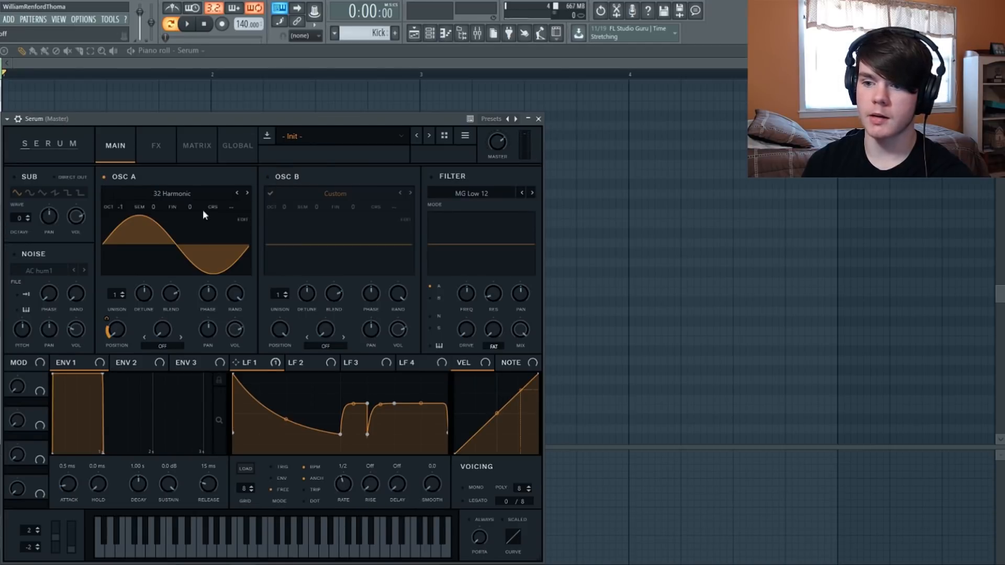
pyautogui.click(168, 253)
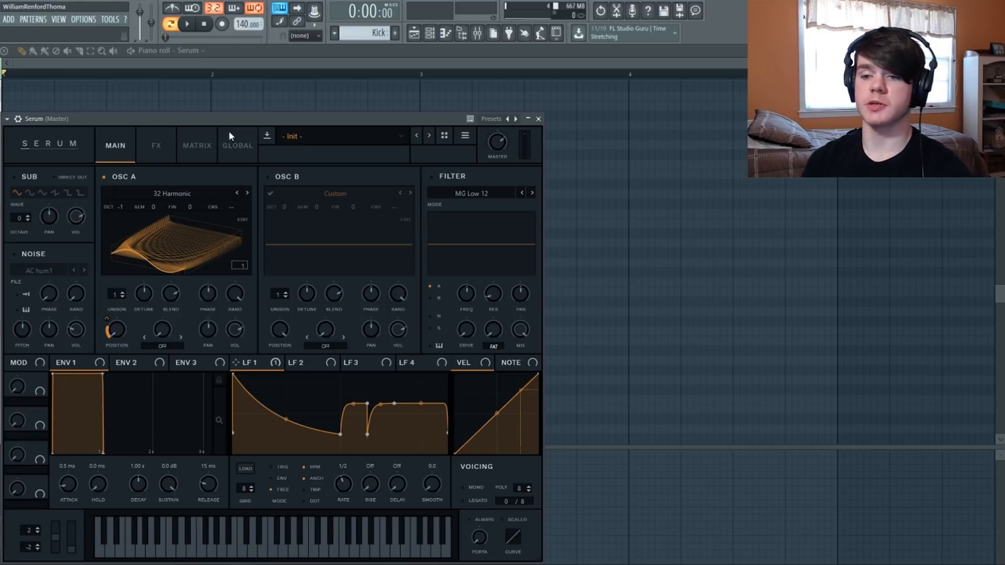
# Soften the curve of LFO 1's last rise while the pattern plays, and compare it with the reference clip
pyautogui.click(189, 25)
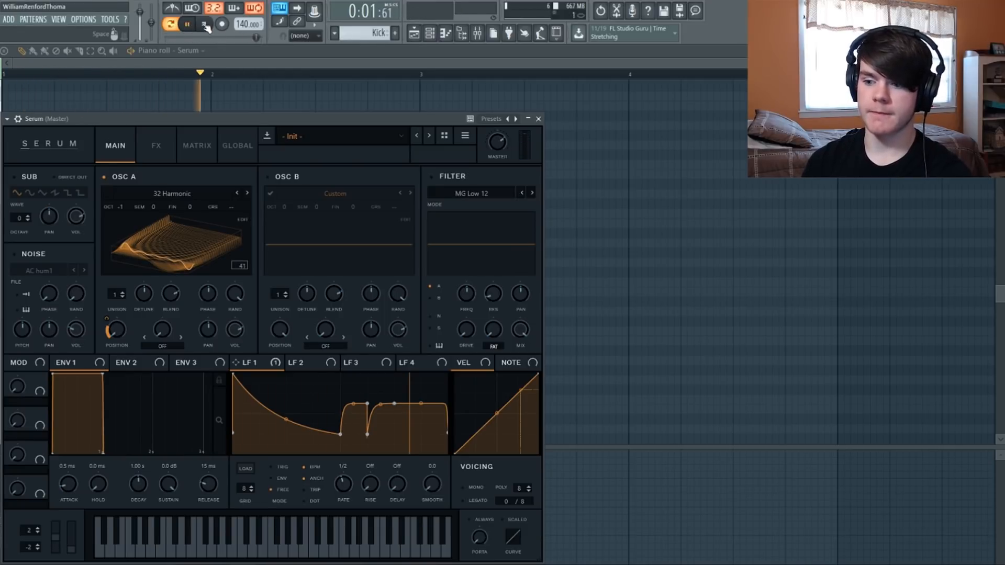
pyautogui.moveTo(380, 404); pyautogui.dragTo(380, 415)
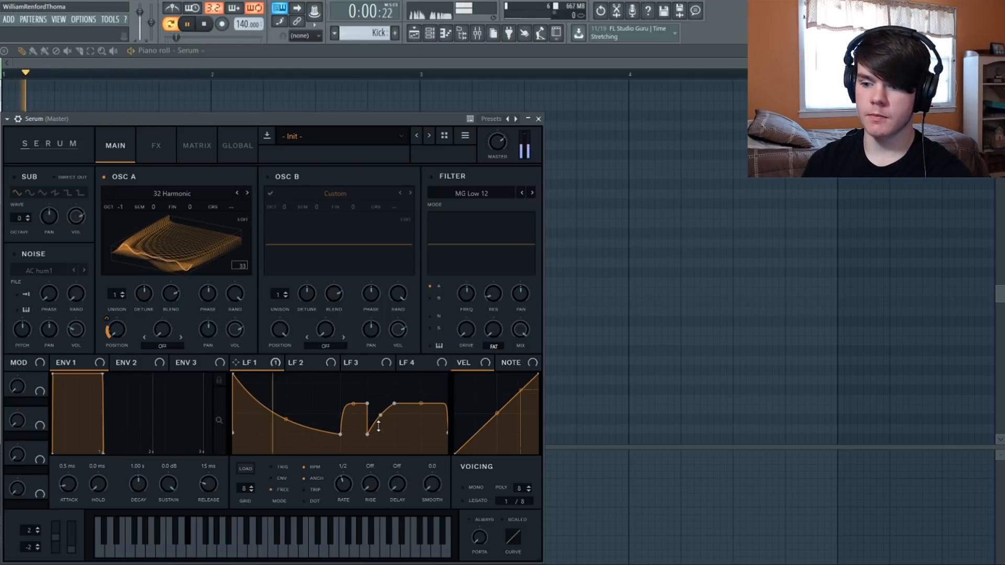
pyautogui.moveTo(381, 415); pyautogui.dragTo(383, 408)
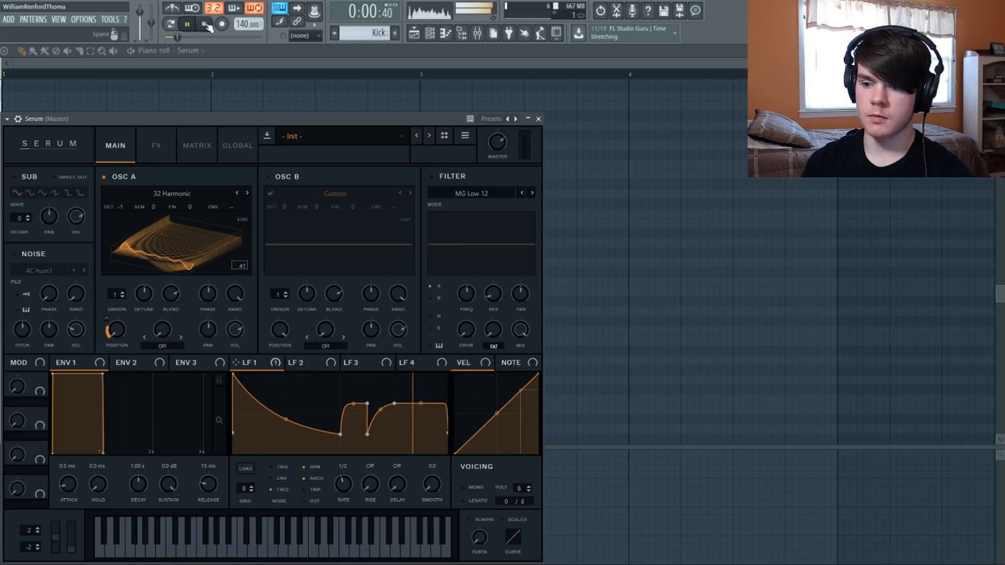
pyautogui.click(173, 24)
pyautogui.click(205, 24)
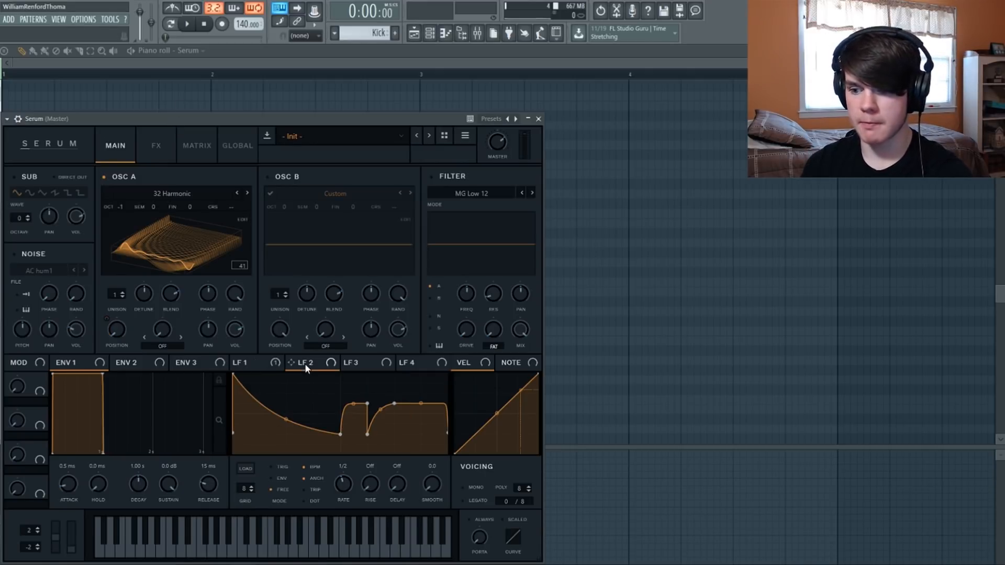
# Copy LFO 1's shape to LFO 2 and level its first half into a flat line at mid height
pyautogui.moveTo(261, 365); pyautogui.dragTo(305, 366)
pyautogui.click(324, 362)
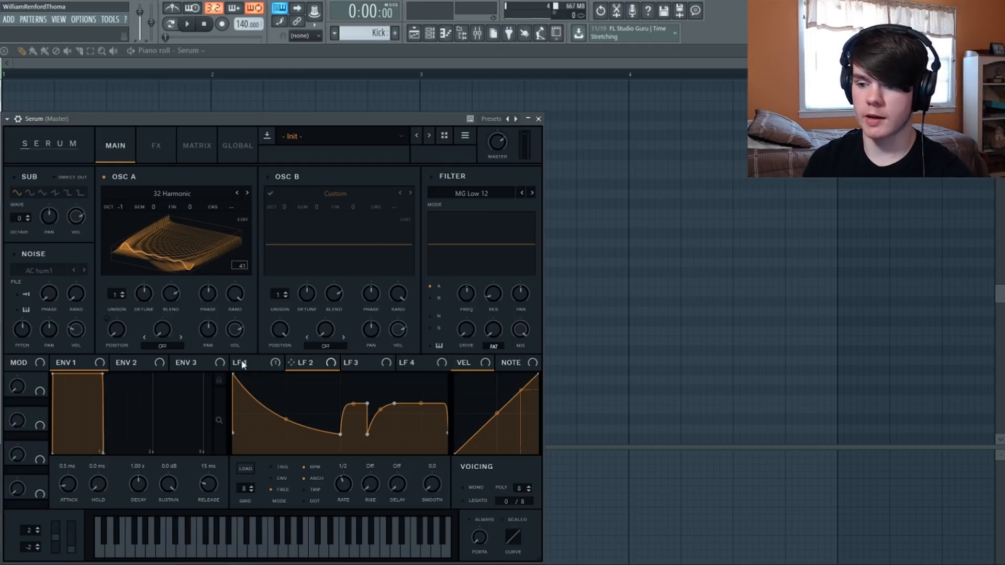
pyautogui.moveTo(234, 376); pyautogui.dragTo(244, 415)
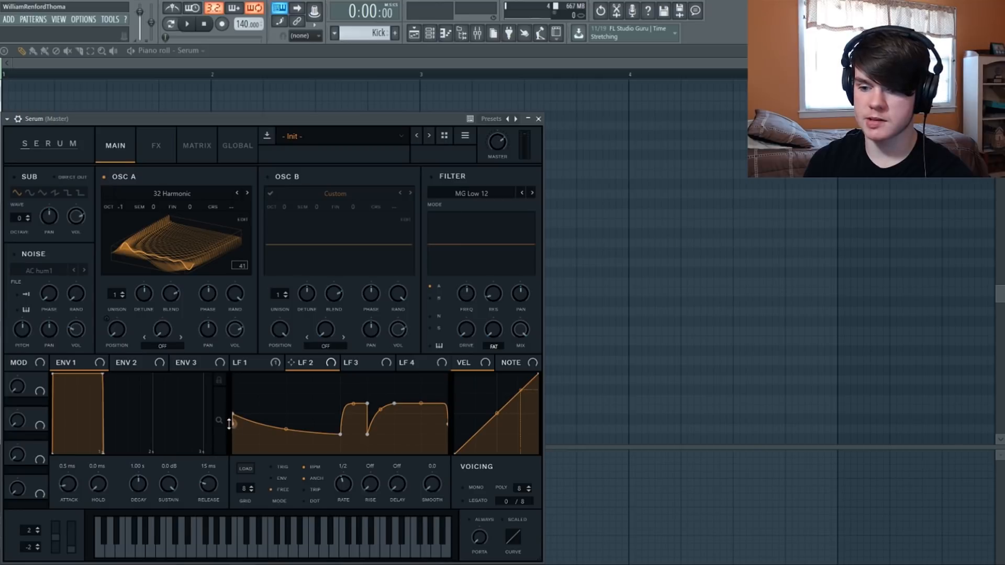
pyautogui.moveTo(339, 433)
pyautogui.mouseDown()
pyautogui.moveTo(338, 416)
pyautogui.moveTo(366, 454)
pyautogui.moveTo(353, 452)
pyautogui.moveTo(353, 431)
pyautogui.mouseUp()
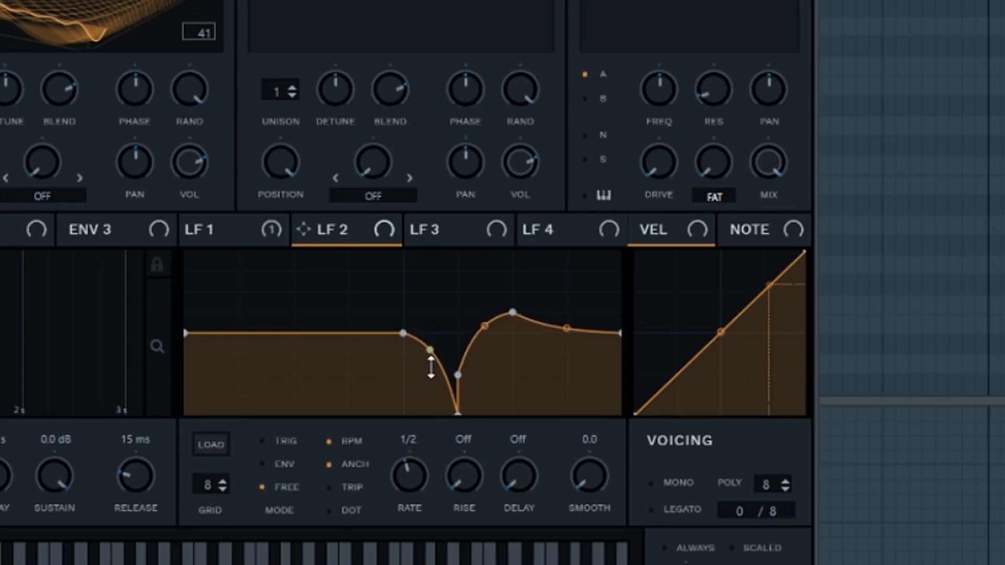
# Reshape LFO 2's second half into a straight fall to a zero-level floor, and move the end of the fall later
pyautogui.moveTo(431, 368); pyautogui.dragTo(459, 377)
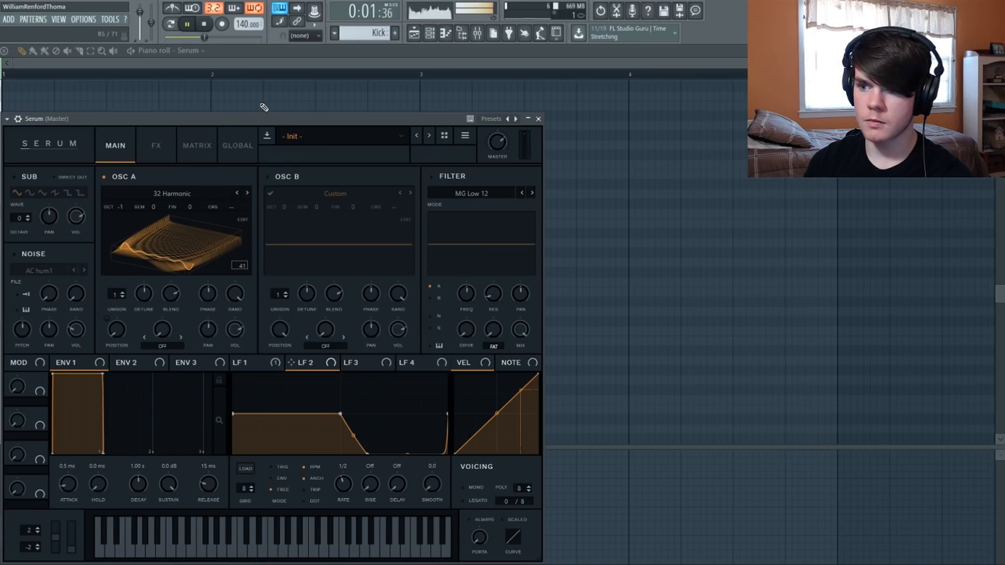
pyautogui.press('space')
pyautogui.moveTo(366, 451); pyautogui.dragTo(390, 451)
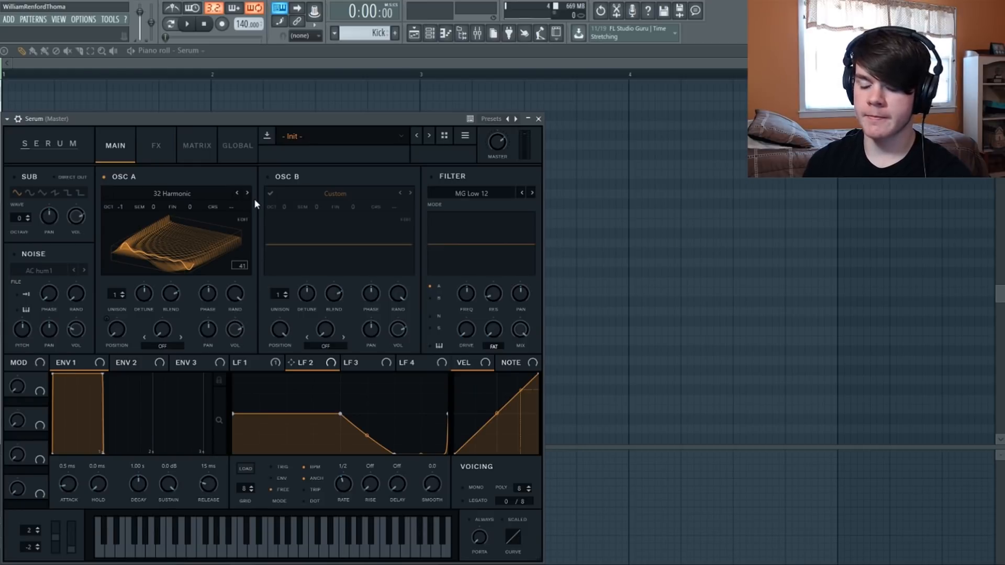
# Assign LFO 2 to oscillator A's fine tuning and audition the pitch movement against the reference clip
pyautogui.press('space')
pyautogui.press('space')
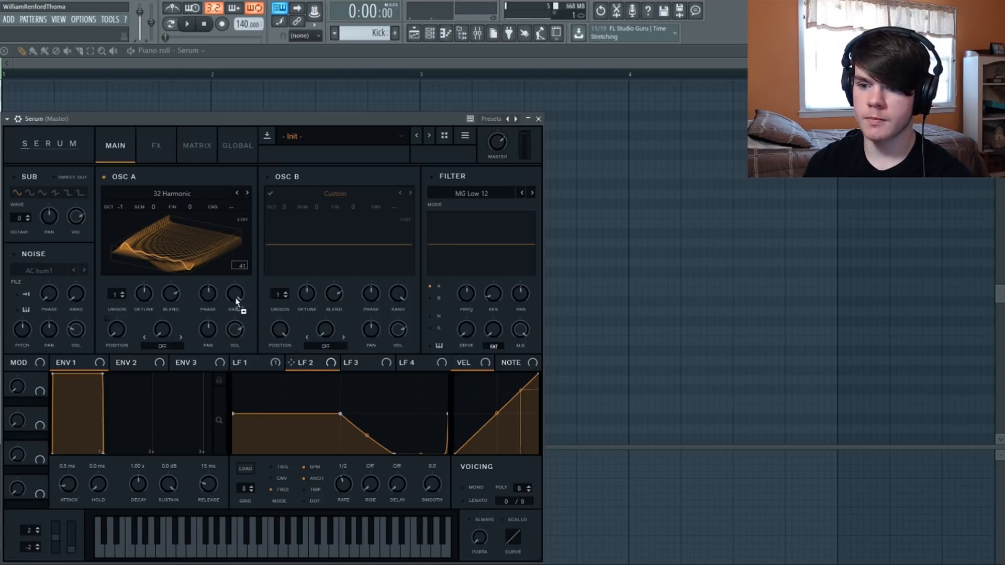
pyautogui.press('space')
pyautogui.press('space')
pyautogui.press('c')
pyautogui.press('w')
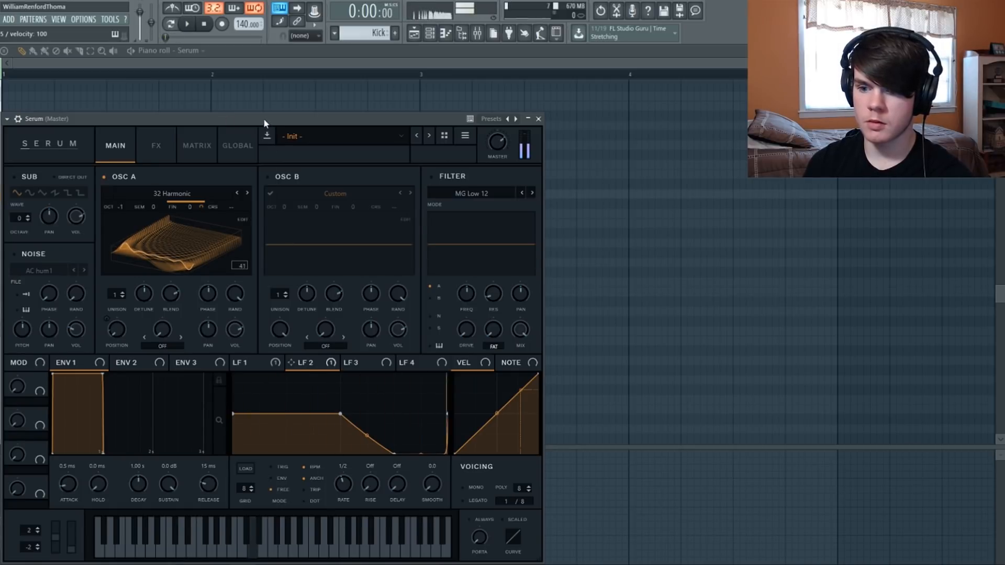
pyautogui.click(187, 24)
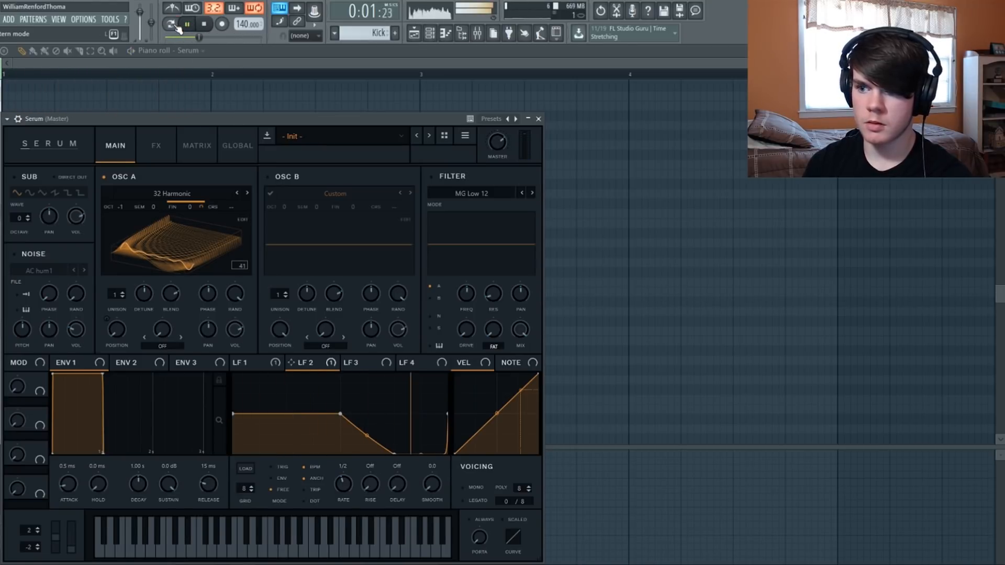
pyautogui.click(175, 26)
# Raise both plateaus in LFO 1's second half, the last one slightly higher, and compare the pattern with the reference clip
pyautogui.click(282, 365)
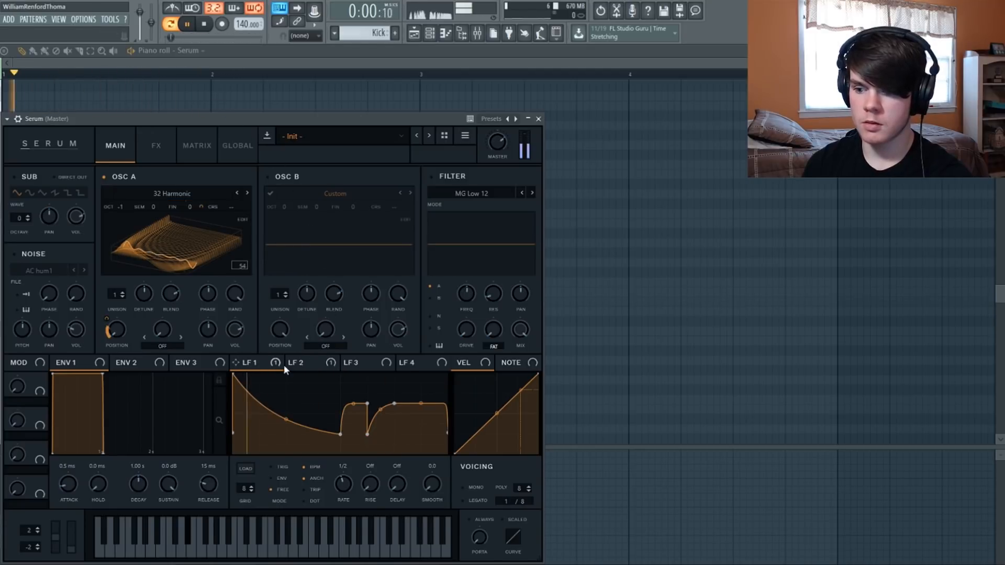
pyautogui.moveTo(394, 404); pyautogui.dragTo(368, 394)
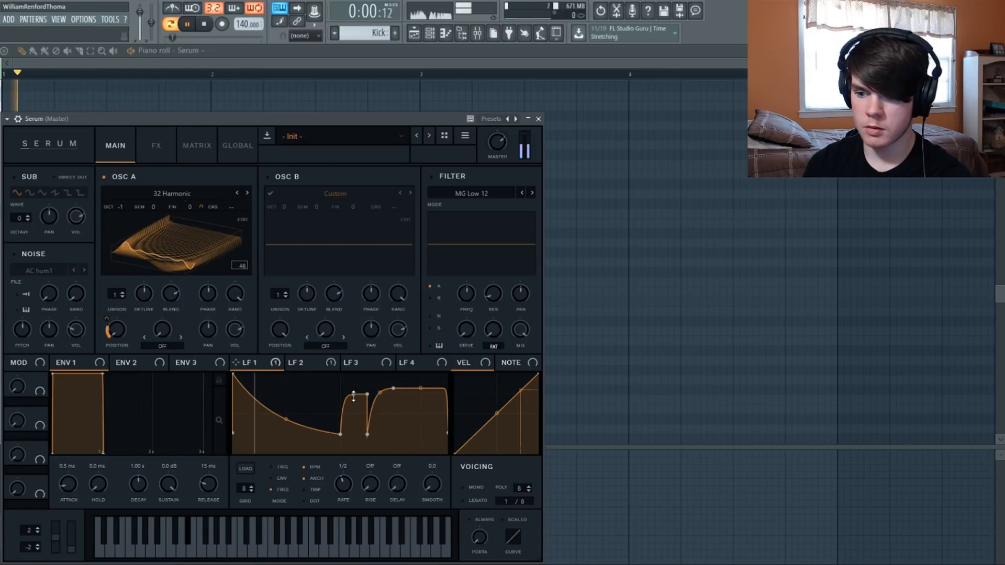
pyautogui.click(178, 26)
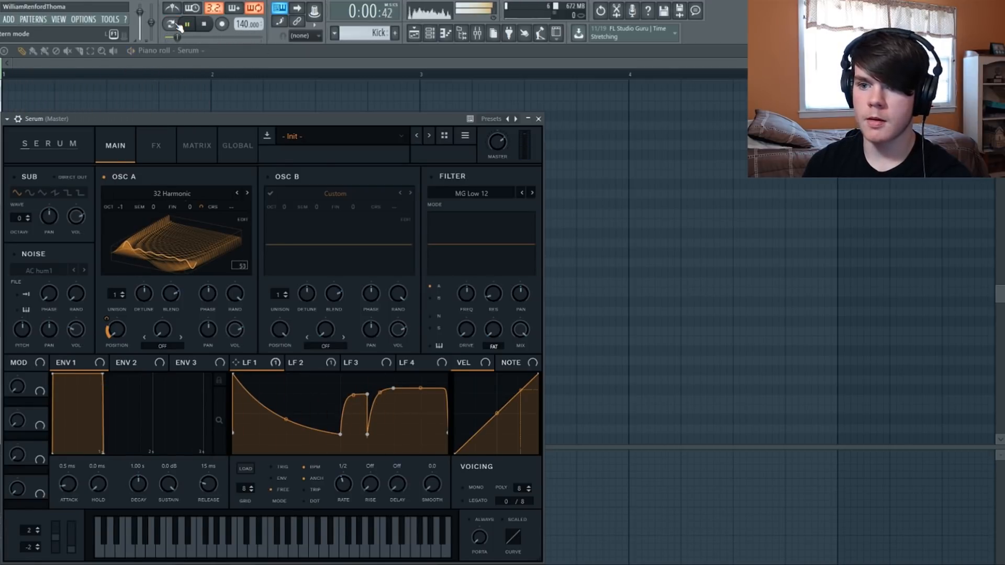
# Audition the bass pattern against the reference clip and check LFO 2's pitch fall during playback
pyautogui.click(178, 25)
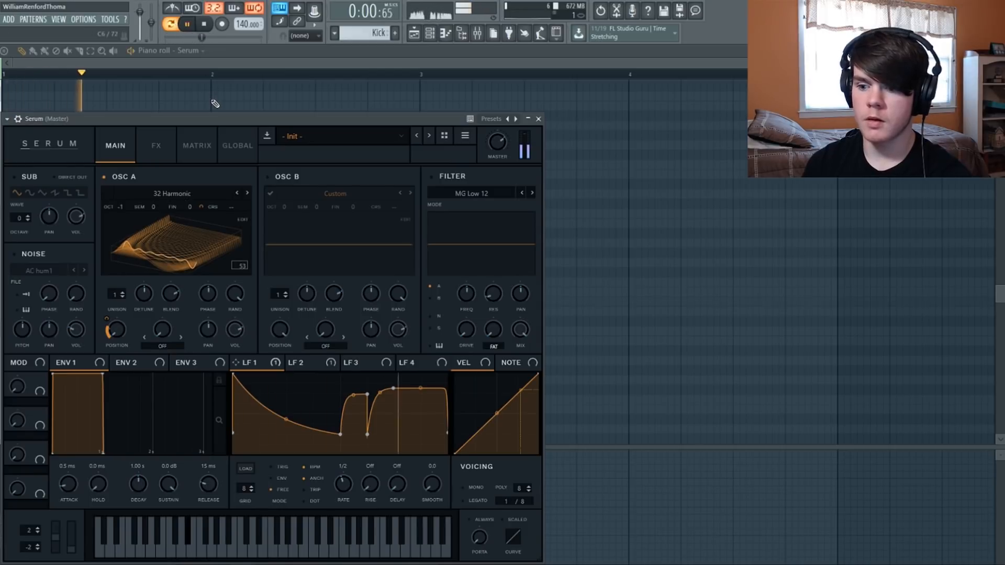
pyautogui.press('space')
pyautogui.click(297, 362)
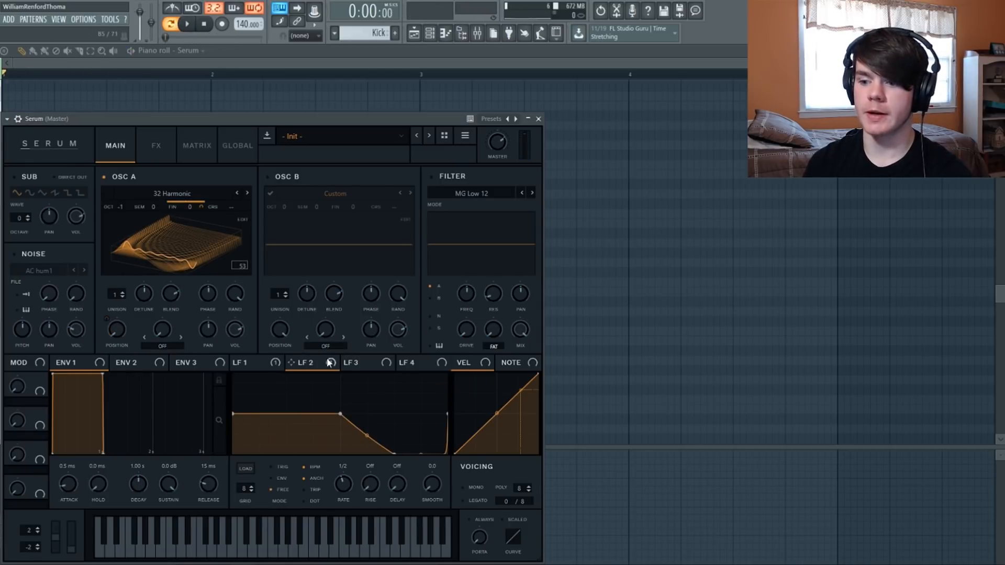
pyautogui.click(187, 25)
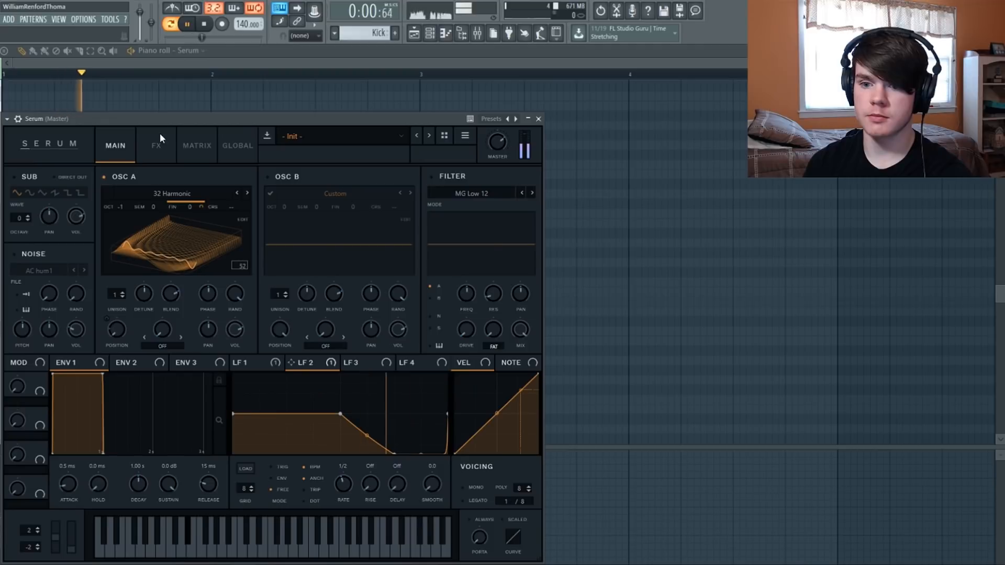
pyautogui.click(201, 25)
pyautogui.click(187, 24)
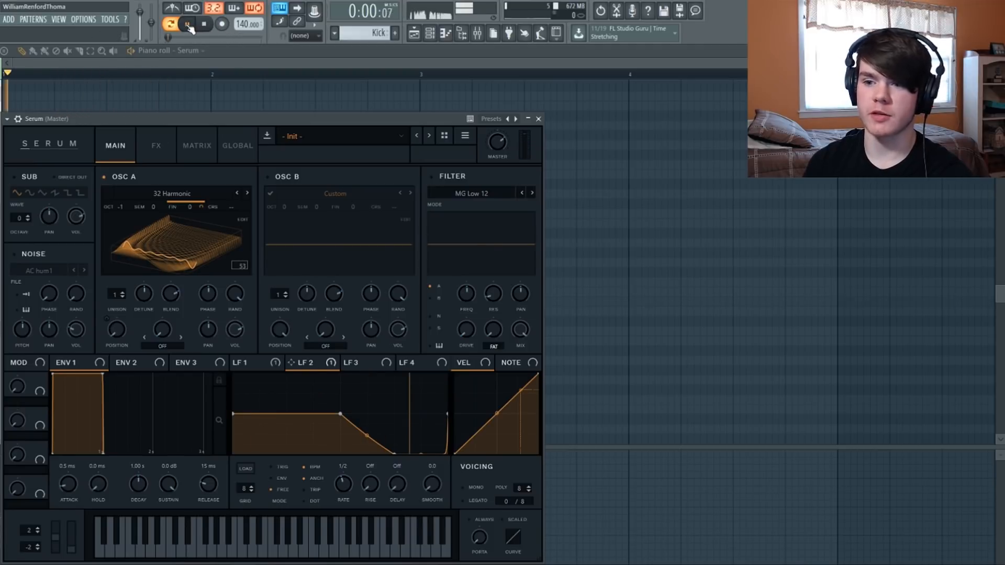
# Move the Distortion to the start of Serum's effects chain and enable a Phaser directly after it
pyautogui.click(156, 146)
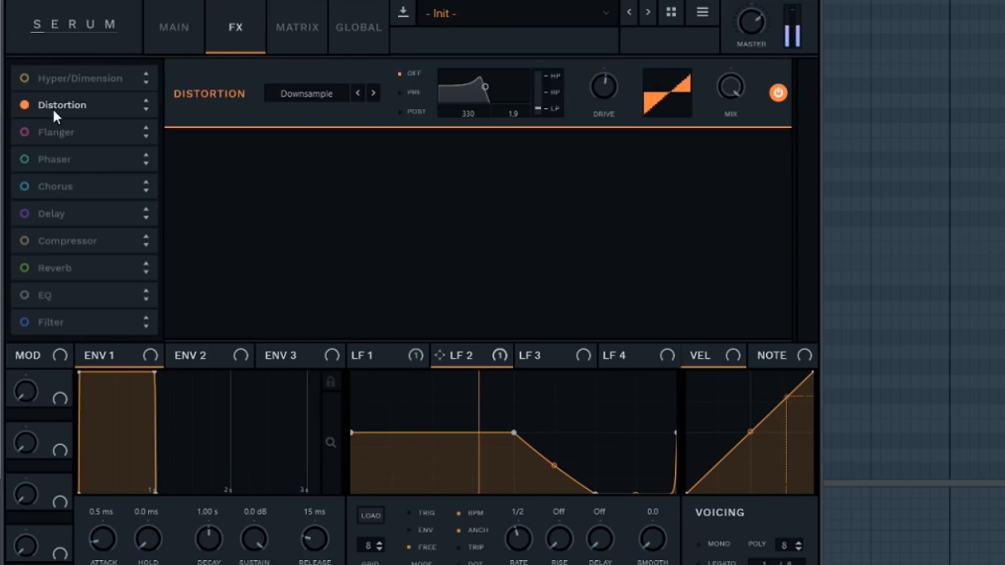
pyautogui.moveTo(58, 198); pyautogui.dragTo(60, 179)
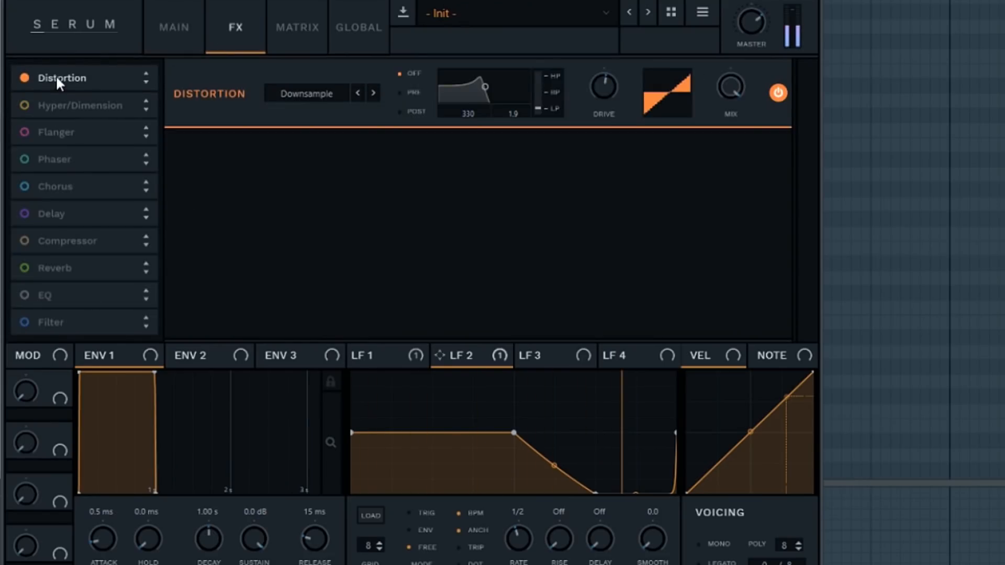
pyautogui.click(44, 159)
pyautogui.moveTo(45, 159); pyautogui.dragTo(79, 103)
# Turn the phaser's rate and depth down to minimum and assign LFO 1 to its frequency
pyautogui.moveTo(283, 149); pyautogui.dragTo(275, 196)
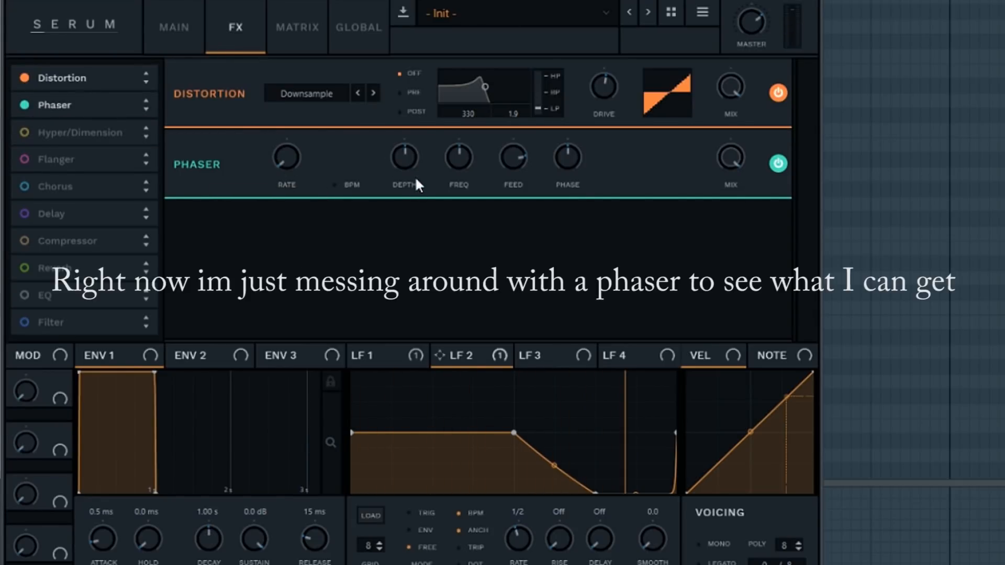
pyautogui.moveTo(405, 164); pyautogui.dragTo(399, 202)
pyautogui.moveTo(459, 159); pyautogui.dragTo(415, 94)
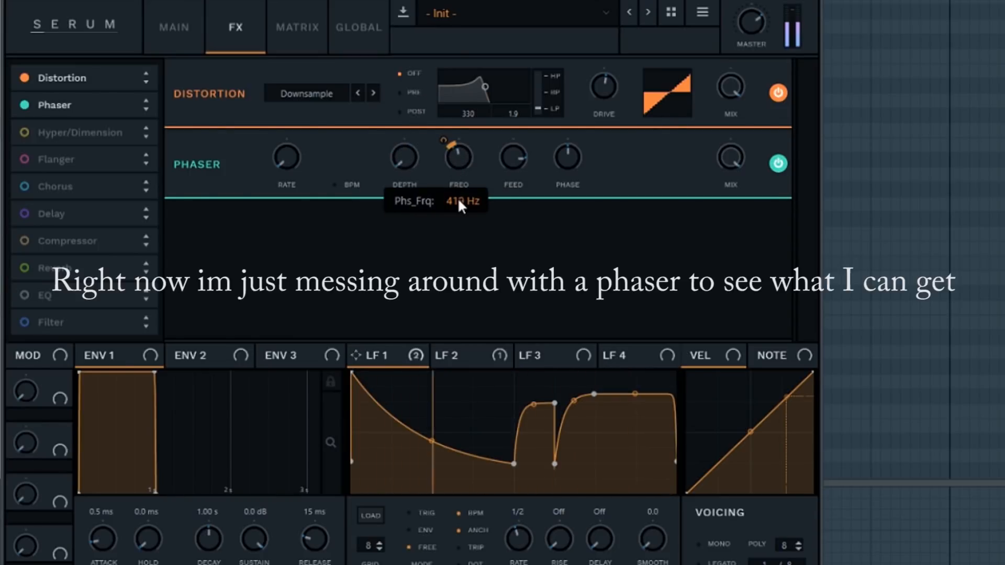
# Tune the phaser's frequency by ear to about 599 Hz while auditioning the bass pattern
pyautogui.moveTo(458, 198); pyautogui.dragTo(458, 206)
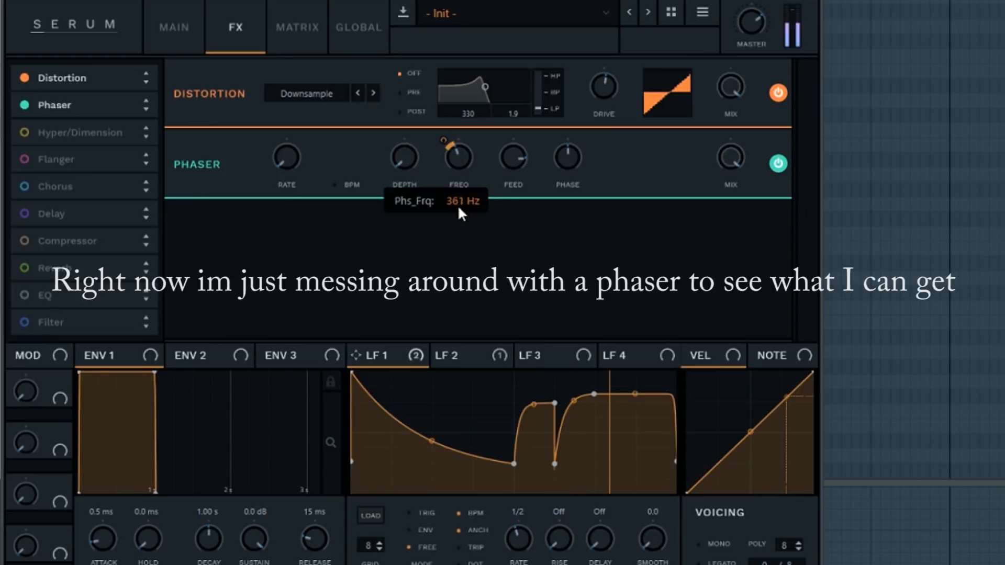
pyautogui.press('space')
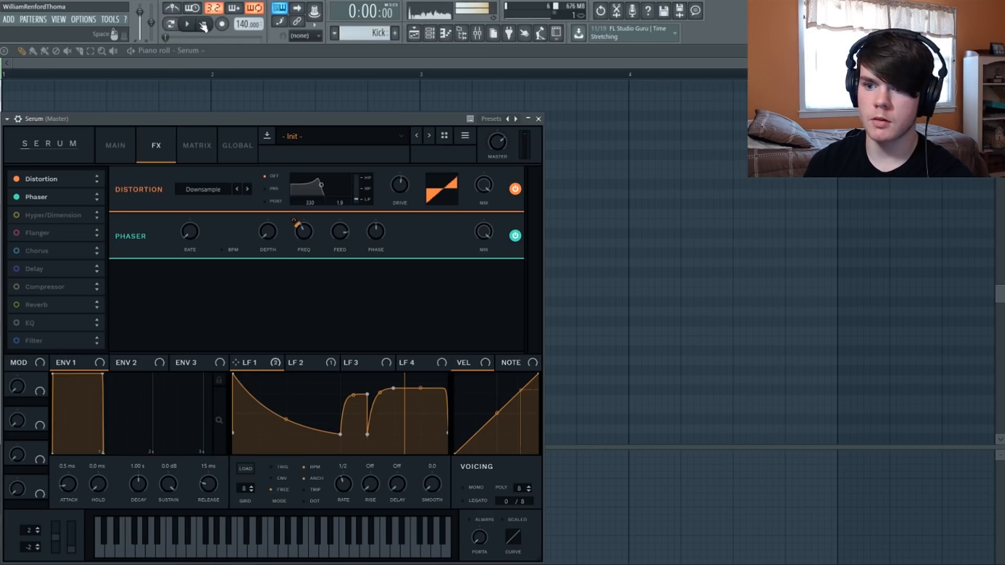
pyautogui.press('space')
pyautogui.moveTo(308, 232); pyautogui.dragTo(300, 226)
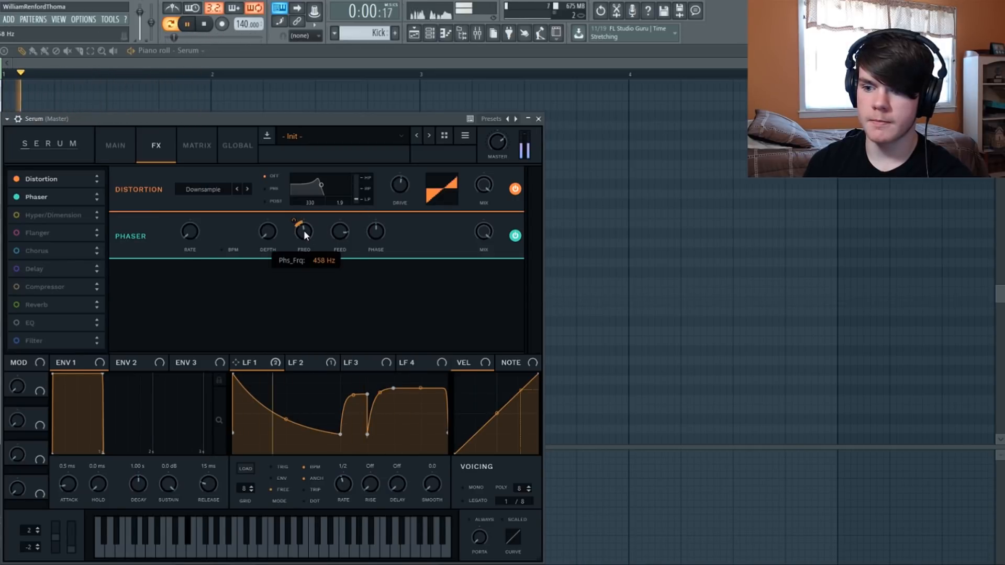
pyautogui.click(205, 24)
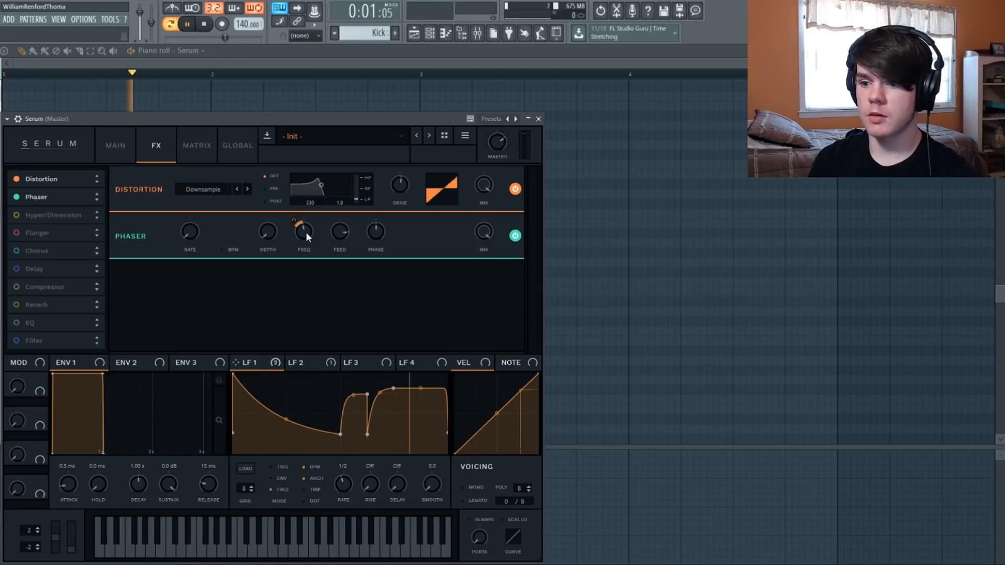
pyautogui.moveTo(306, 236)
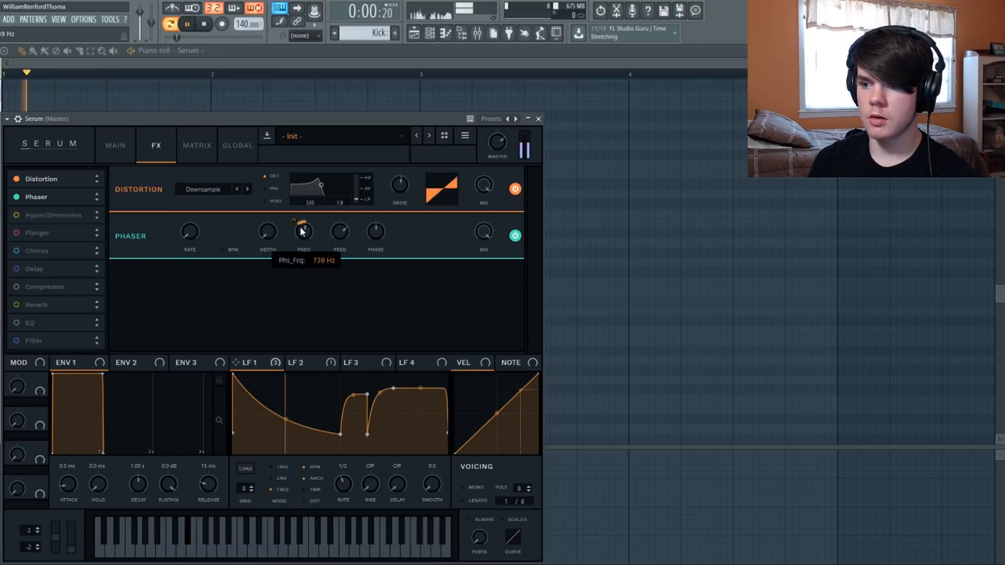
pyautogui.moveTo(299, 237)
pyautogui.mouseDown()
pyautogui.moveTo(303, 221)
pyautogui.moveTo(300, 231)
pyautogui.mouseUp()
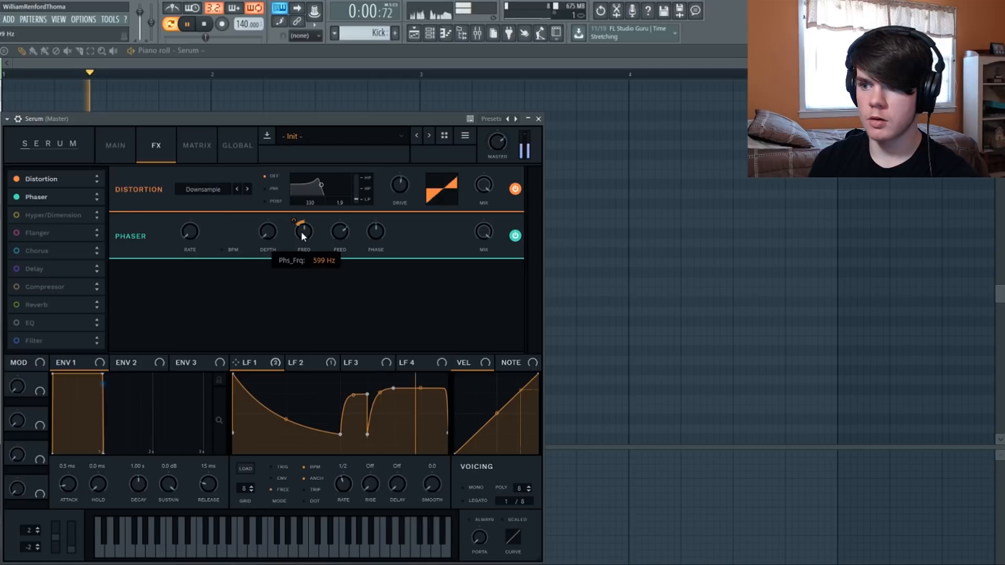
# Compare the bass with the reference clip, lower the phaser's feedback to about halfway and try a depth of 46%
pyautogui.click(170, 24)
pyautogui.click(172, 25)
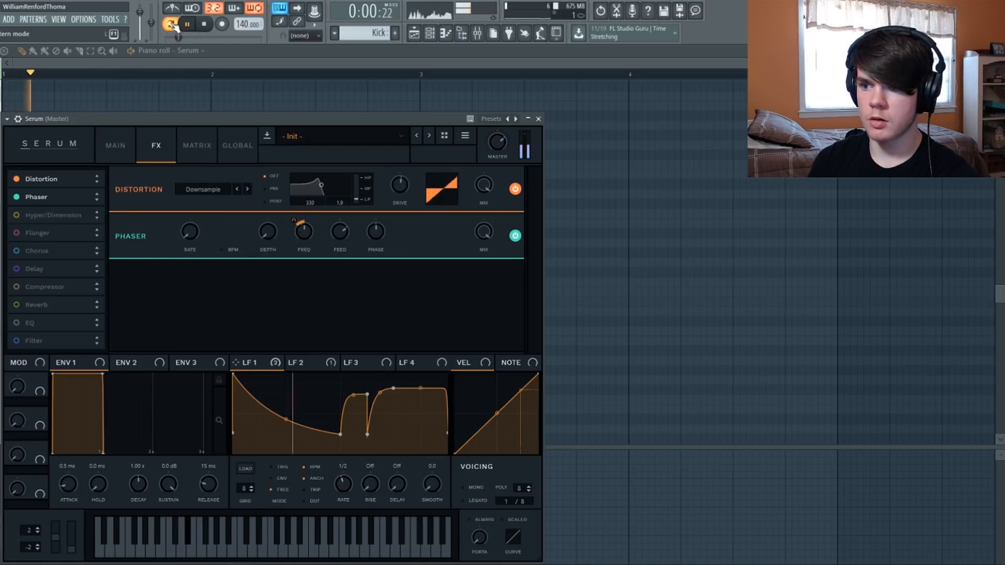
pyautogui.click(171, 25)
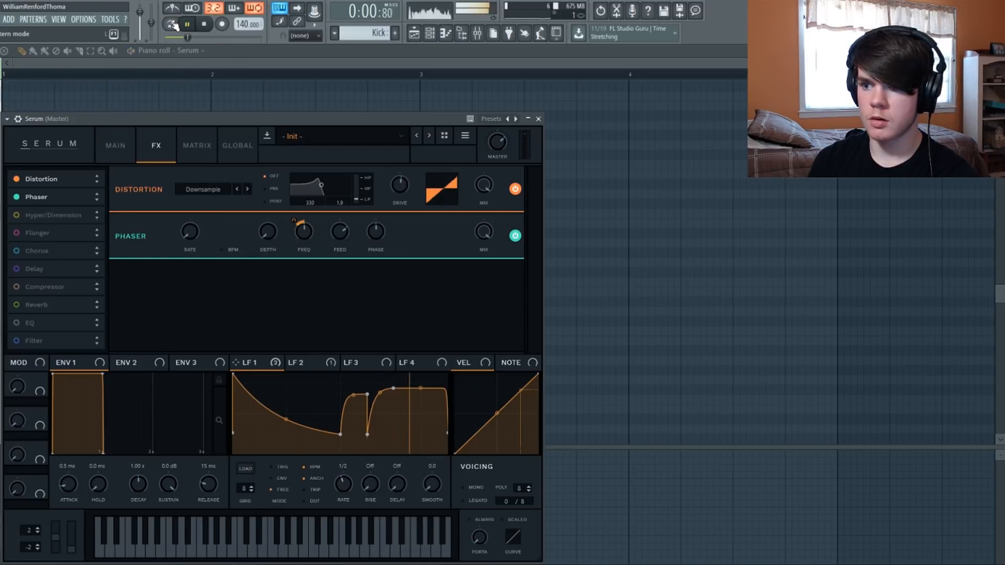
pyautogui.click(173, 25)
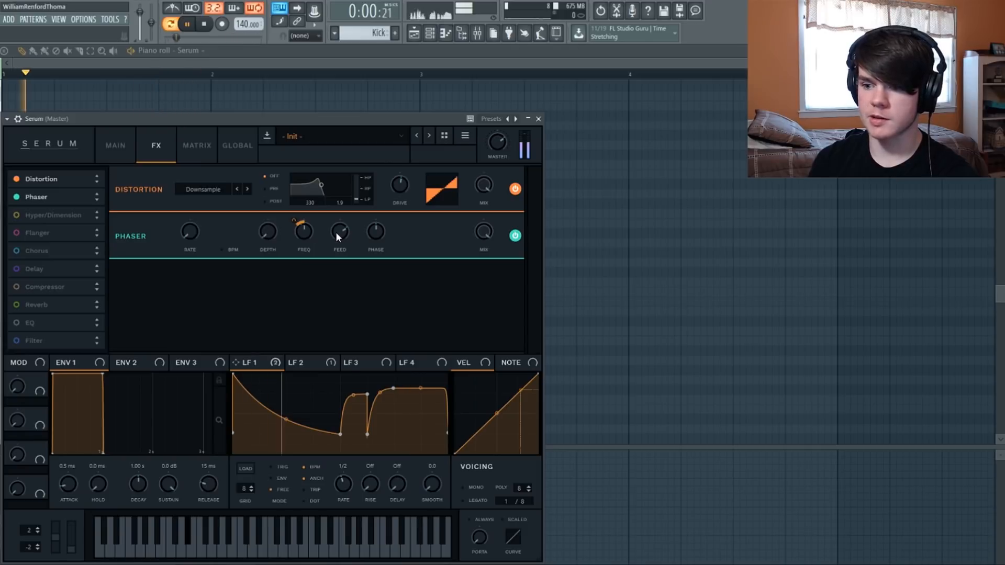
pyautogui.moveTo(339, 238)
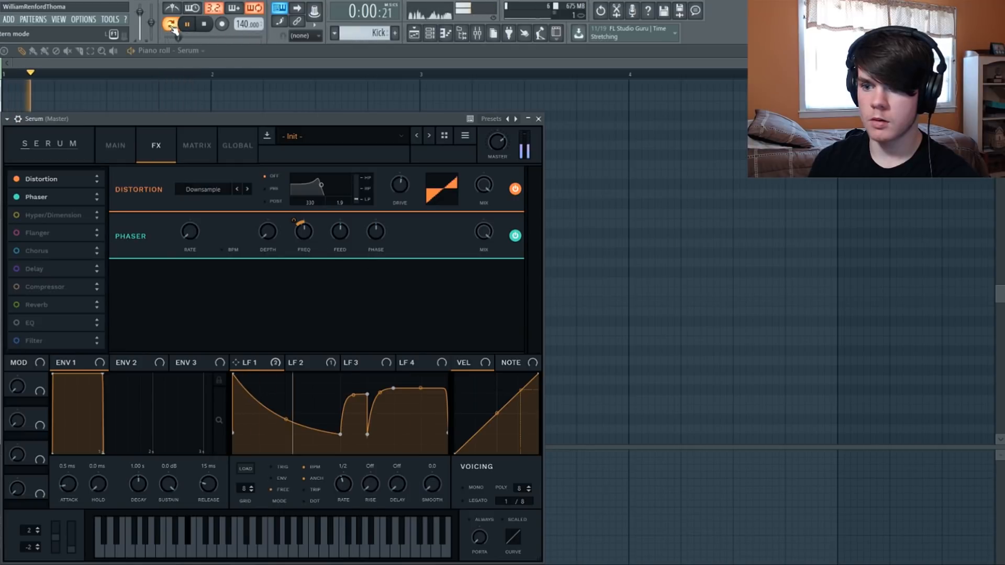
pyautogui.moveTo(267, 231); pyautogui.dragTo(265, 177)
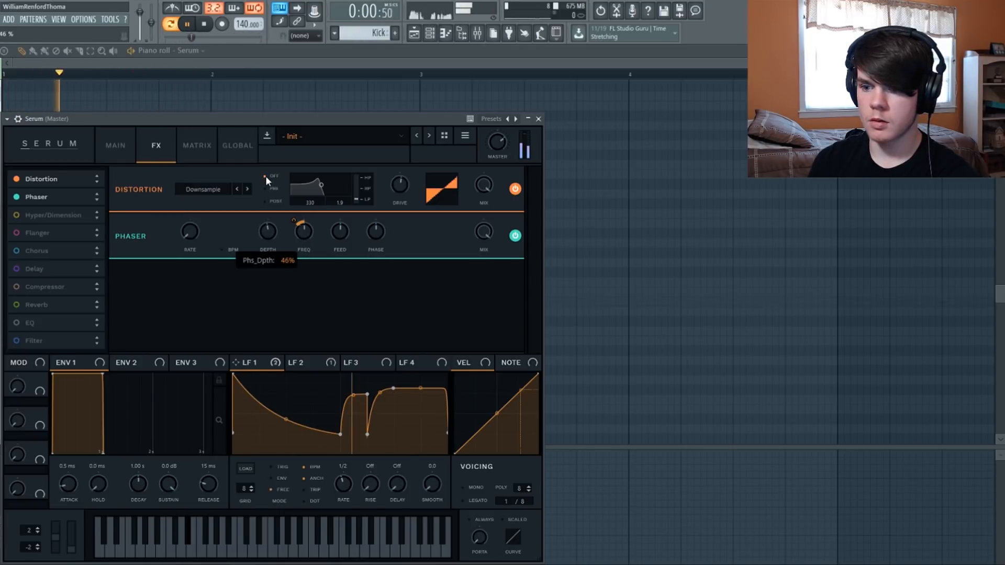
# Try a Hyper/Dimension effect with the Hyper mix and Dimension size at minimum and the Dimension mix raised, and switch it off again
pyautogui.click(17, 215)
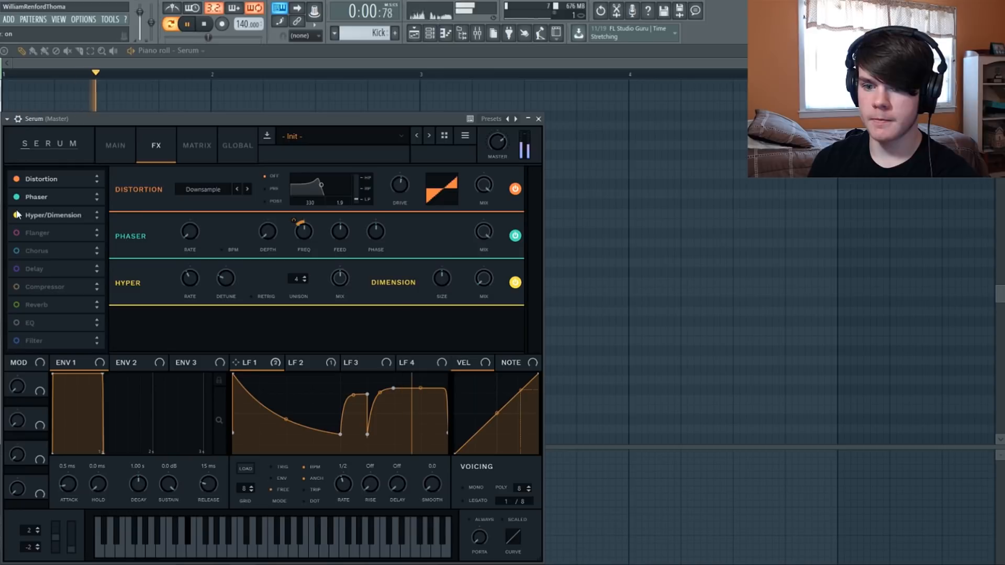
pyautogui.moveTo(336, 295); pyautogui.dragTo(336, 369)
pyautogui.moveTo(442, 279); pyautogui.dragTo(433, 372)
pyautogui.moveTo(484, 279); pyautogui.dragTo(507, 81)
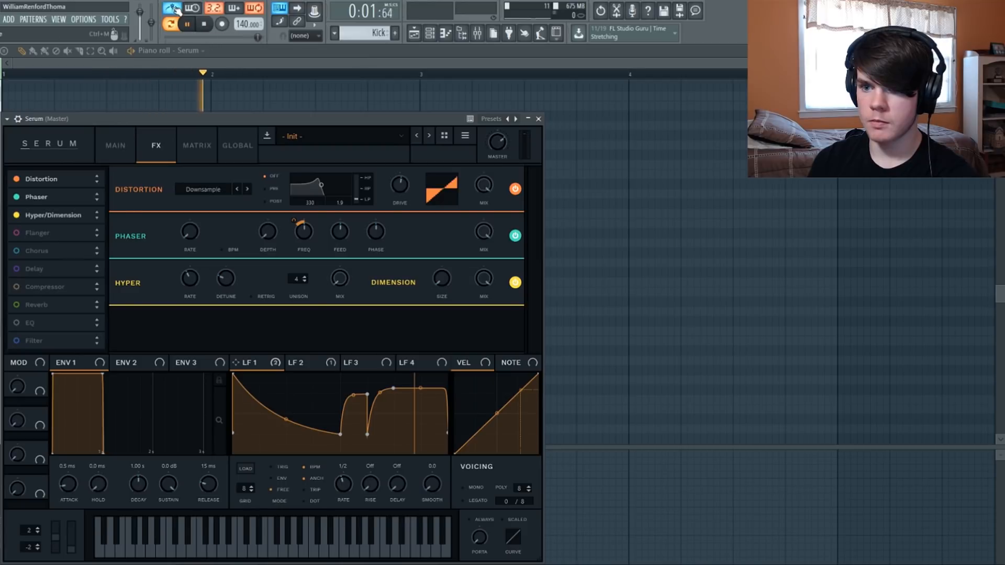
pyautogui.click(171, 24)
pyautogui.click(171, 24)
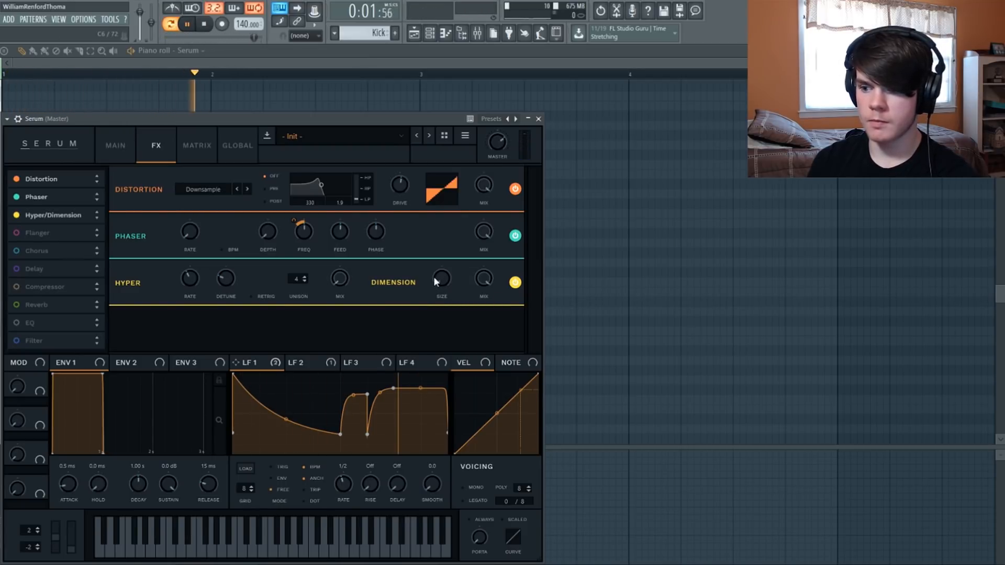
pyautogui.click(20, 212)
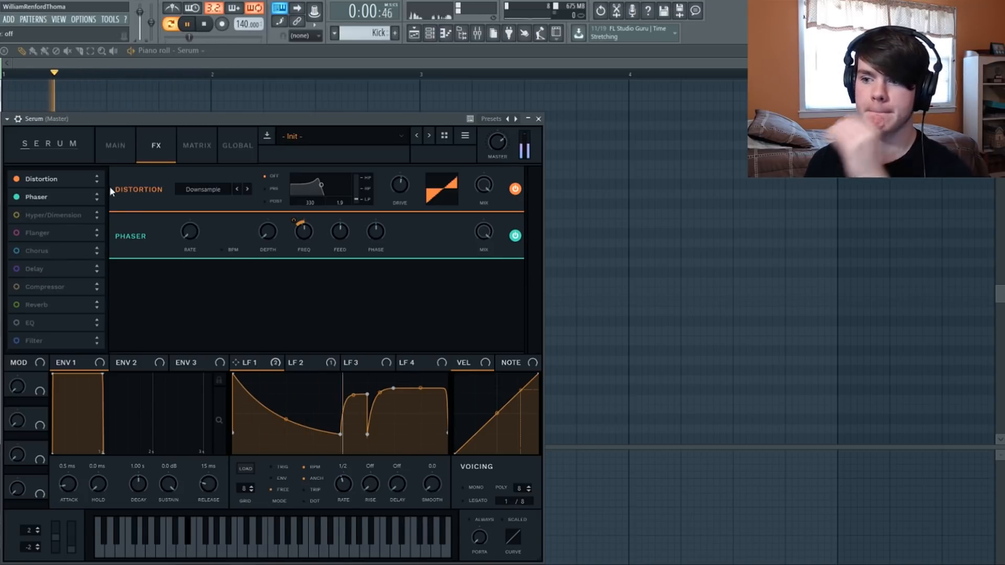
# Enable a multiband Compressor after the phaser, adjust its threshold and raise its gain to 13.3 dB
pyautogui.click(207, 24)
pyautogui.click(17, 287)
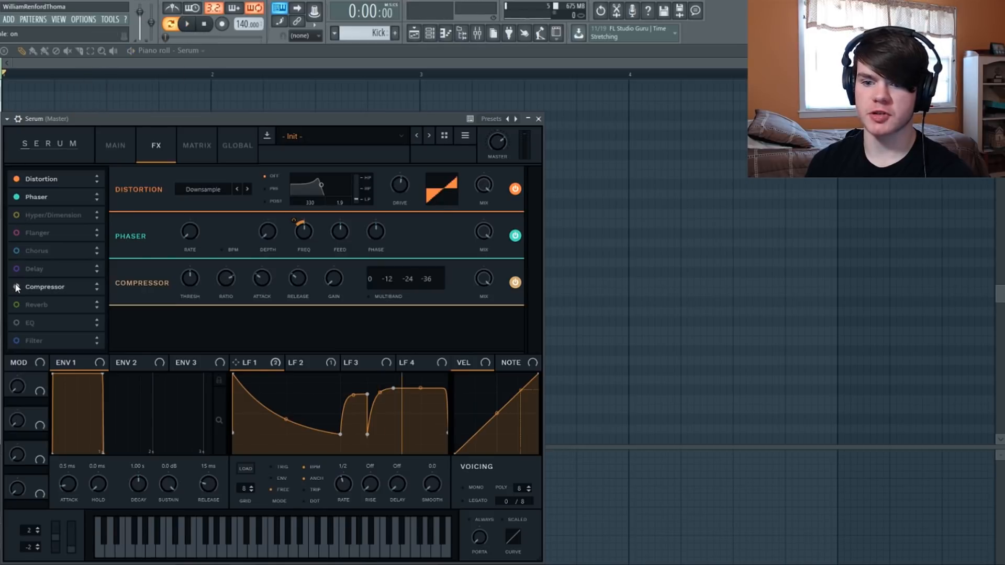
pyautogui.press('space')
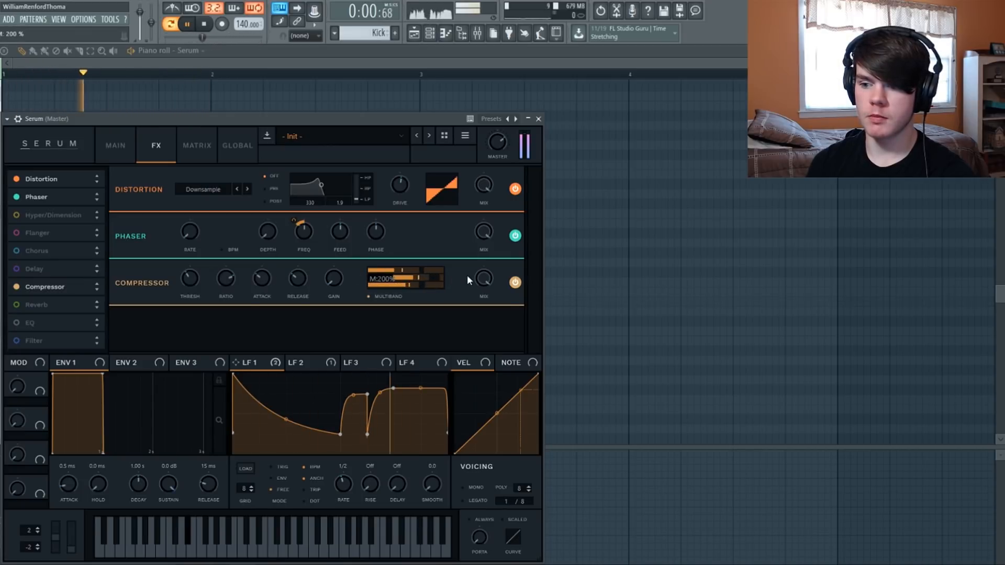
pyautogui.moveTo(191, 279); pyautogui.dragTo(197, 268)
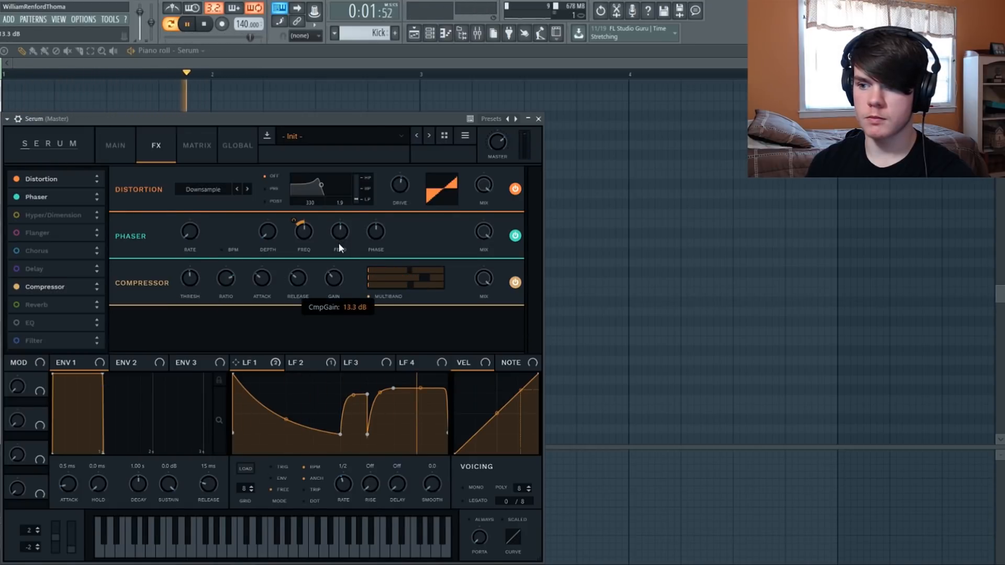
pyautogui.click(203, 25)
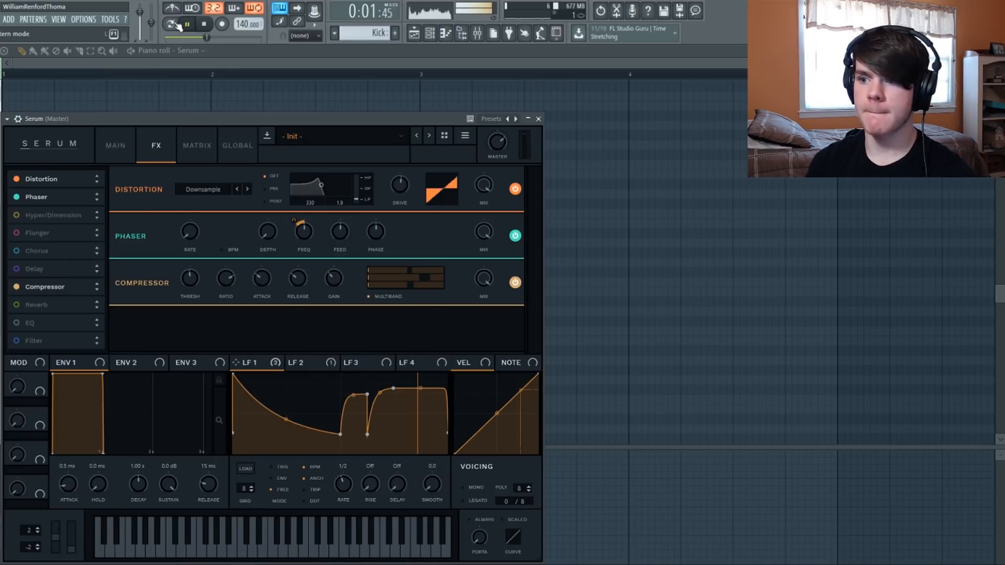
# Readjust the phaser's frequency and feedback and assign envelope 1 to the feedback while auditioning the pattern
pyautogui.click(183, 25)
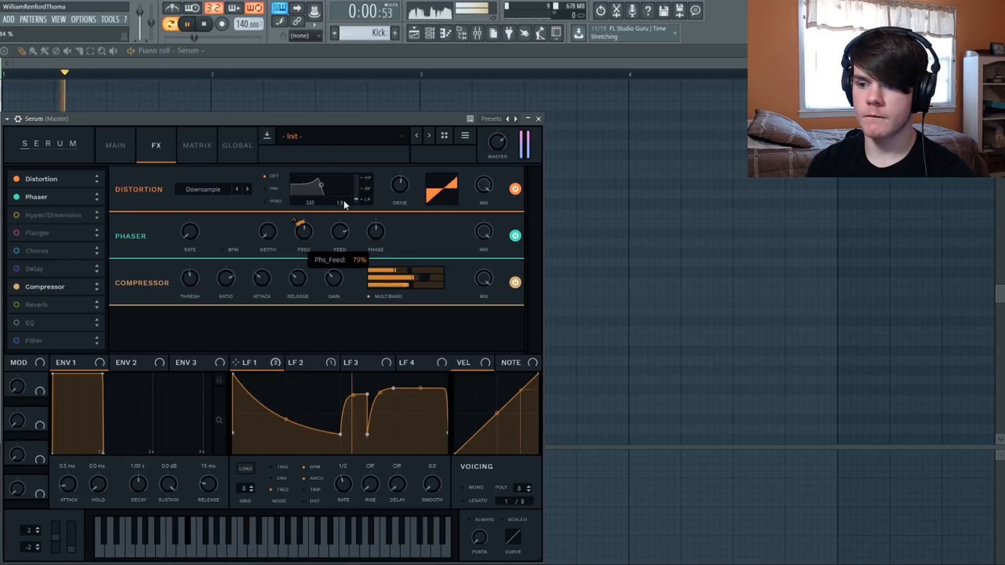
pyautogui.moveTo(308, 226)
pyautogui.mouseDown()
pyautogui.moveTo(303, 237)
pyautogui.moveTo(297, 223)
pyautogui.mouseUp()
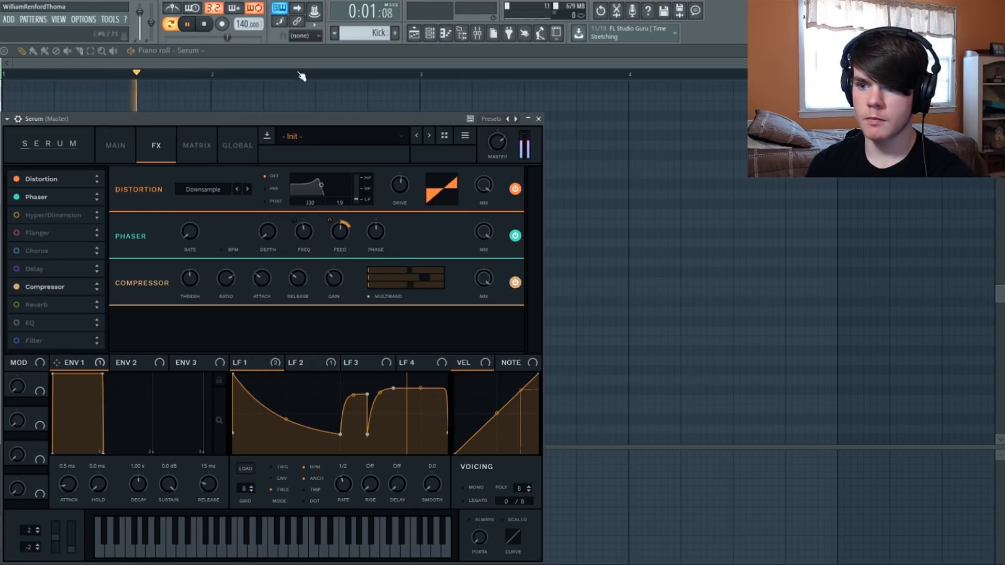
pyautogui.click(204, 25)
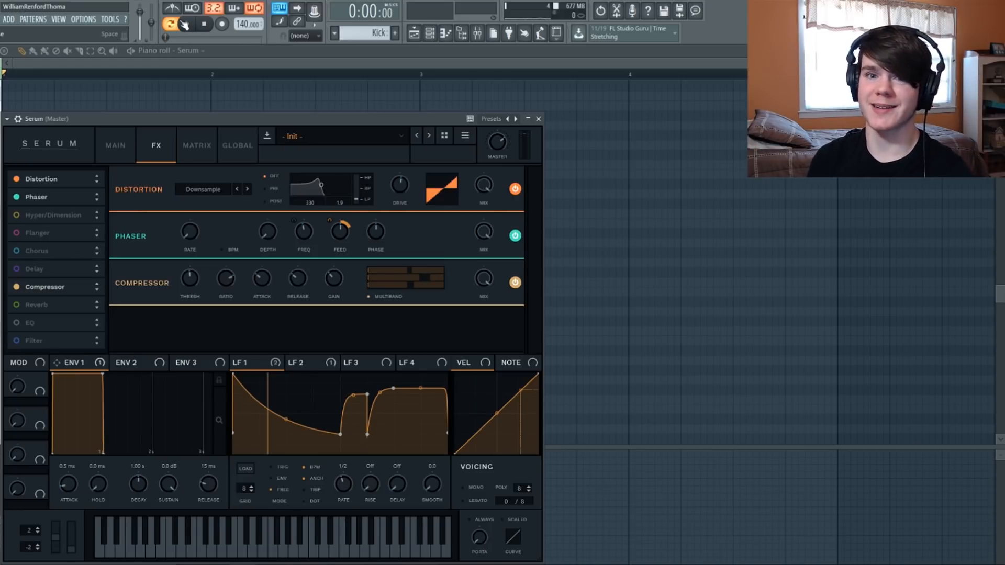
# Try oscillator A with 4 unison voices, reduce them to 2 and audition the thickened bass
pyautogui.press('space')
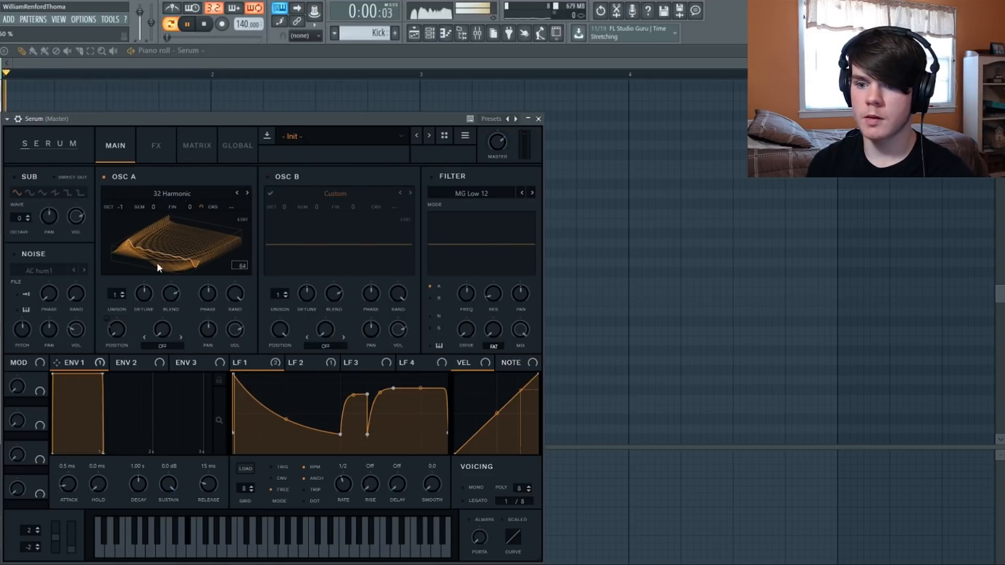
pyautogui.click(123, 291)
pyautogui.click(122, 291)
pyautogui.click(122, 291)
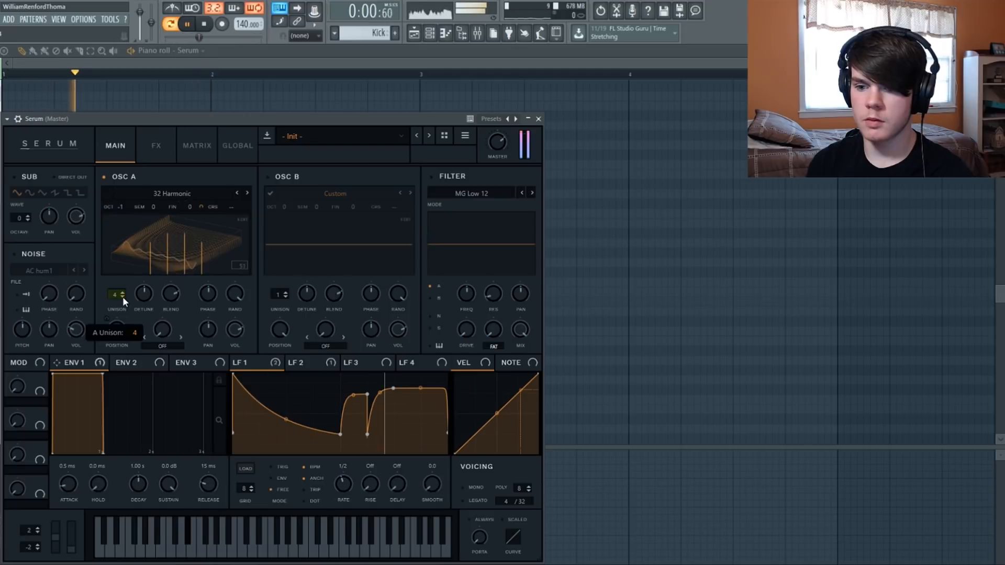
pyautogui.click(142, 152)
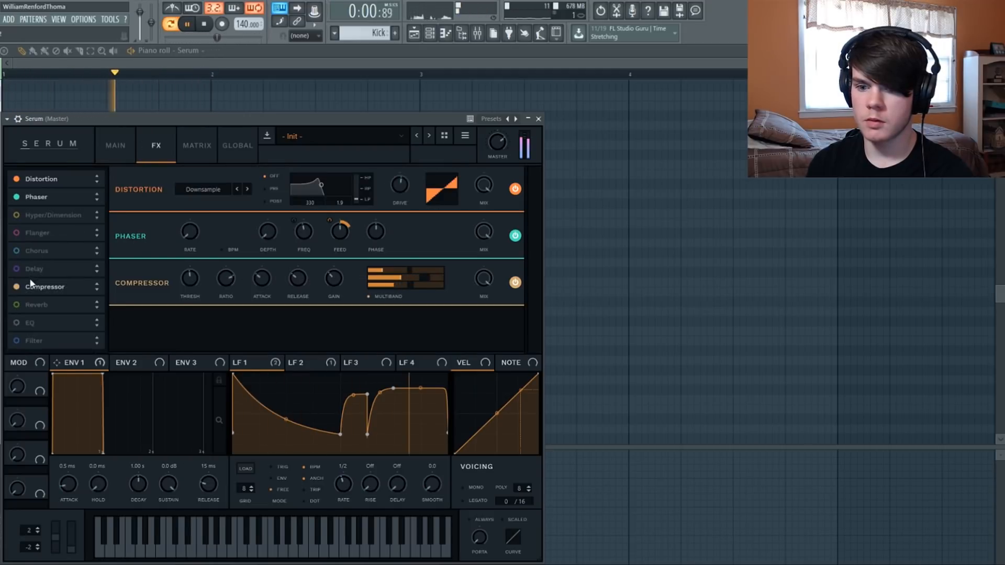
pyautogui.click(111, 149)
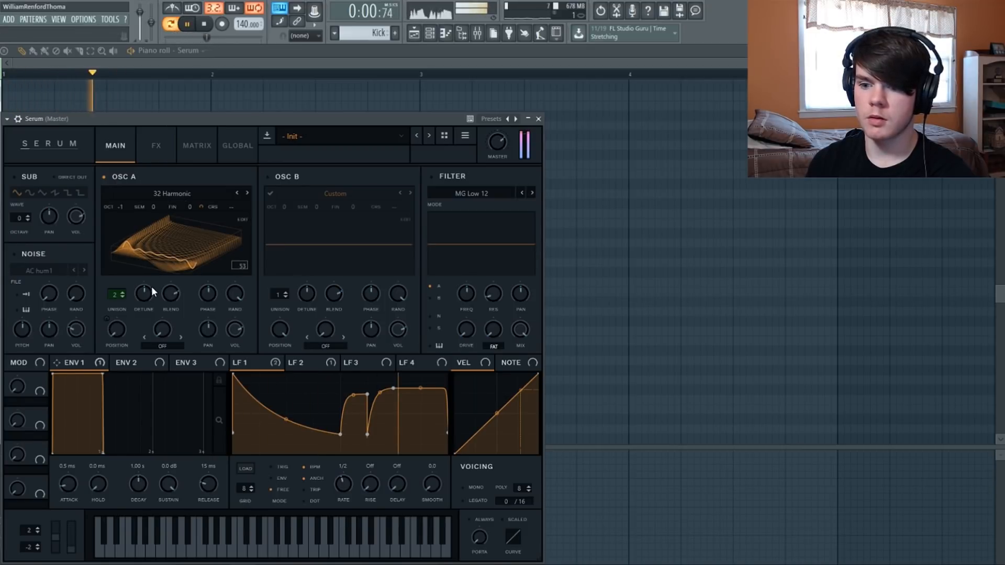
# Set oscillator A to 5 unison voices, lower its detune and blend, and compare the bass with the reference clip
pyautogui.click(122, 291)
pyautogui.moveTo(138, 298); pyautogui.dragTo(135, 323)
pyautogui.click(122, 292)
pyautogui.click(122, 292)
pyautogui.moveTo(137, 297); pyautogui.dragTo(176, 329)
pyautogui.click(171, 24)
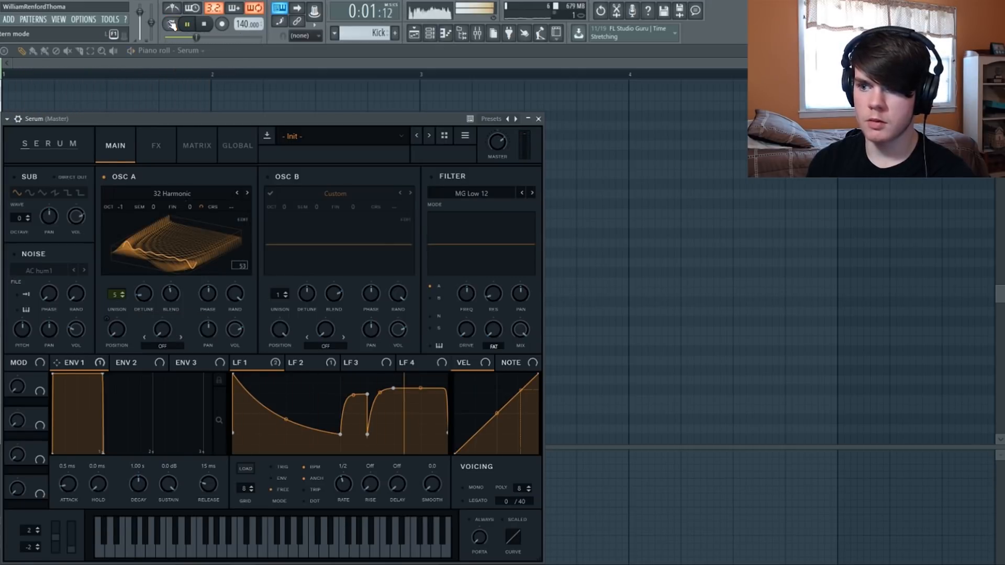
# Adjust the second group of three D#4 notes in the Serum piano roll and compare the pattern with the reference clip
pyautogui.click(171, 24)
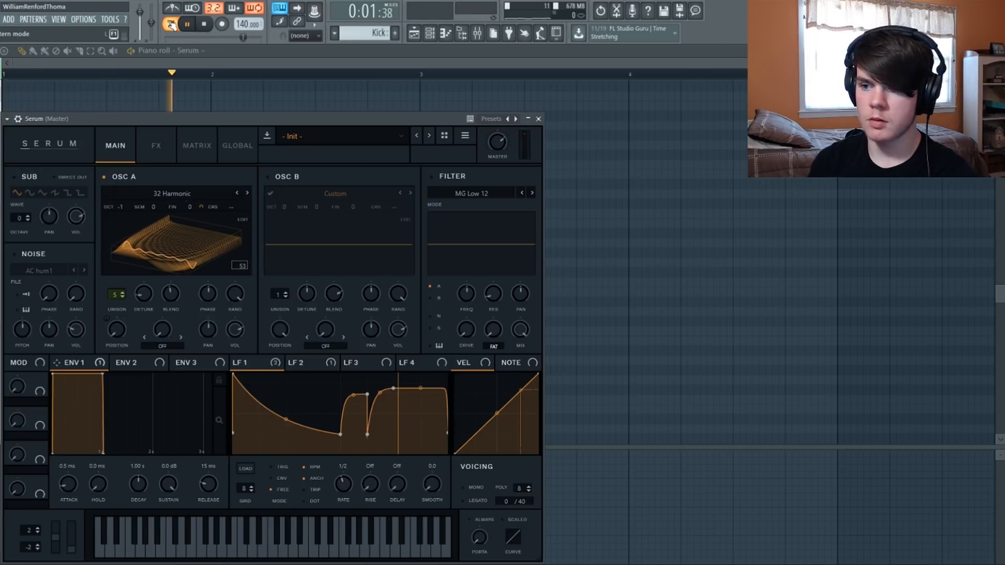
pyautogui.click(233, 74)
pyautogui.moveTo(186, 313); pyautogui.dragTo(123, 307)
pyautogui.click(173, 24)
pyautogui.click(173, 24)
# Reopen the Serum instrument and compare its bass pattern with the reference clip
pyautogui.click(429, 33)
pyautogui.press('space')
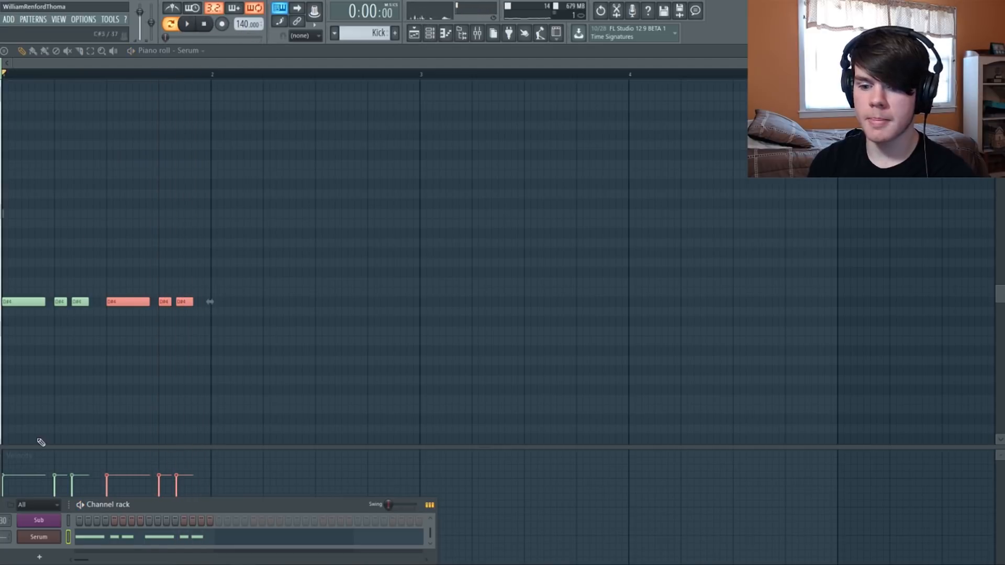
pyautogui.click(40, 536)
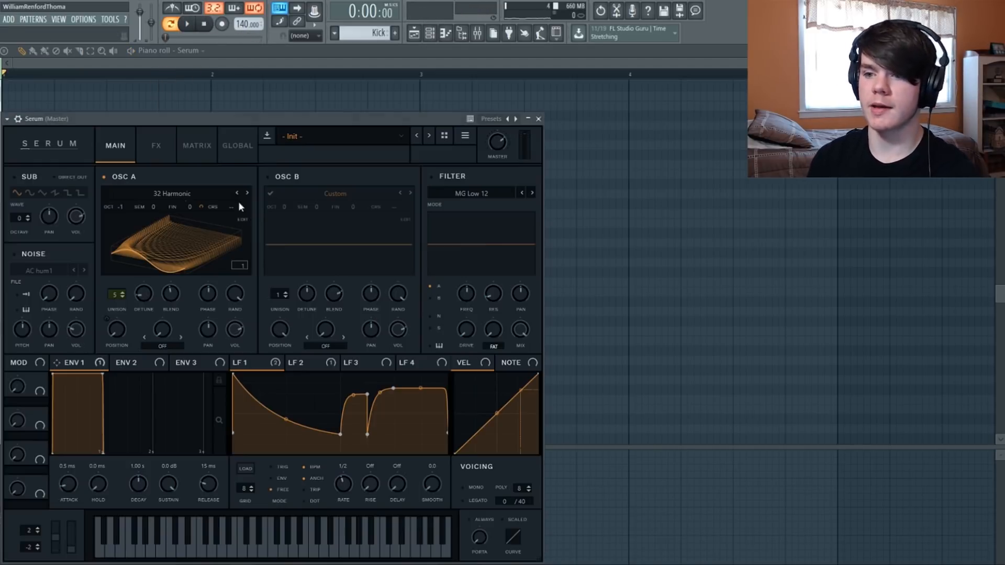
pyautogui.click(189, 25)
pyautogui.click(170, 24)
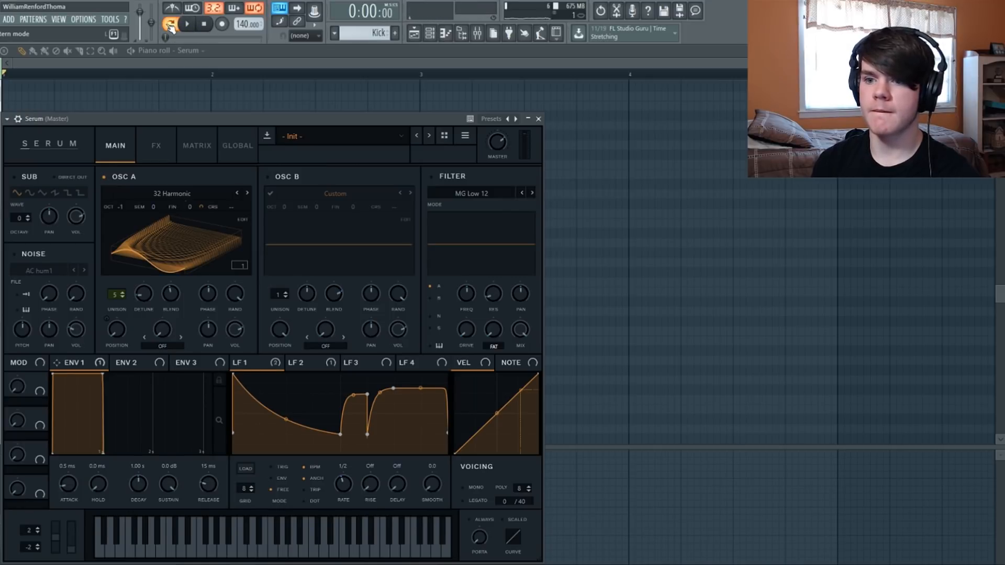
pyautogui.click(204, 25)
# Move the Compressor directly after the Phaser in Serum's effect order and enable Hyper/Dimension with the hyper mix at 36%
pyautogui.click(156, 141)
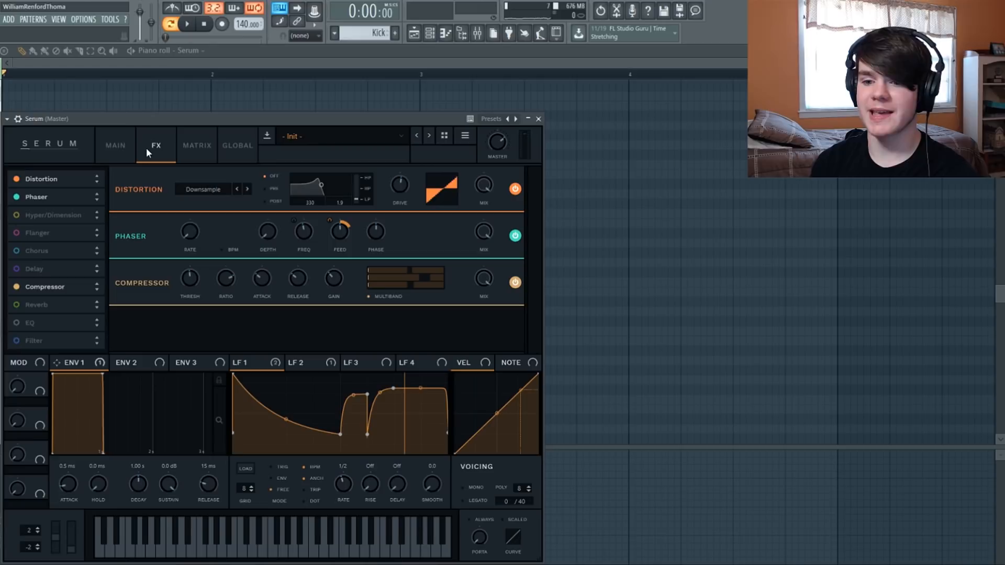
pyautogui.moveTo(45, 289); pyautogui.dragTo(48, 215)
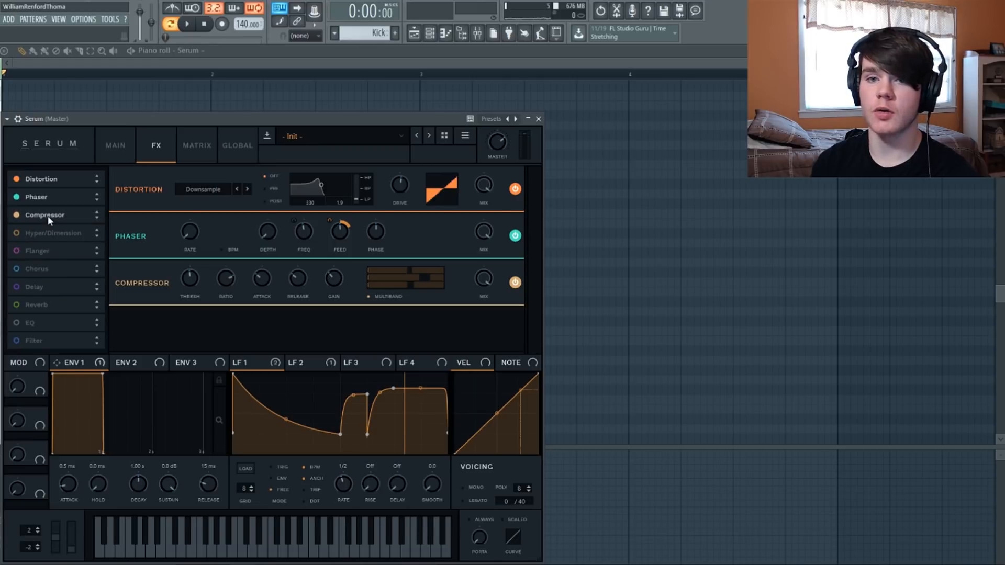
pyautogui.click(187, 24)
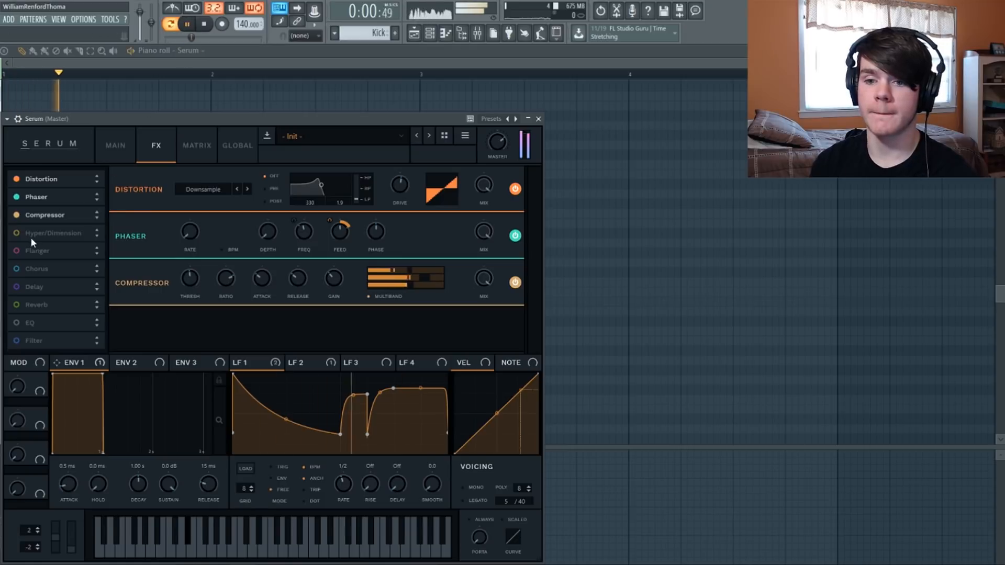
pyautogui.click(30, 234)
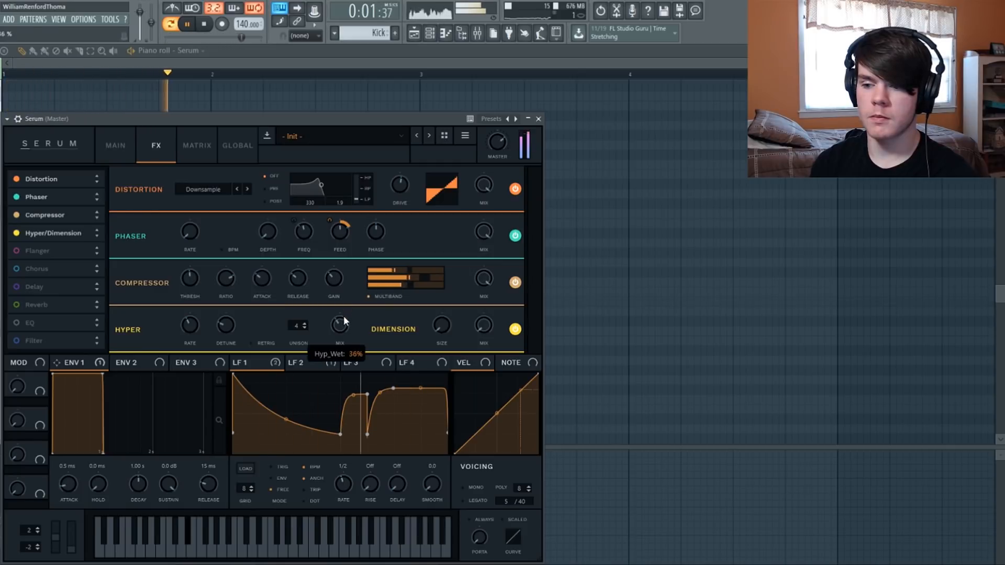
pyautogui.click(176, 25)
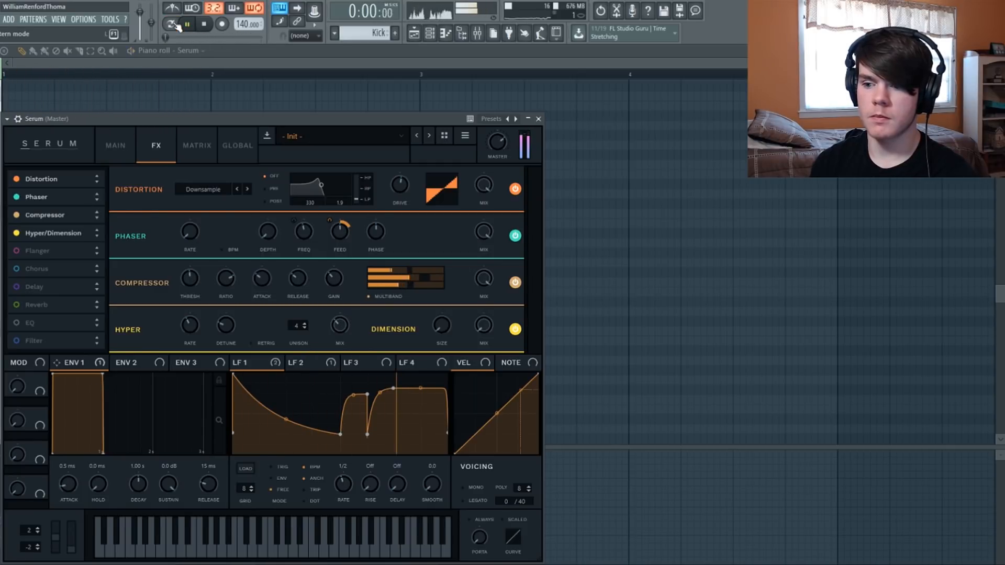
pyautogui.click(175, 26)
# Reduce oscillator A to 3 unison voices and compare the bass with the reference clip
pyautogui.click(115, 146)
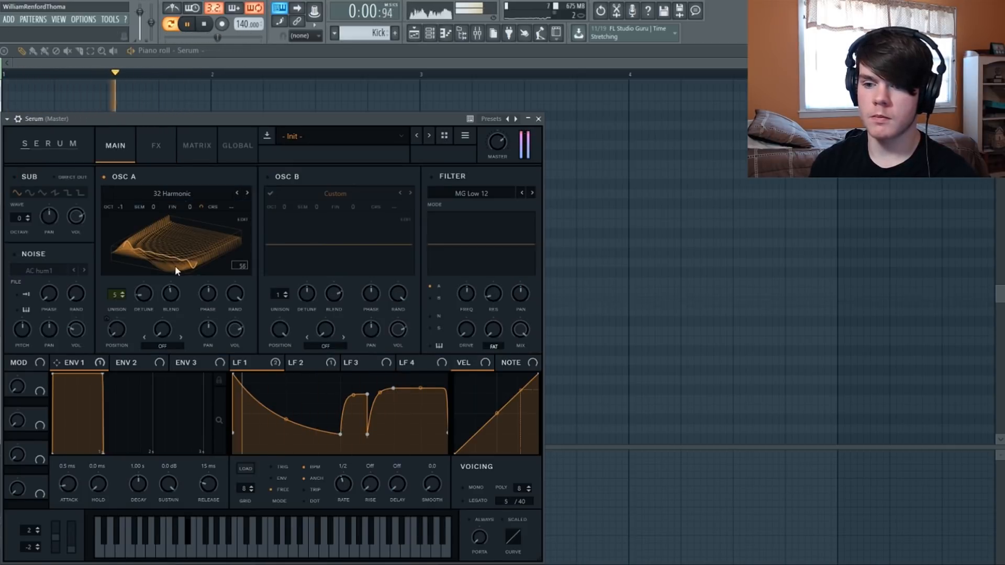
pyautogui.click(121, 295)
pyautogui.click(121, 296)
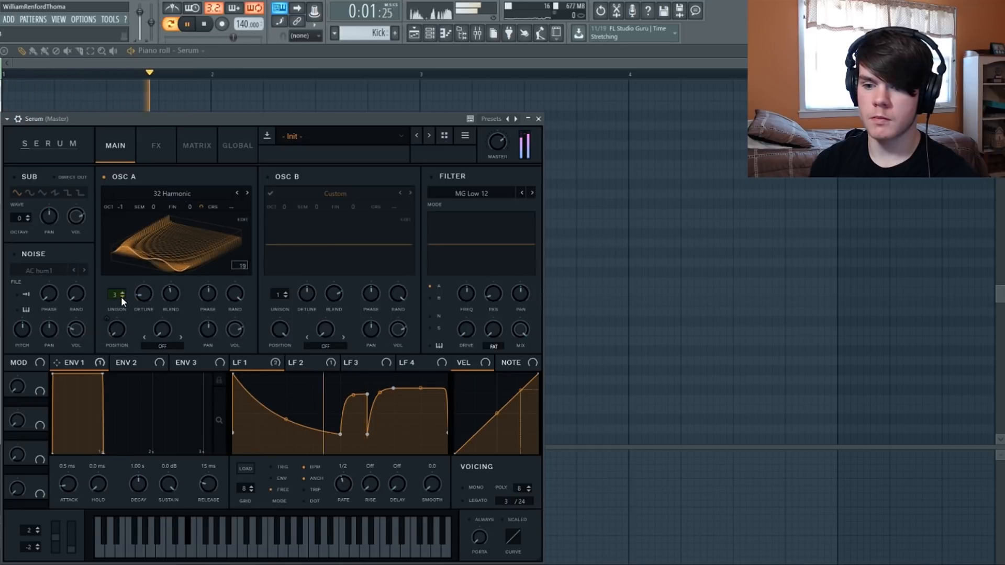
pyautogui.click(172, 25)
pyautogui.click(172, 26)
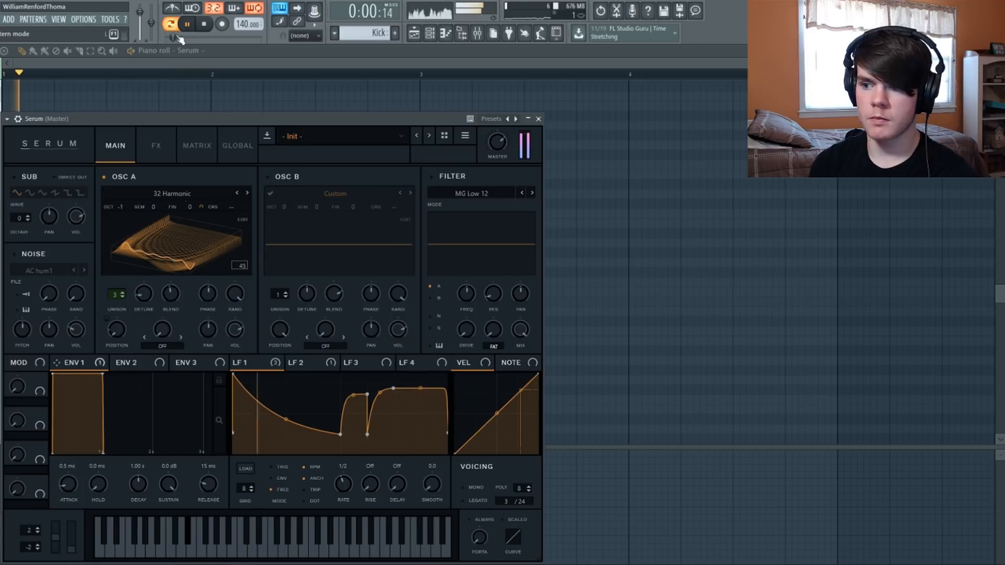
pyautogui.press('space')
# Route Serum to mixer insert 10 and inspect the playing bass in Fruity parametric EQ 2
pyautogui.click(15, 117)
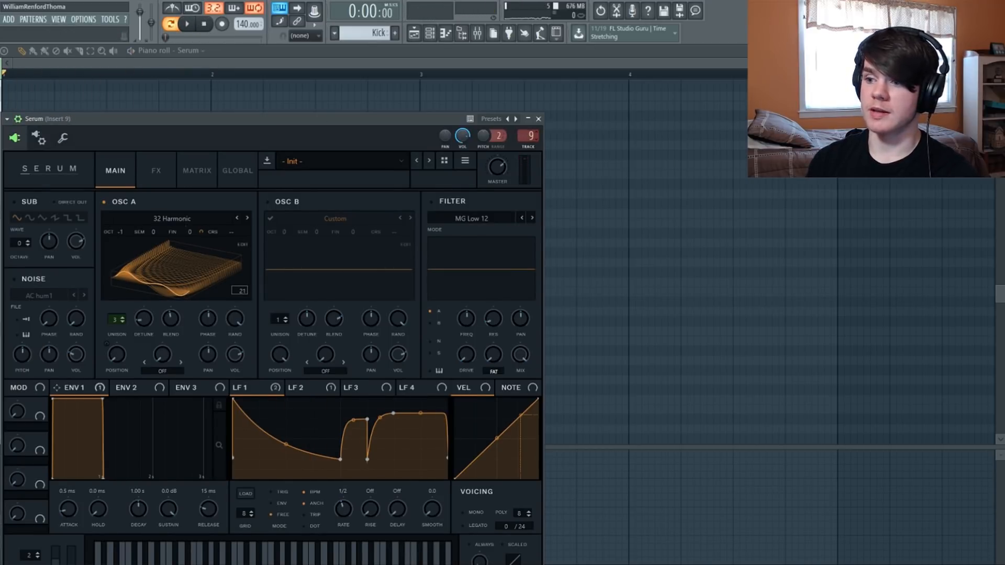
pyautogui.click(492, 39)
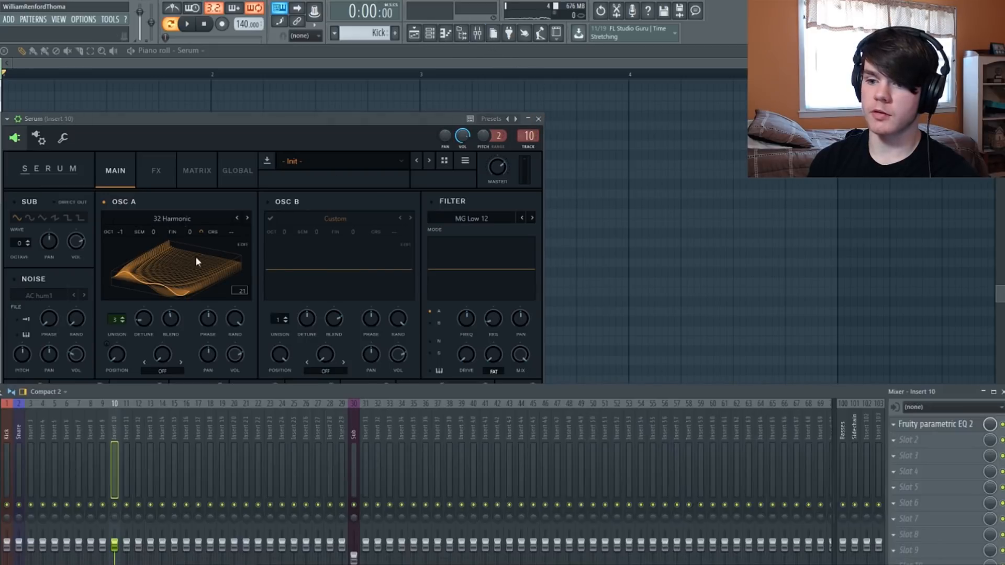
pyautogui.click(920, 425)
pyautogui.press('space')
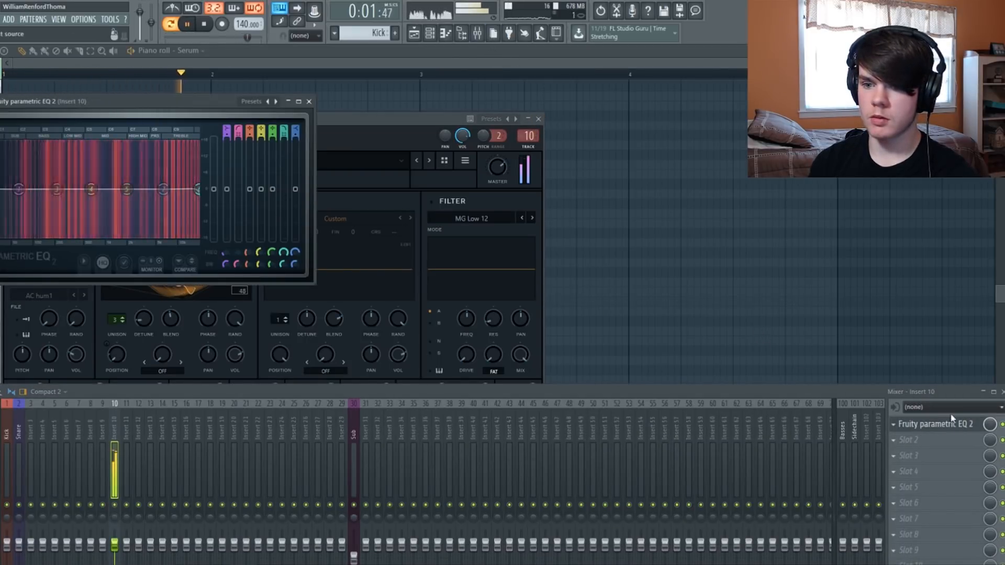
pyautogui.press('space')
# Move Fruity parametric EQ 2 to slot 4 of insert 10, load Fruity Vocoder and Vocodex above it, and audition Vocodex
pyautogui.moveTo(942, 431); pyautogui.dragTo(942, 473)
pyautogui.click(919, 425)
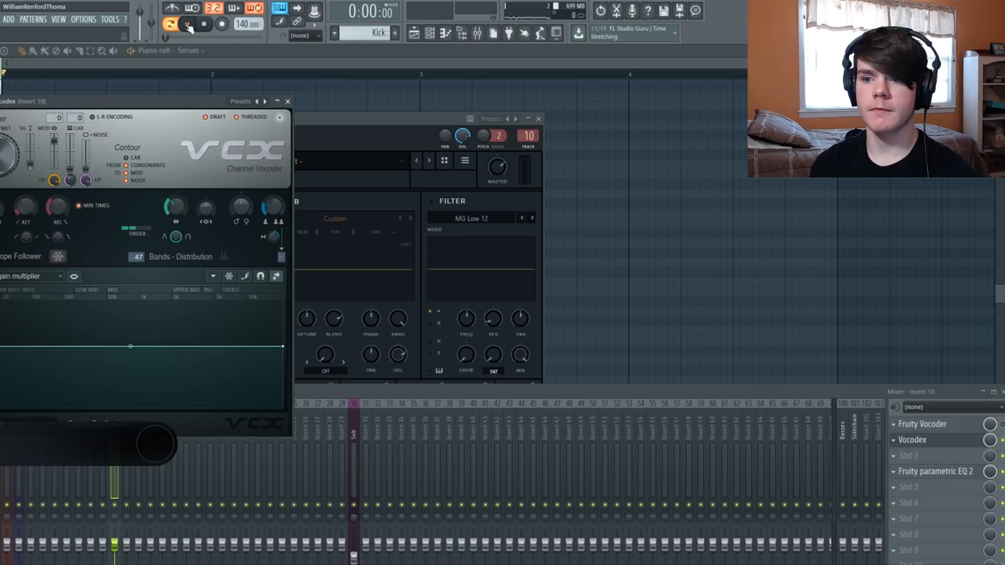
pyautogui.press('space')
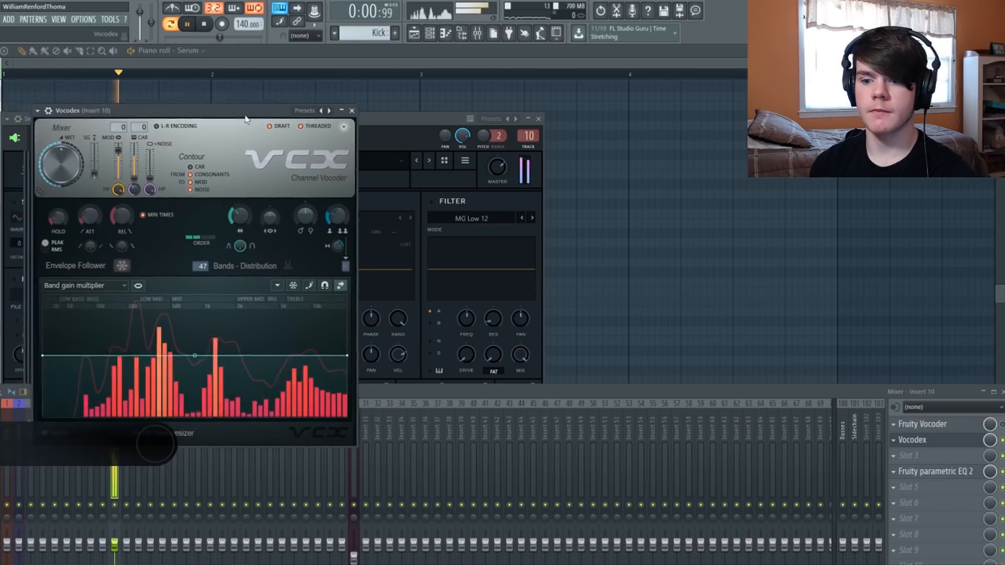
pyautogui.moveTo(246, 119); pyautogui.dragTo(375, 125)
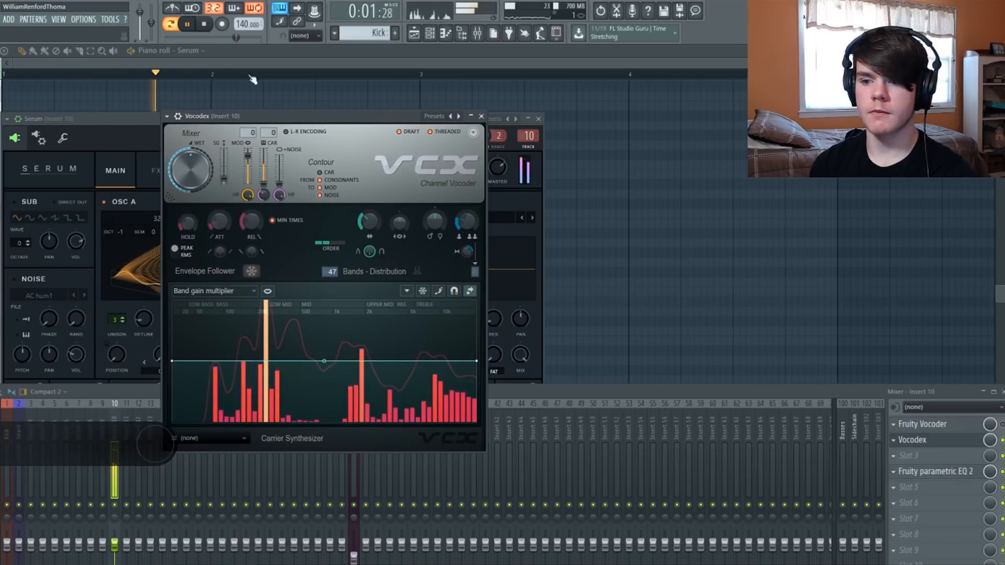
pyautogui.click(205, 24)
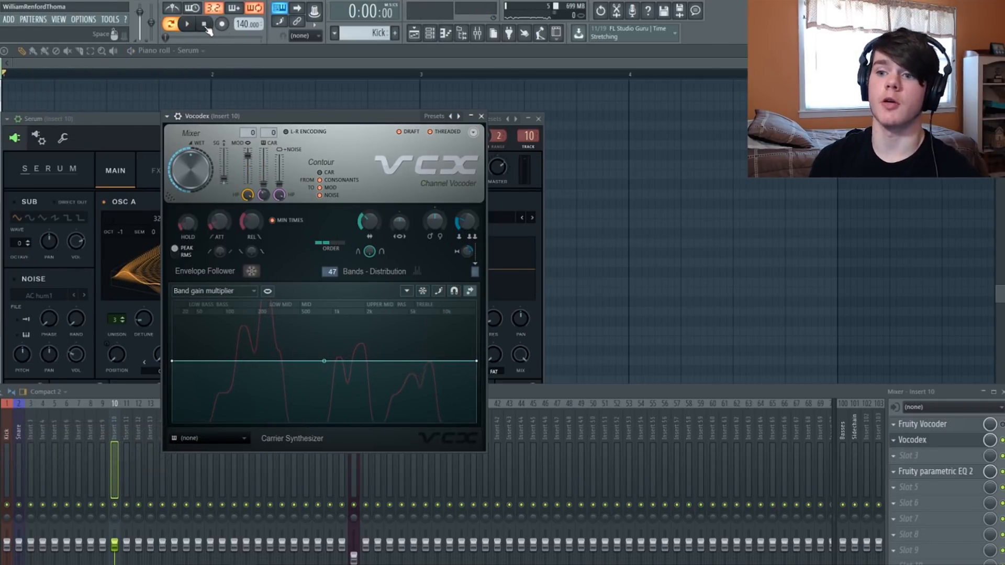
# Raise Vocodex's SG level, widen its bands, set 32 bands and draw a dip around 200 Hz in the band gain multiplier
pyautogui.press('space')
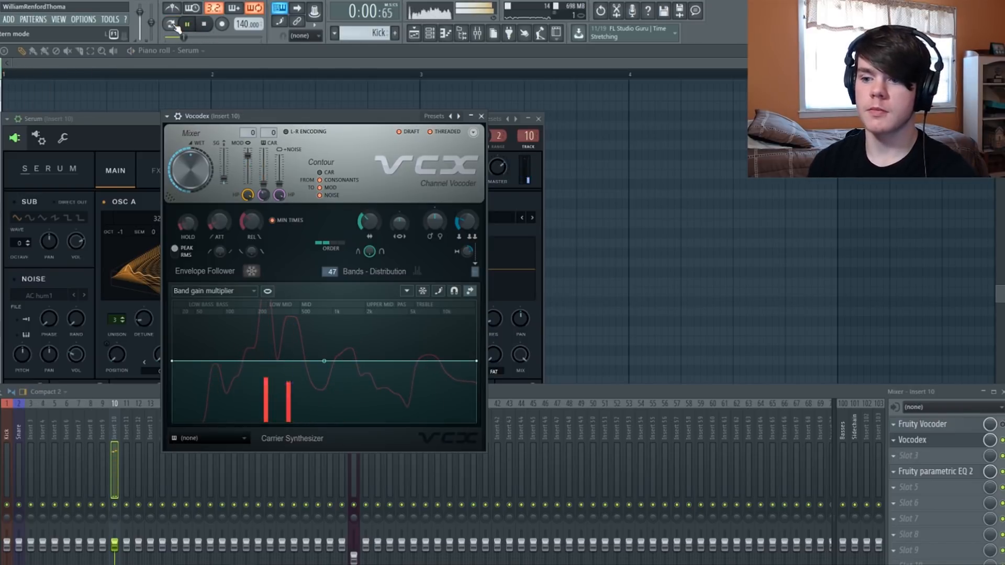
pyautogui.click(174, 25)
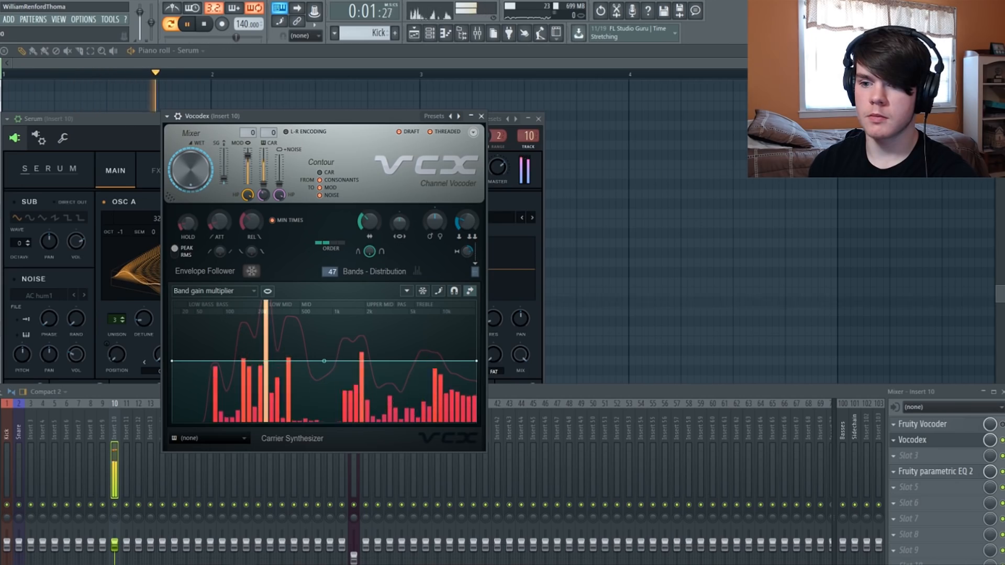
pyautogui.moveTo(190, 169); pyautogui.dragTo(190, 126)
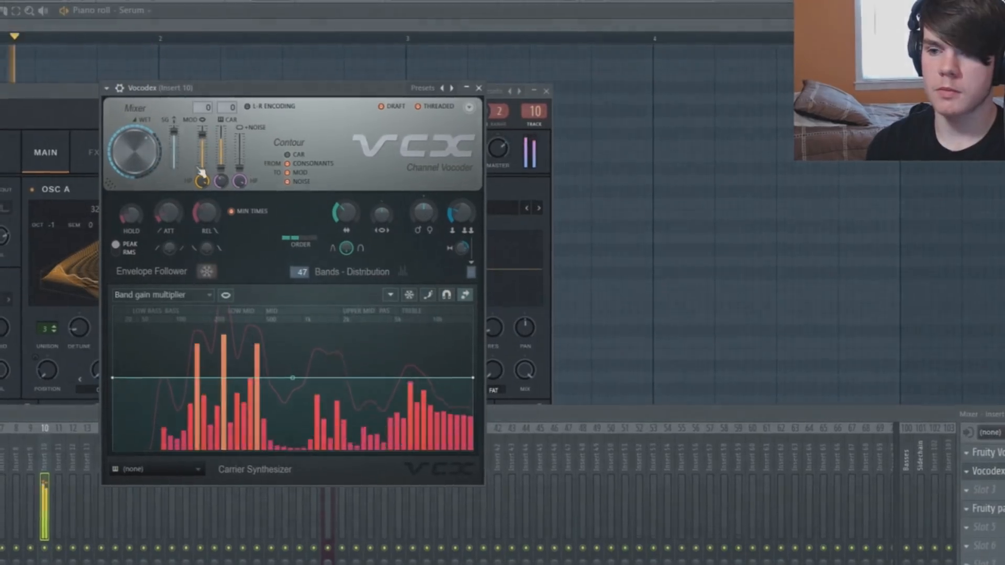
pyautogui.rightClick(266, 399)
pyautogui.moveTo(219, 380); pyautogui.dragTo(220, 361)
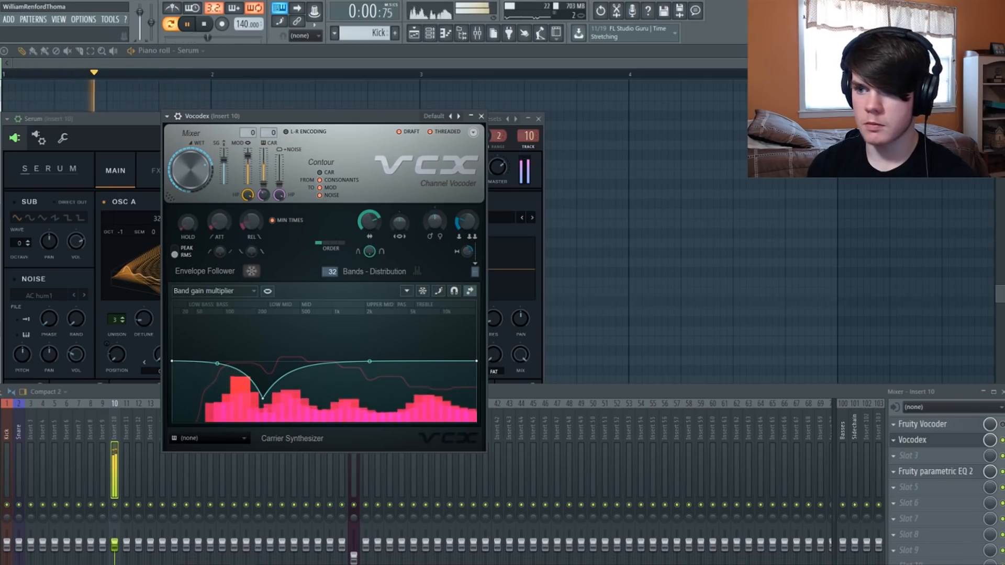
# Compare the vocoded bass with the reference clip and reduce oscillator A to 1 unison voice
pyautogui.click(171, 22)
pyautogui.click(134, 118)
pyautogui.click(122, 322)
pyautogui.click(122, 321)
# Set the envelope 1 modulation of the phaser feedback to 31 and audition the bass
pyautogui.click(147, 168)
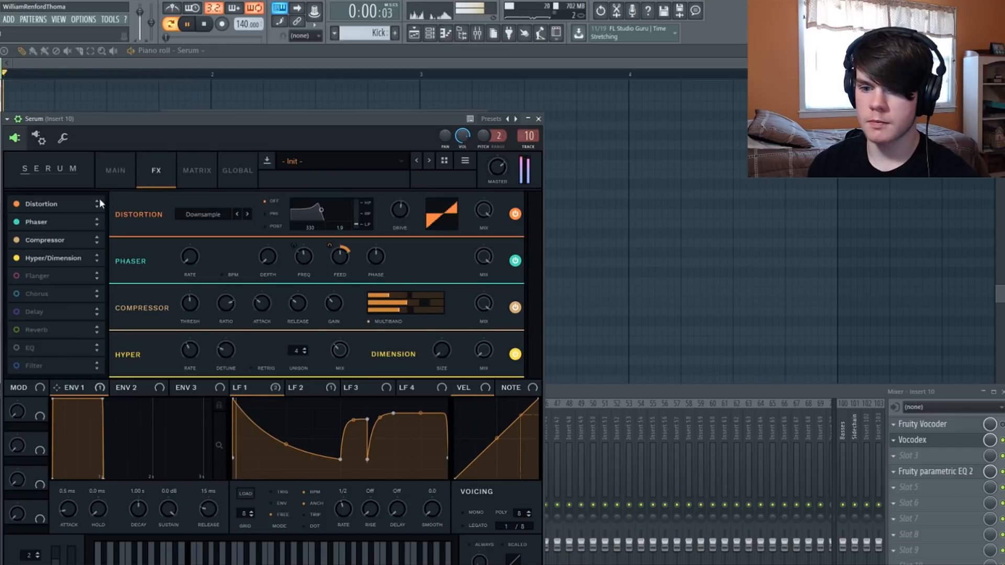
pyautogui.moveTo(331, 245)
pyautogui.mouseDown()
pyautogui.moveTo(331, 231)
pyautogui.moveTo(331, 241)
pyautogui.mouseUp()
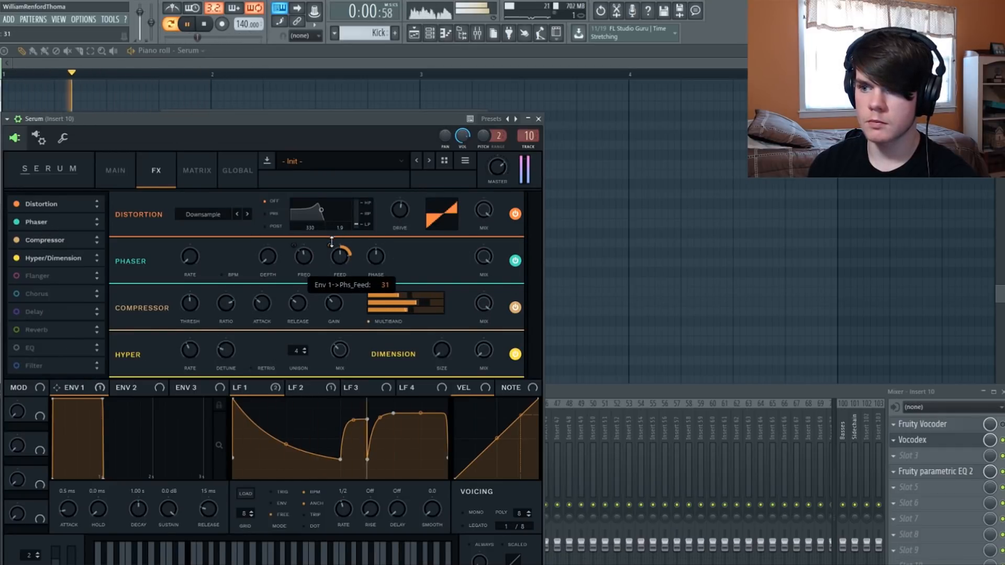
pyautogui.click(171, 24)
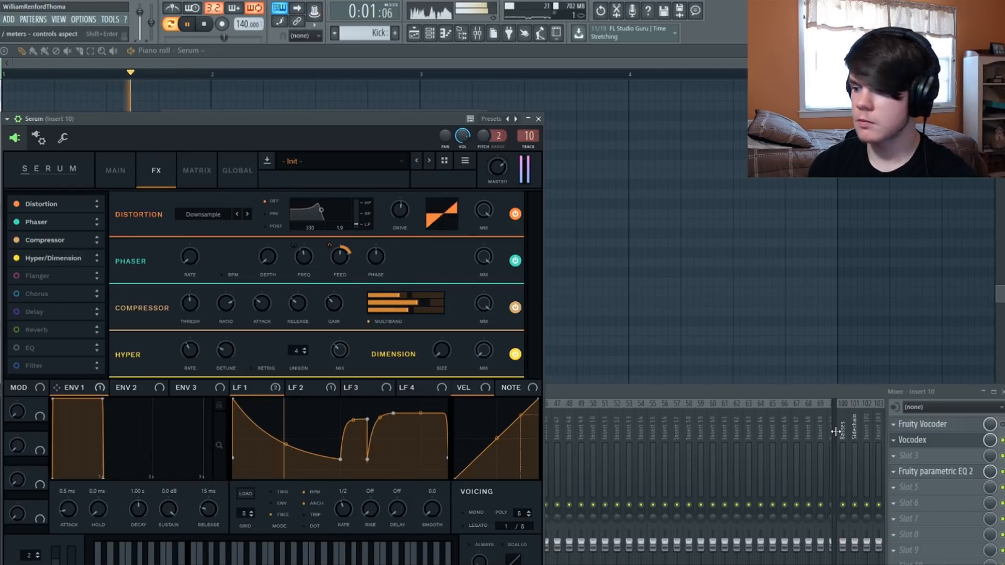
pyautogui.click(119, 167)
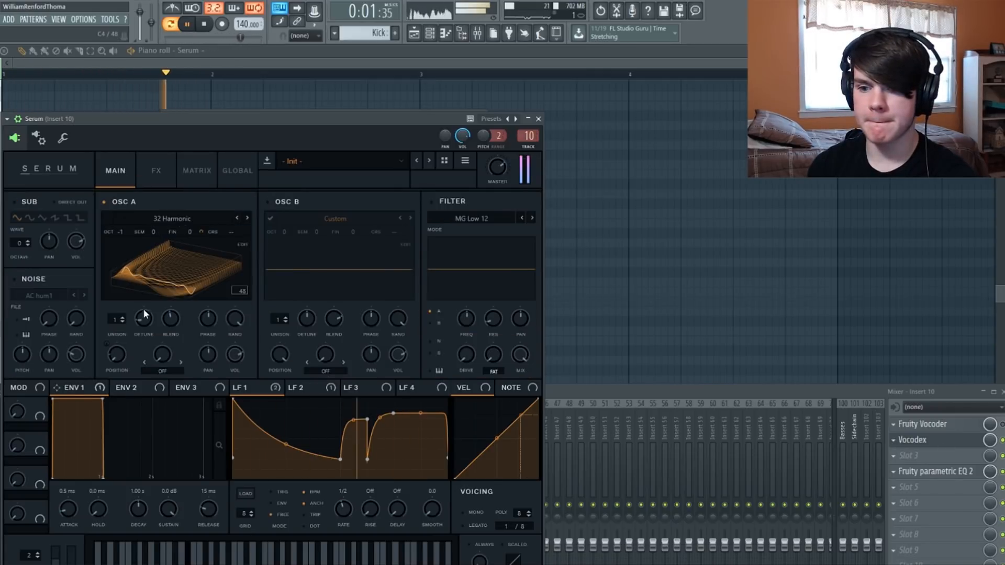
pyautogui.press('space')
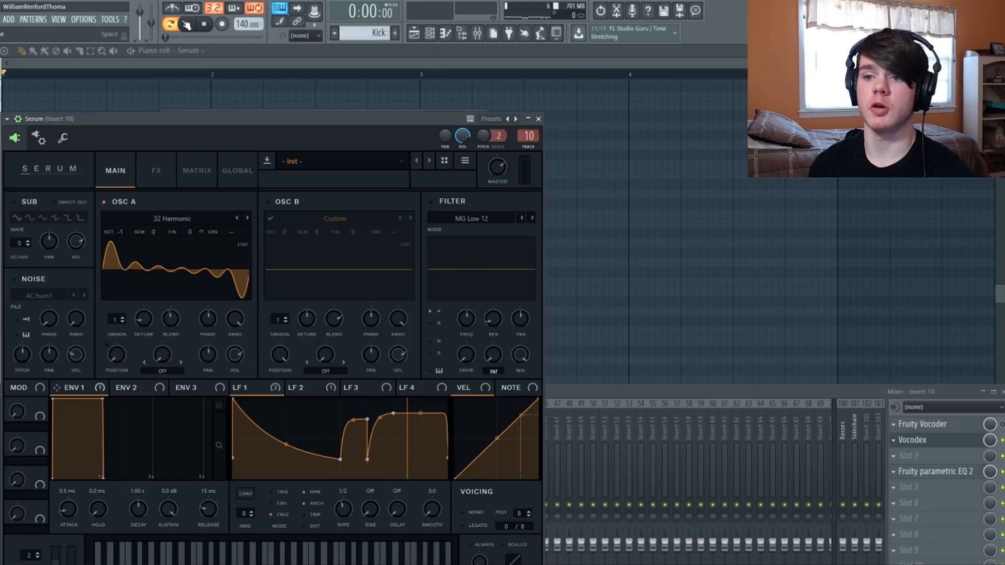
# Set oscillator A's warp mode to Bend +/-, try different warp amounts and compare the bass with the reference clip
pyautogui.press('space')
pyautogui.click(162, 370)
pyautogui.click(173, 177)
pyautogui.moveTo(163, 355); pyautogui.dragTo(167, 308)
pyautogui.click(202, 24)
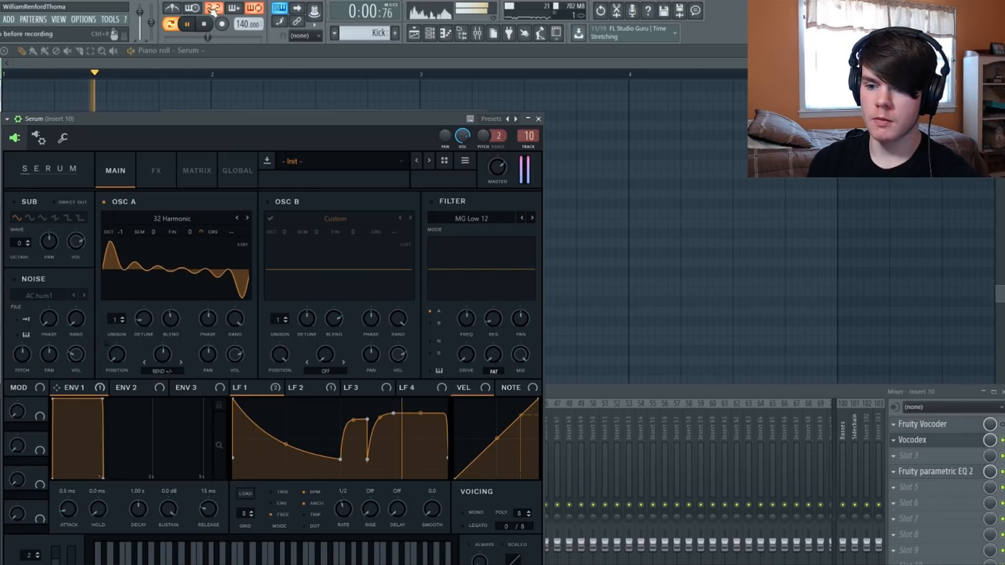
pyautogui.click(202, 24)
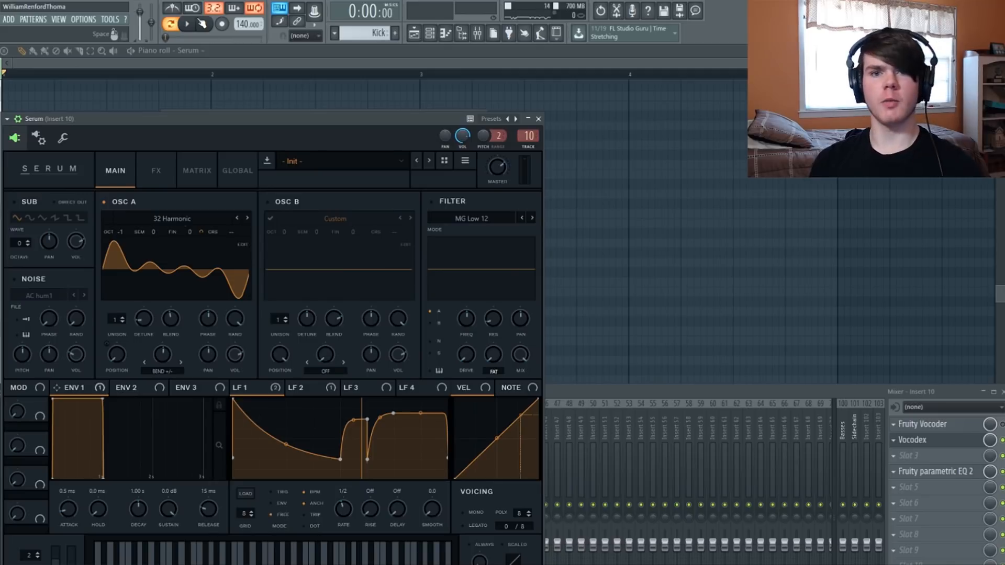
pyautogui.click(188, 26)
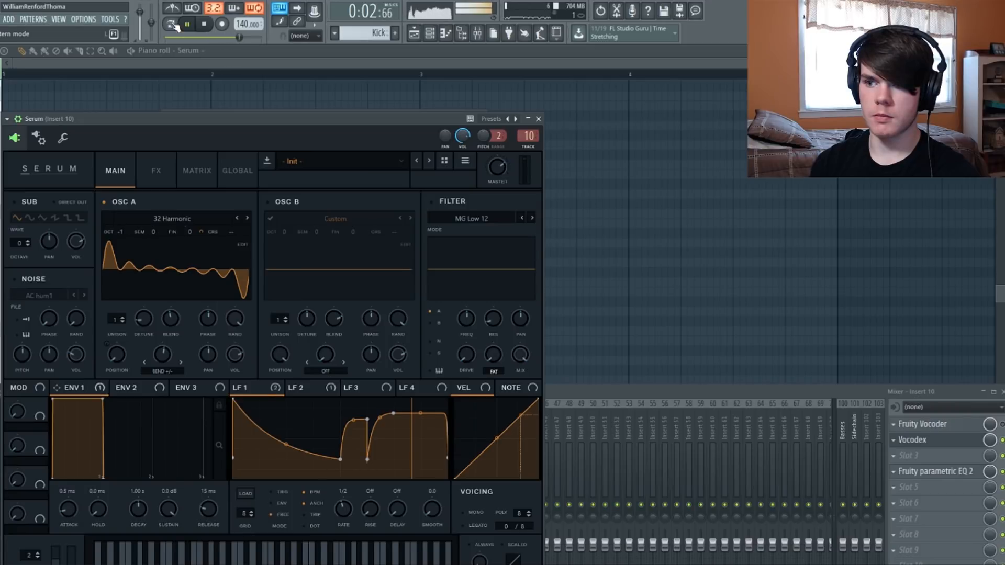
pyautogui.click(203, 24)
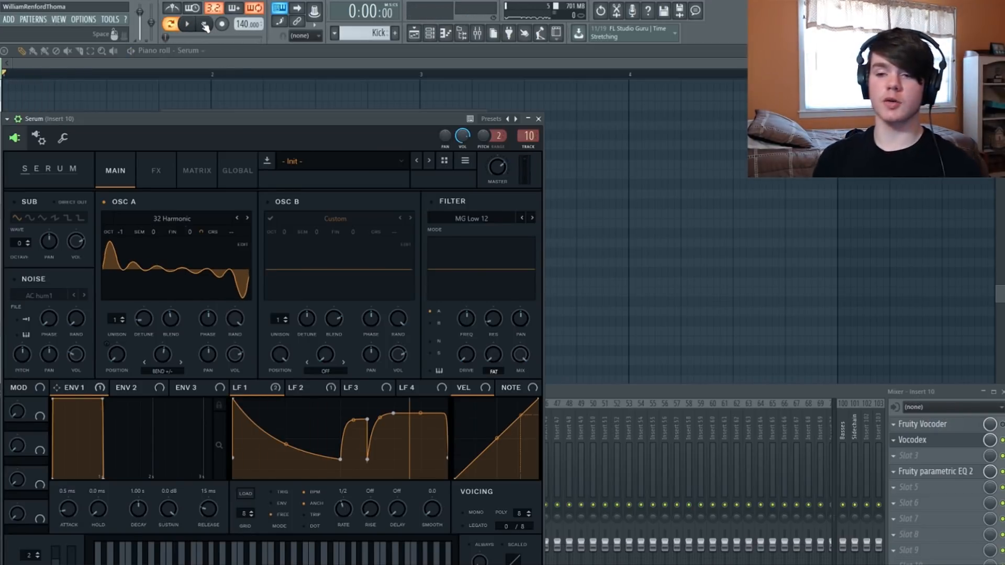
# Try Serum's Delay effect with very short 1/64 and 1/32 times on the bass, and switch it off again
pyautogui.click(187, 24)
pyautogui.click(156, 170)
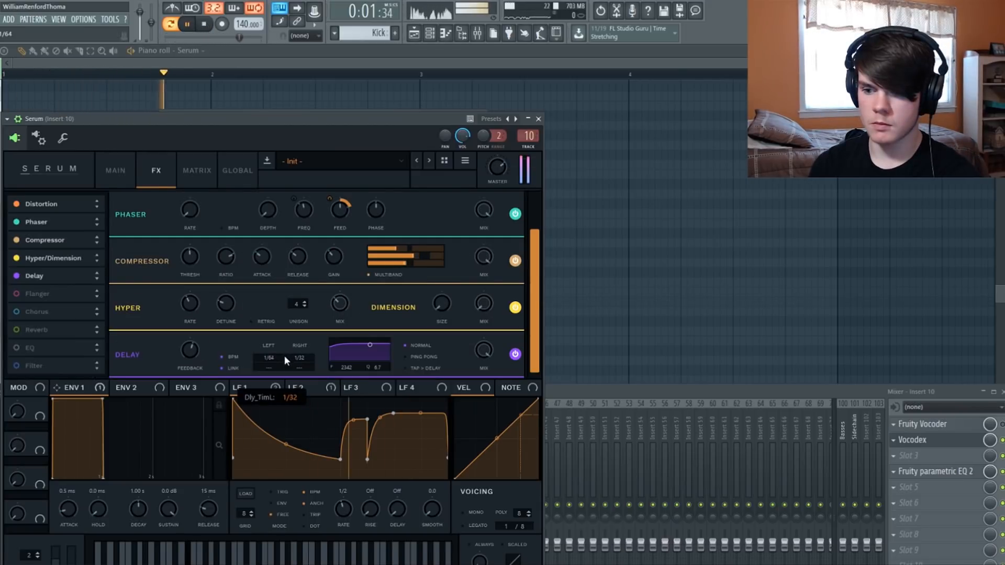
pyautogui.click(21, 275)
pyautogui.click(205, 25)
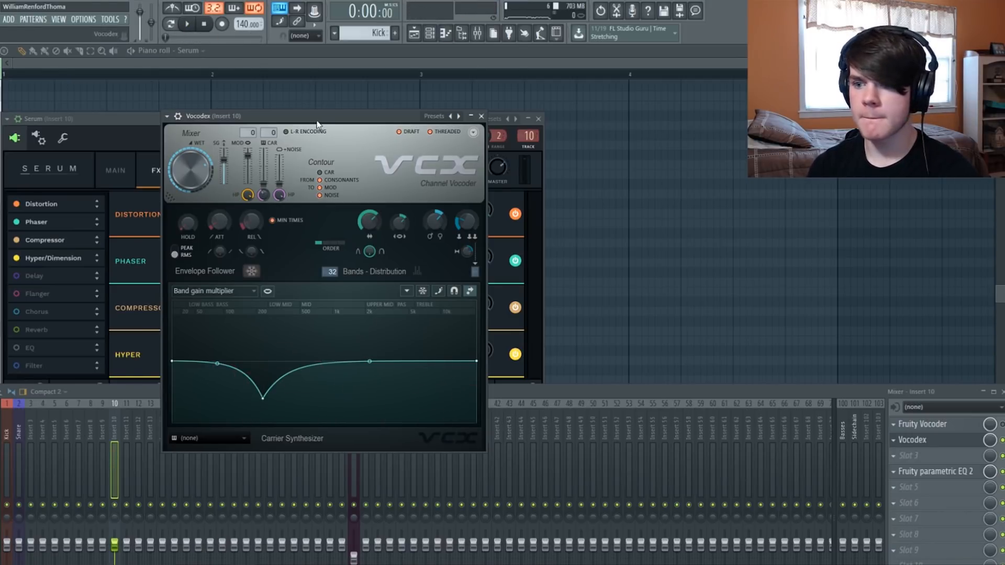
# Play the bass, move Fruity parametric EQ 2 up to slot 3 of mixer Insert 10 and open it
pyautogui.press('space')
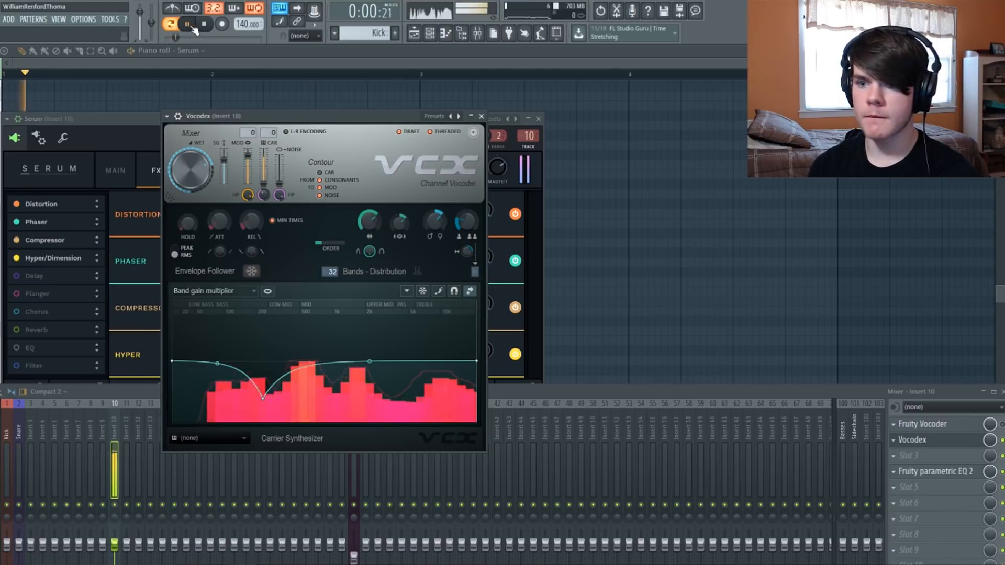
pyautogui.click(909, 441)
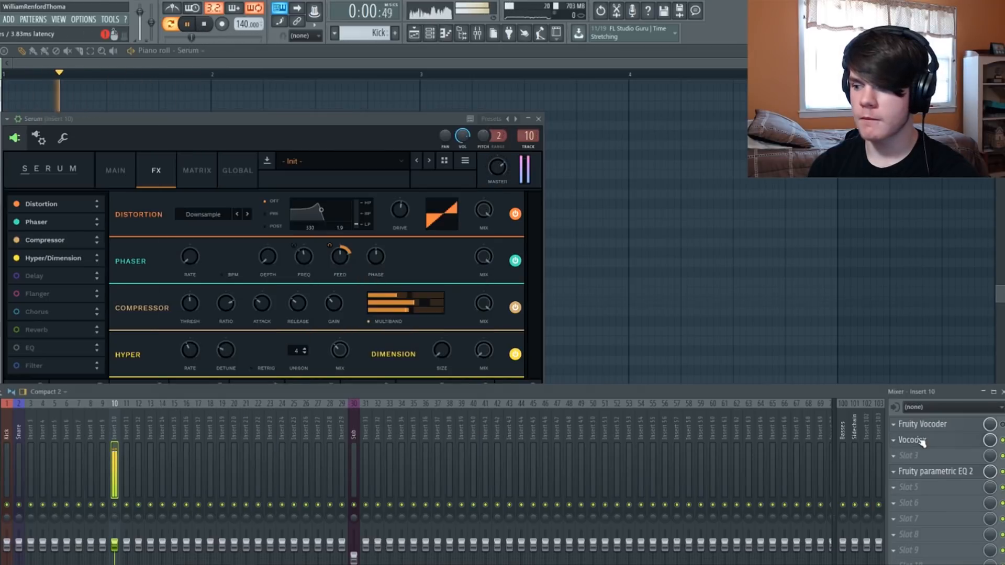
pyautogui.moveTo(938, 471); pyautogui.dragTo(933, 459)
pyautogui.click(935, 456)
pyautogui.moveTo(174, 95); pyautogui.dragTo(347, 167)
# Shape the bass EQ with a shallow band 5 cut around 369 Hz, a raised low cut, a slight treble boost and a high cut
pyautogui.moveTo(323, 261); pyautogui.dragTo(271, 261)
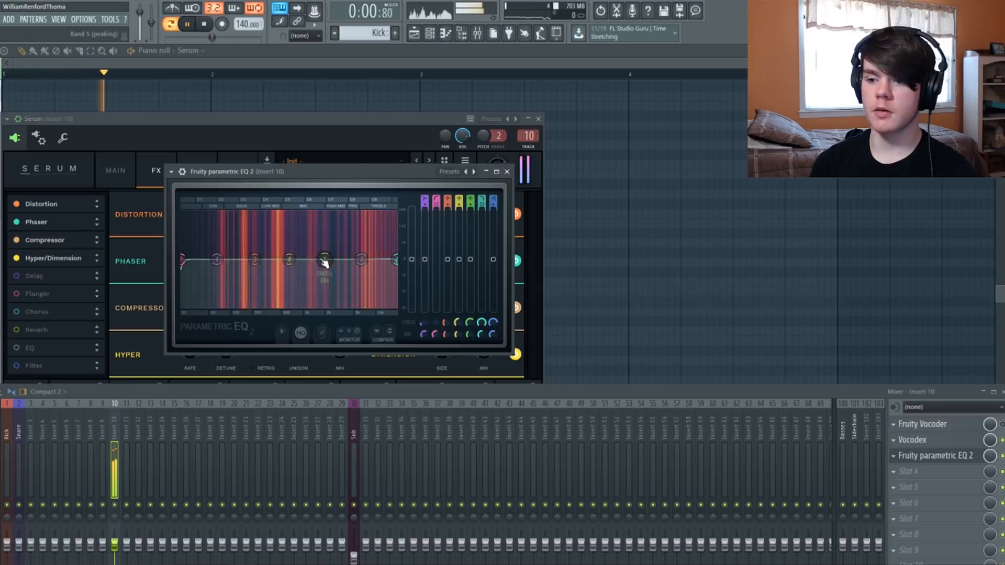
pyautogui.moveTo(392, 257); pyautogui.dragTo(394, 272)
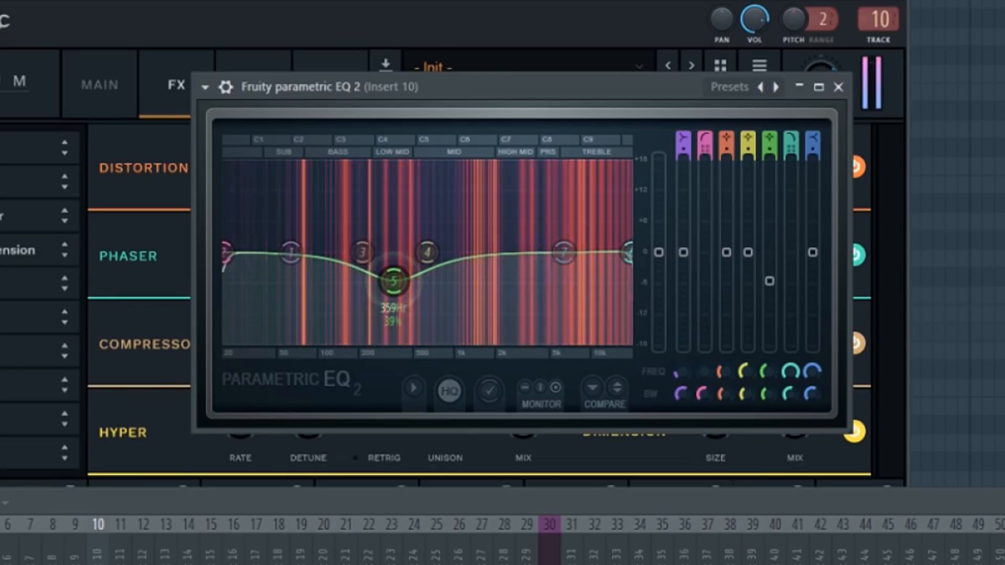
pyautogui.moveTo(225, 253); pyautogui.dragTo(318, 257)
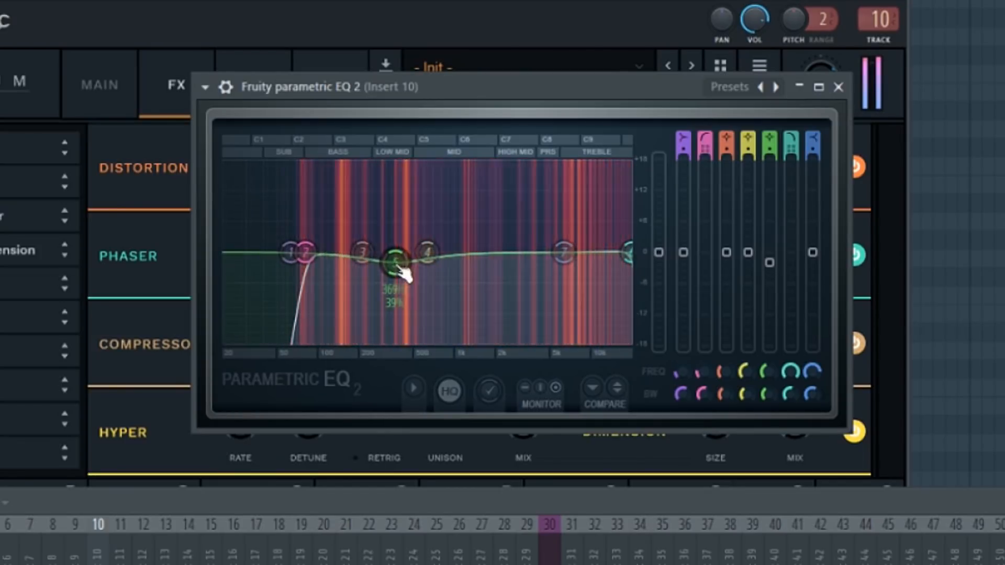
pyautogui.moveTo(427, 252); pyautogui.dragTo(597, 233)
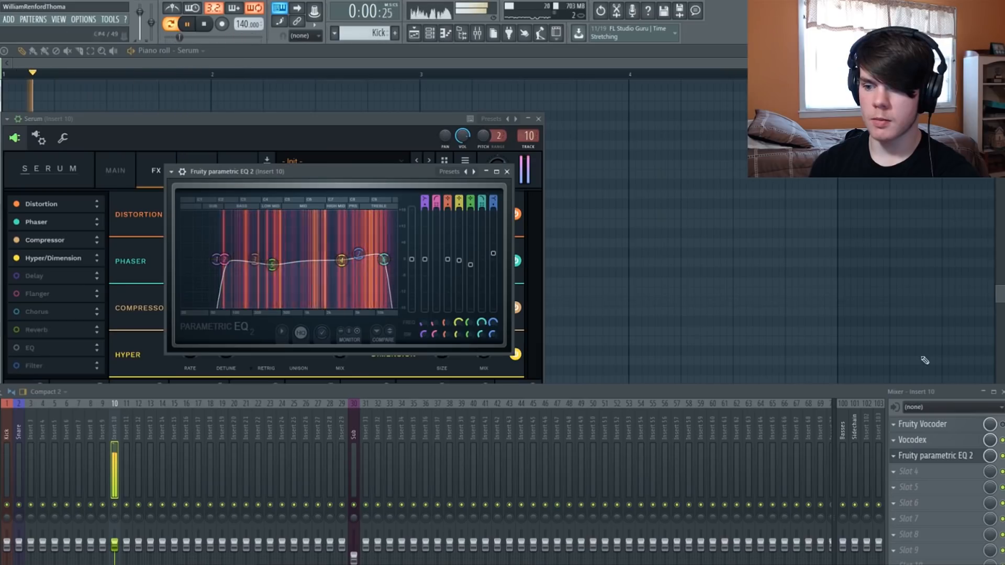
# Open Vocodex and compare the equalized bass with the reference clip
pyautogui.click(920, 439)
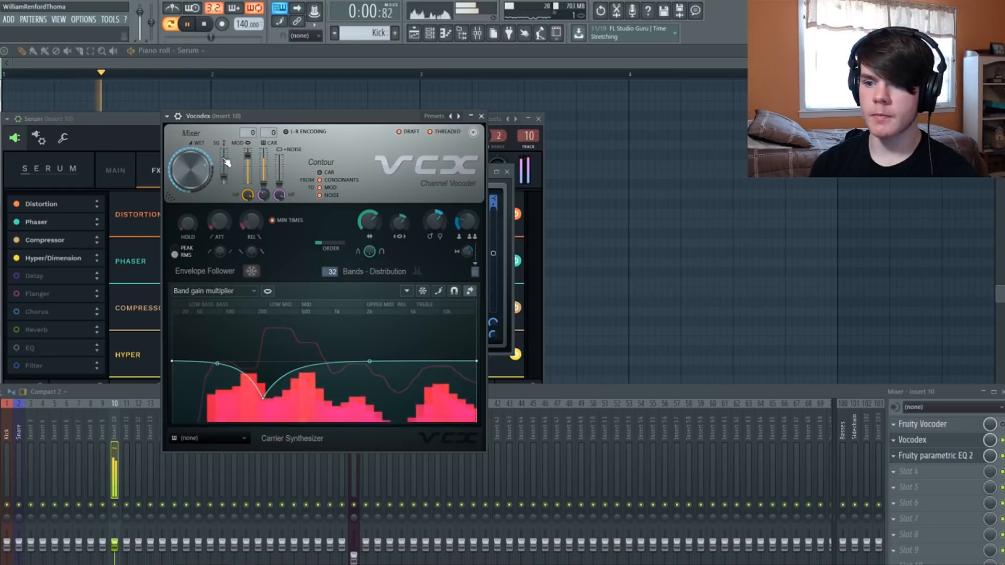
pyautogui.click(173, 25)
pyautogui.click(173, 25)
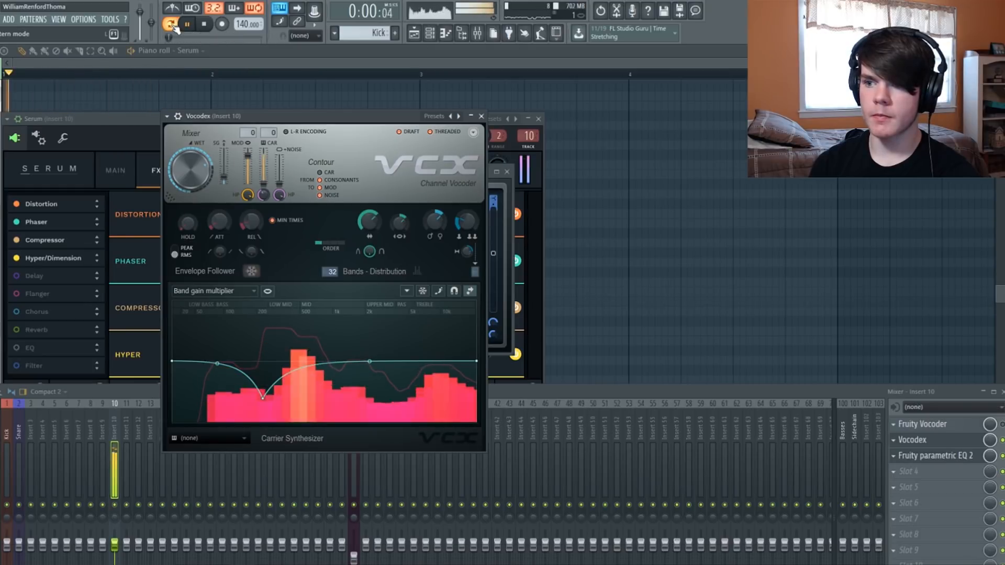
# Add Effector to slot 4 of Insert 10, choose its Delay effect and adjust the X/Y position while the bass plays
pyautogui.click(920, 473)
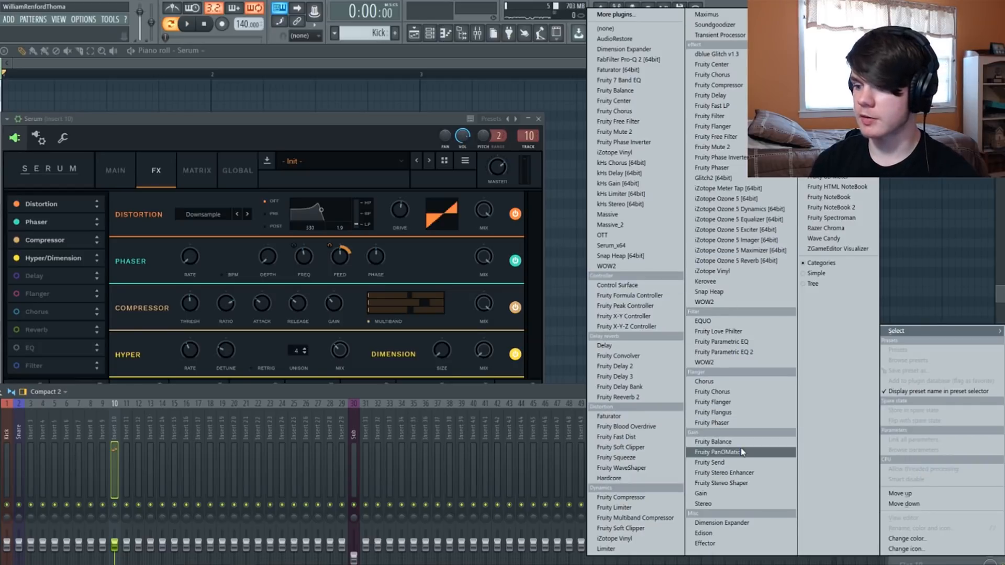
pyautogui.click(737, 544)
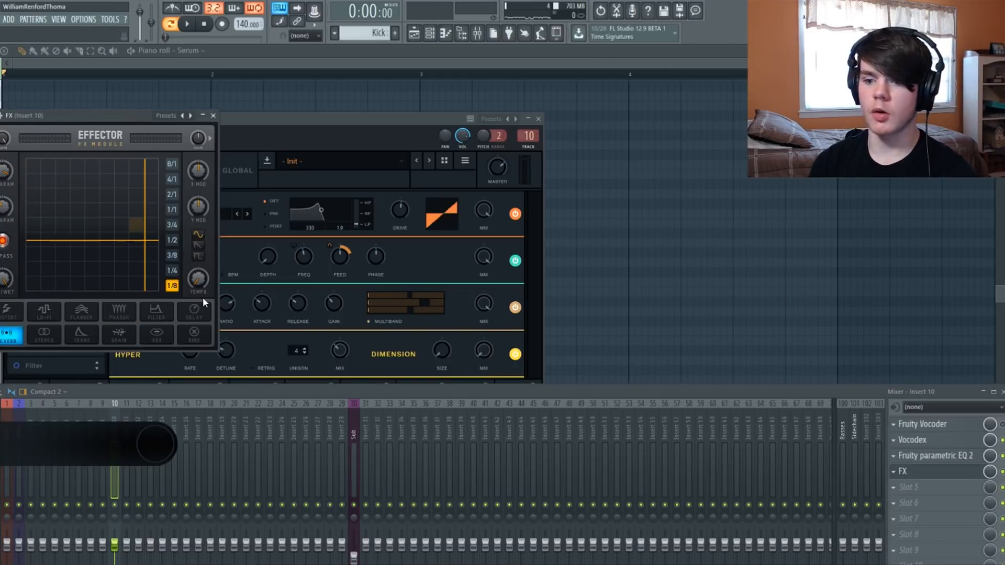
pyautogui.click(180, 313)
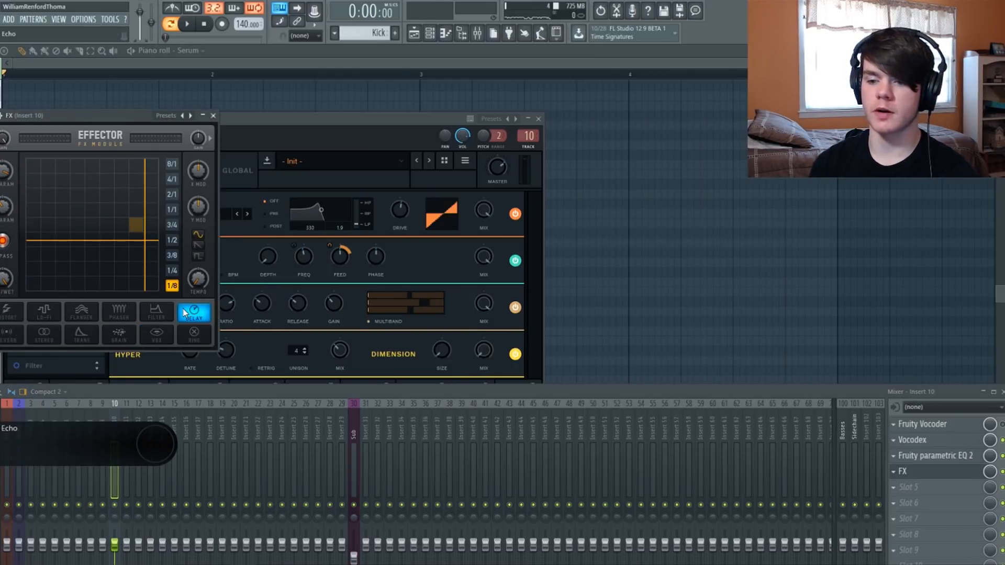
pyautogui.press('space')
pyautogui.moveTo(146, 266); pyautogui.dragTo(114, 197)
# Set Serum's envelope 1 attack to 31 ms and release to 70 ms
pyautogui.click(260, 117)
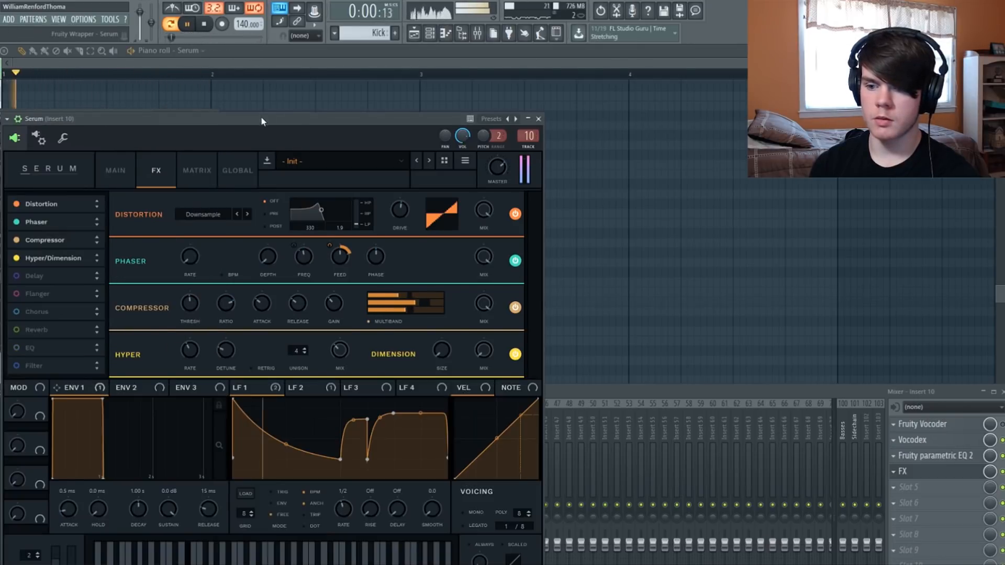
pyautogui.scroll(5, 68, 486)
pyautogui.scroll(-3, 68, 489)
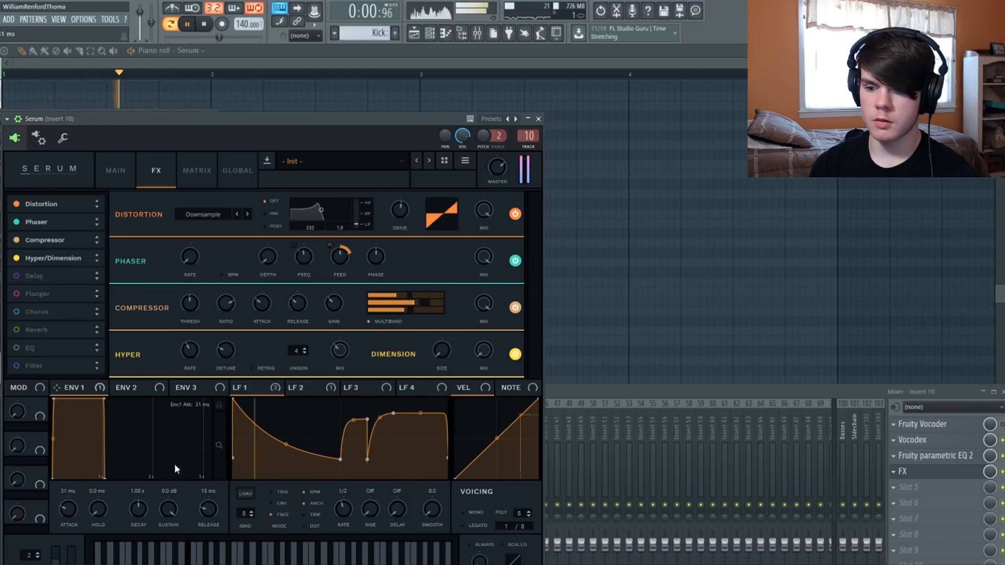
pyautogui.moveTo(211, 498)
pyautogui.mouseDown()
pyautogui.moveTo(213, 484)
pyautogui.moveTo(211, 498)
pyautogui.mouseUp()
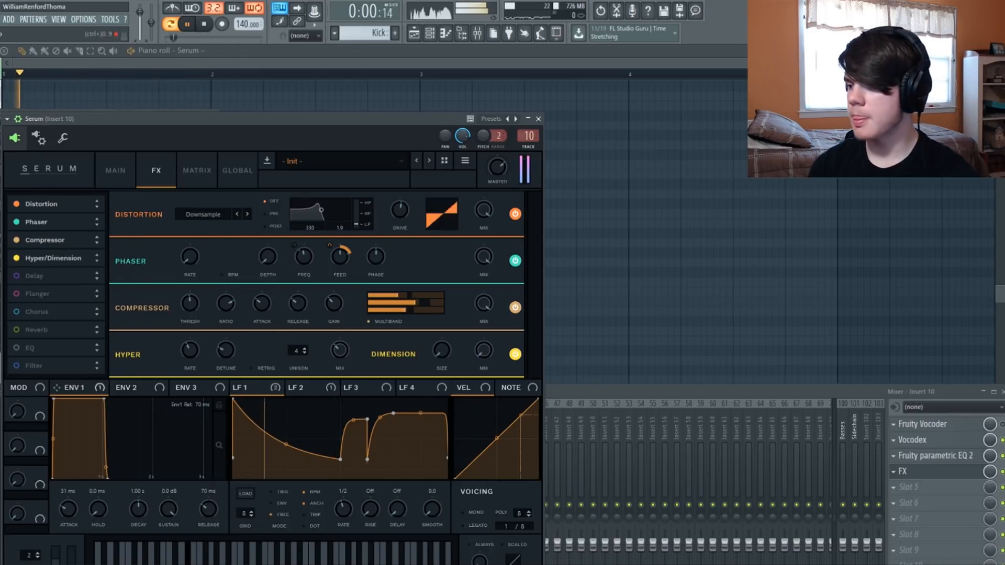
# Toggle the Effector slot on Insert 10 and compare the bass with the reference clip
pyautogui.click(1002, 471)
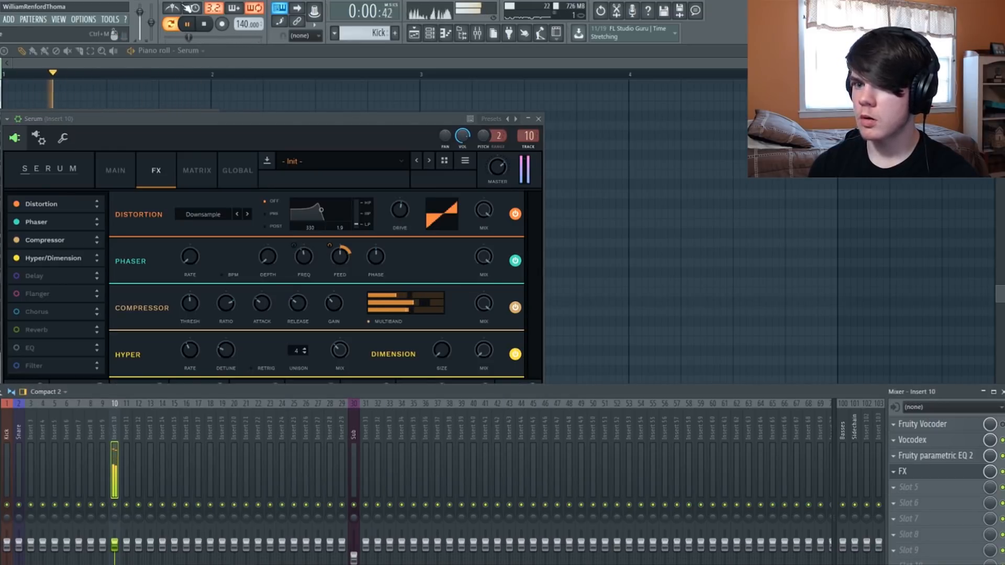
pyautogui.click(177, 29)
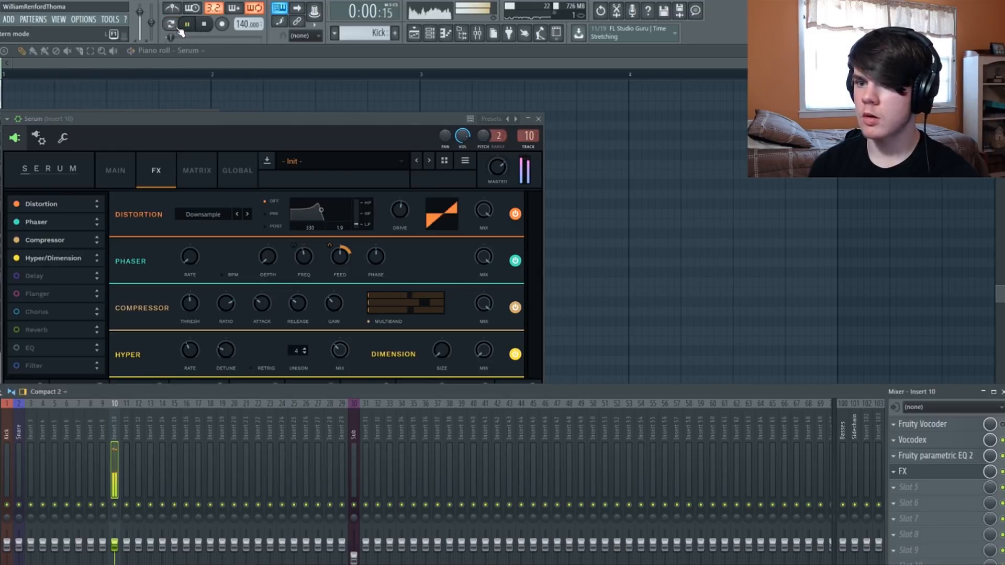
pyautogui.click(176, 28)
# Try different phaser frequencies, such as 472 Hz and 1605 Hz, while auditioning the bass in Serum
pyautogui.click(212, 120)
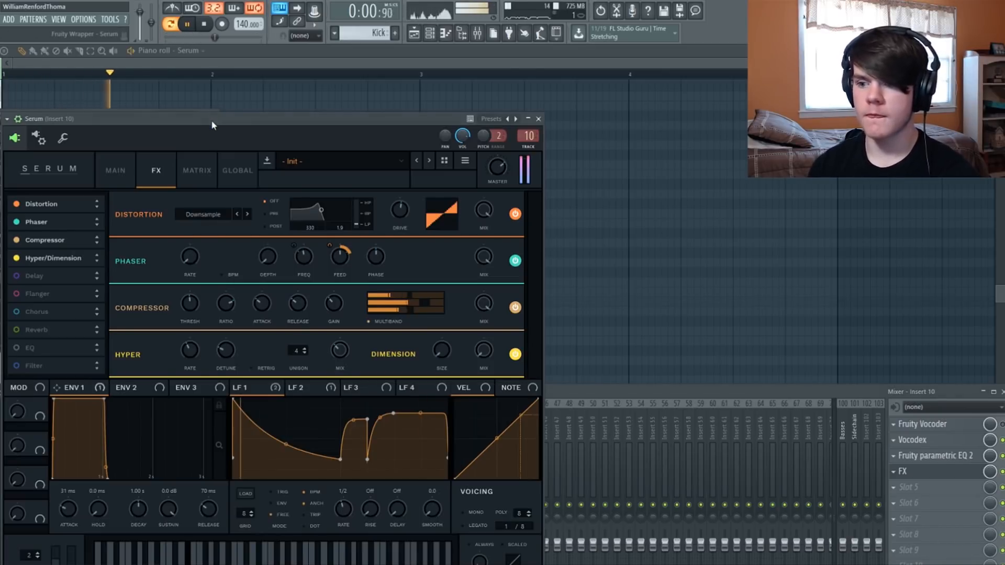
pyautogui.moveTo(343, 259)
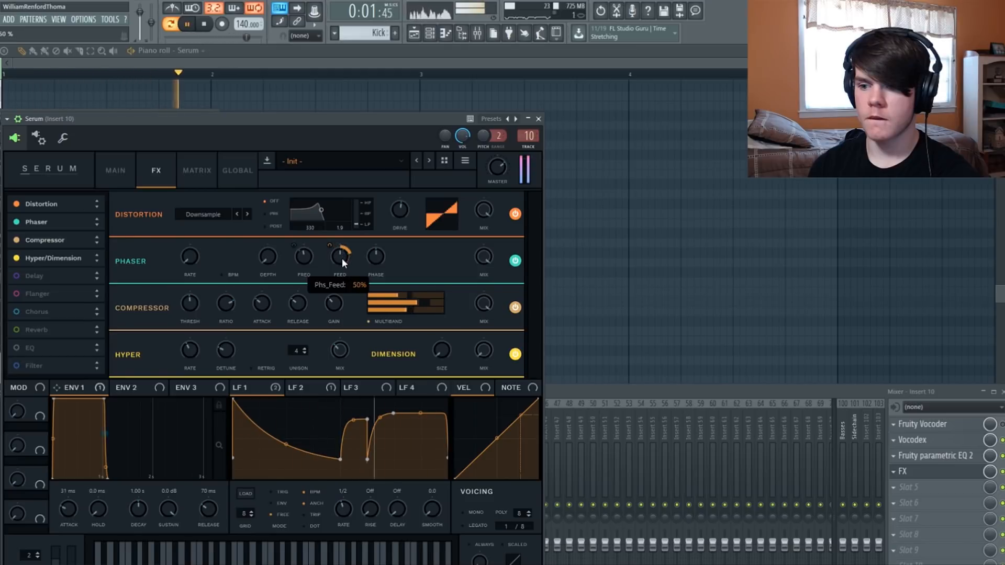
pyautogui.moveTo(310, 241)
pyautogui.moveTo(311, 241)
pyautogui.mouseDown()
pyautogui.moveTo(309, 262)
pyautogui.moveTo(312, 243)
pyautogui.mouseUp()
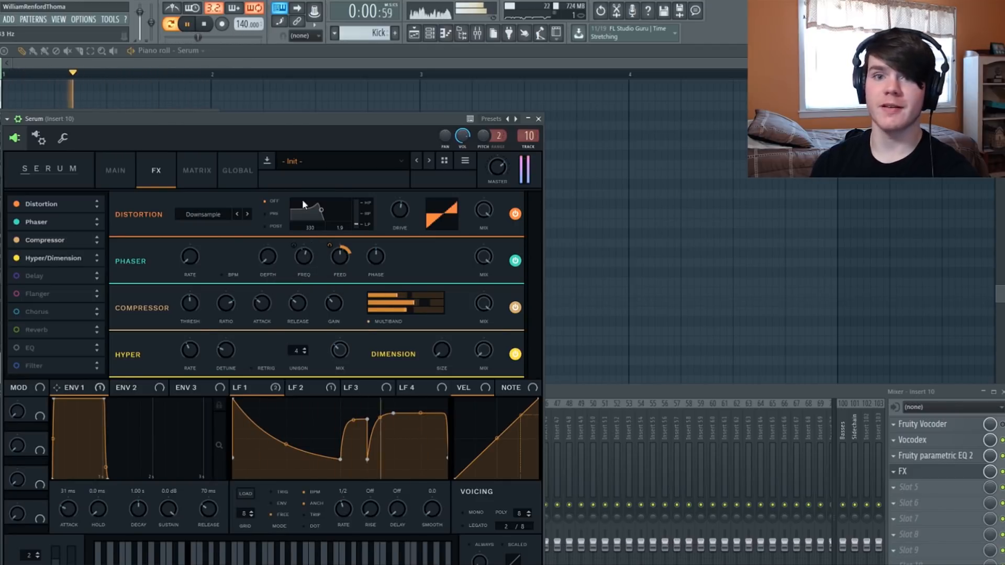
pyautogui.click(204, 24)
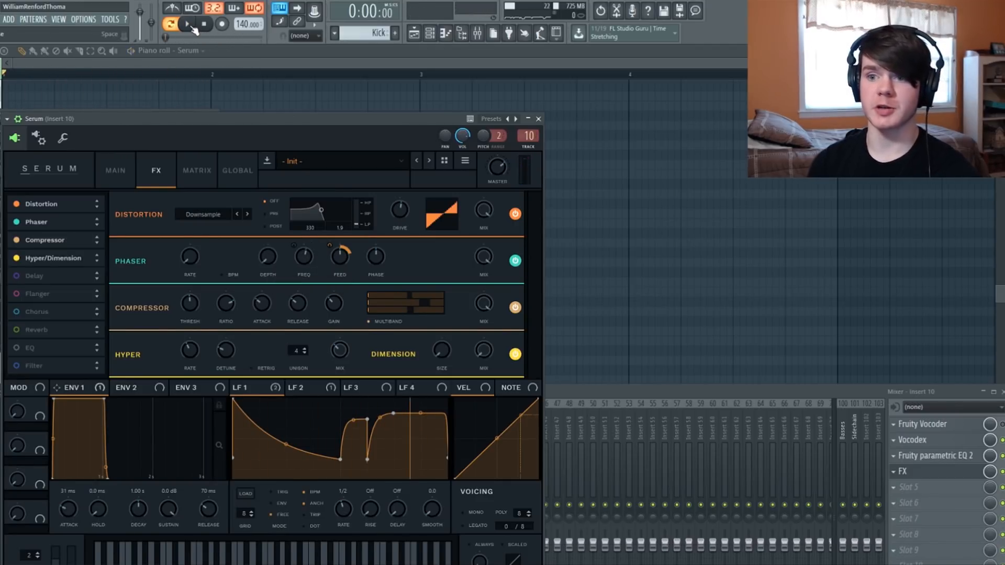
pyautogui.click(191, 27)
pyautogui.moveTo(310, 251); pyautogui.dragTo(307, 274)
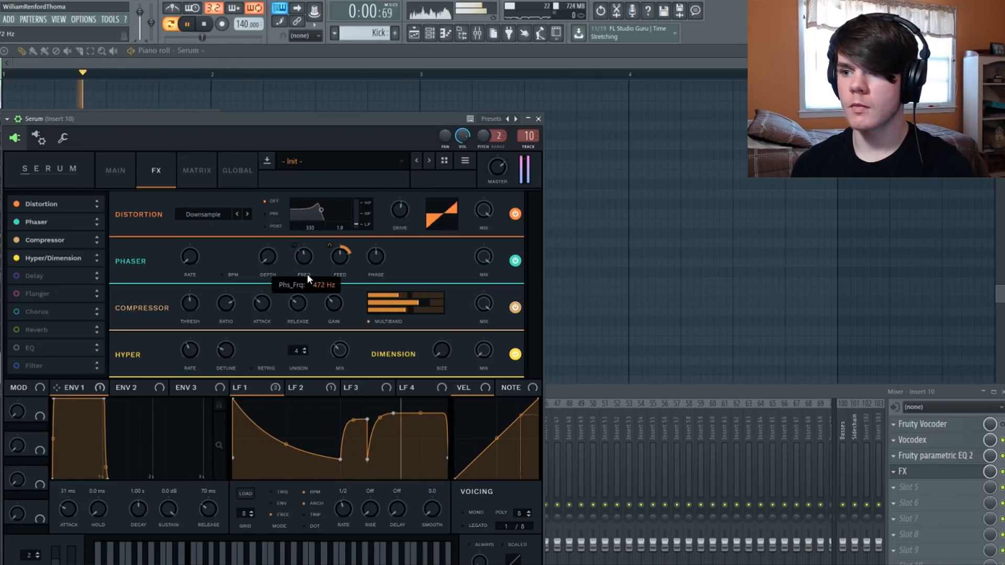
pyautogui.click(171, 25)
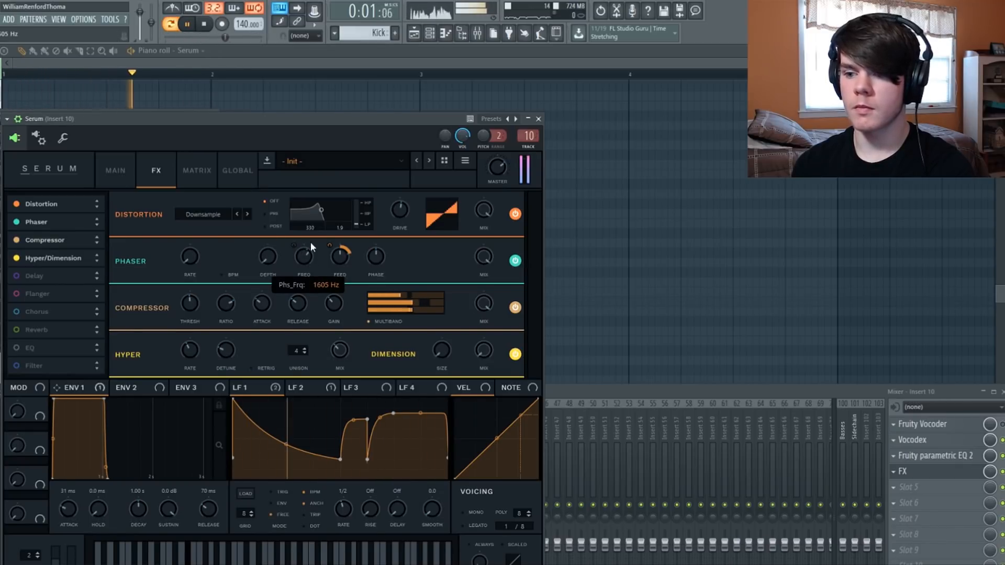
# Remove the envelope 1 modulation from the phaser feedback and raise the feedback amount manually
pyautogui.moveTo(330, 245)
pyautogui.mouseDown()
pyautogui.moveTo(338, 230)
pyautogui.moveTo(335, 257)
pyautogui.mouseUp()
pyautogui.rightClick(341, 239)
pyautogui.click(381, 286)
pyautogui.moveTo(343, 259)
pyautogui.mouseDown()
pyautogui.moveTo(344, 233)
pyautogui.moveTo(344, 255)
pyautogui.mouseUp()
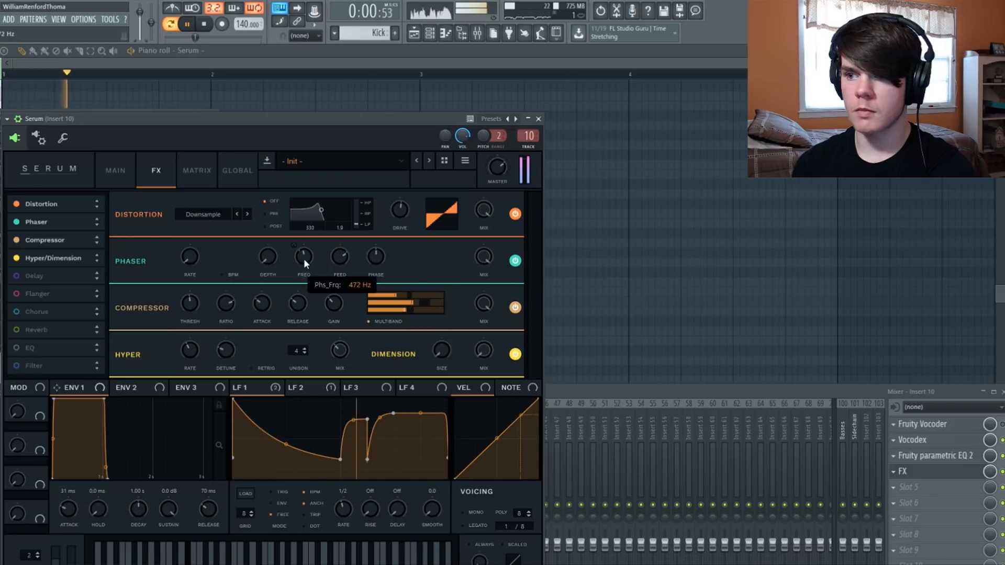
# Set the phaser frequency to 472 Hz and compare the bass with the reference clip
pyautogui.moveTo(304, 255); pyautogui.dragTo(304, 258)
pyautogui.click(172, 24)
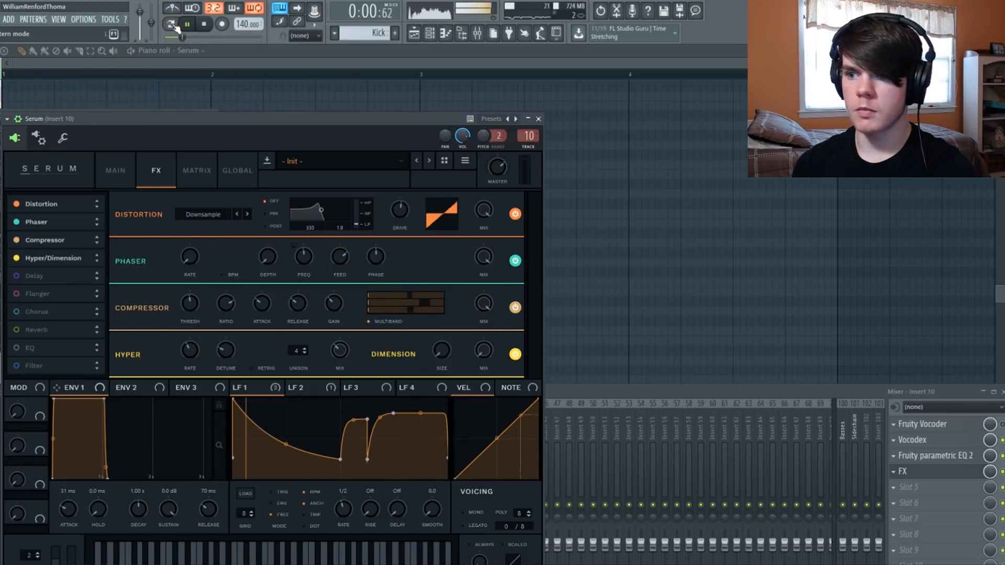
pyautogui.click(173, 25)
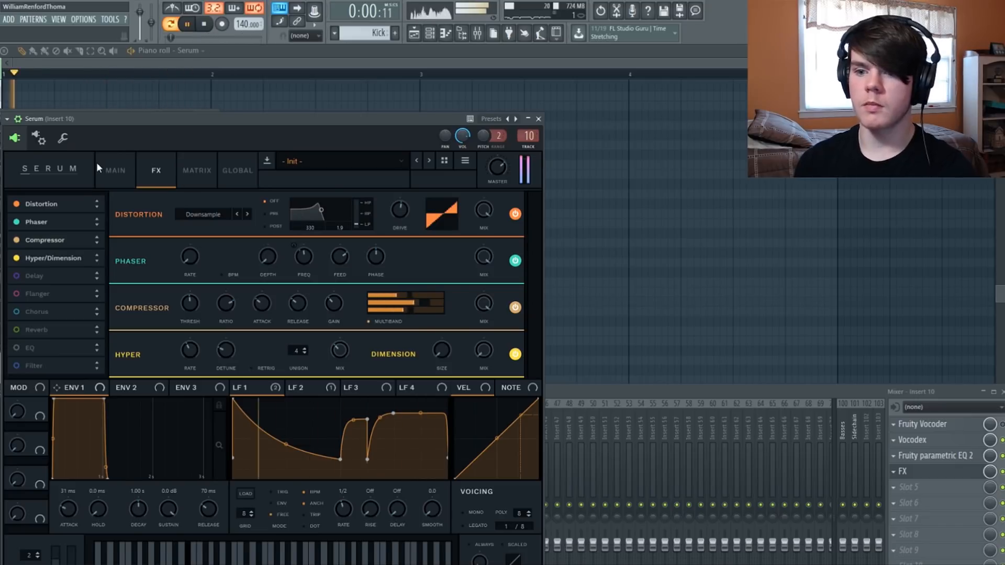
# Try other Bend +/- amounts and the Mirror warp mode on oscillator A while the bass plays
pyautogui.click(115, 170)
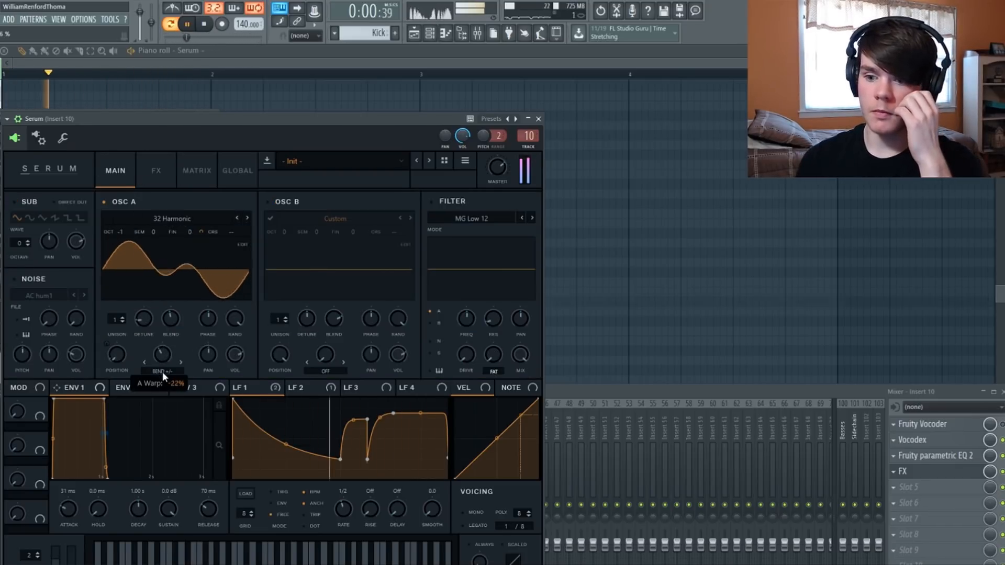
pyautogui.moveTo(162, 372); pyautogui.dragTo(163, 342)
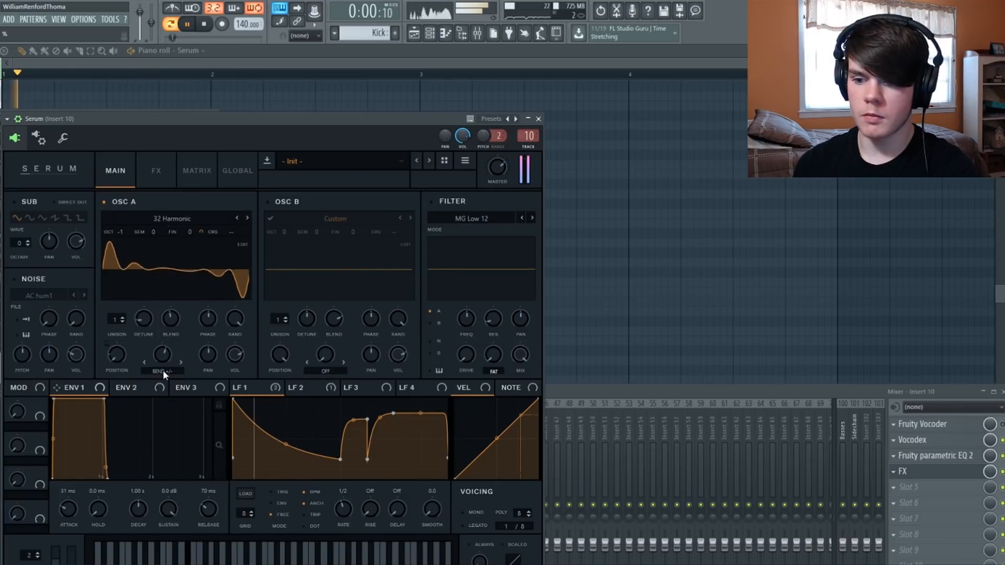
pyautogui.click(163, 371)
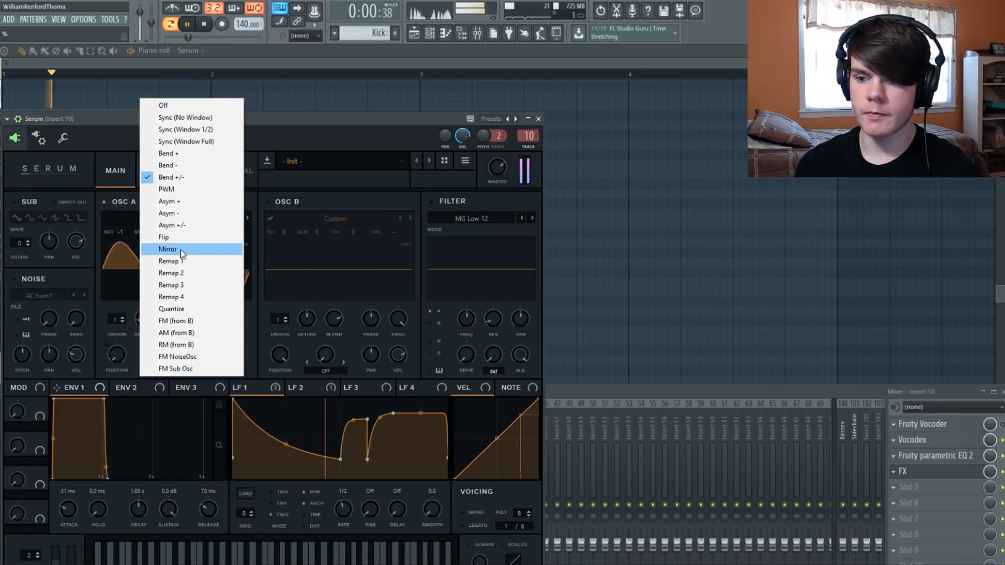
pyautogui.click(182, 255)
pyautogui.moveTo(170, 366)
pyautogui.mouseDown()
pyautogui.moveTo(171, 327)
pyautogui.moveTo(167, 362)
pyautogui.mouseUp()
# Set oscillator A's warp mode to Asym +/-
pyautogui.click(163, 372)
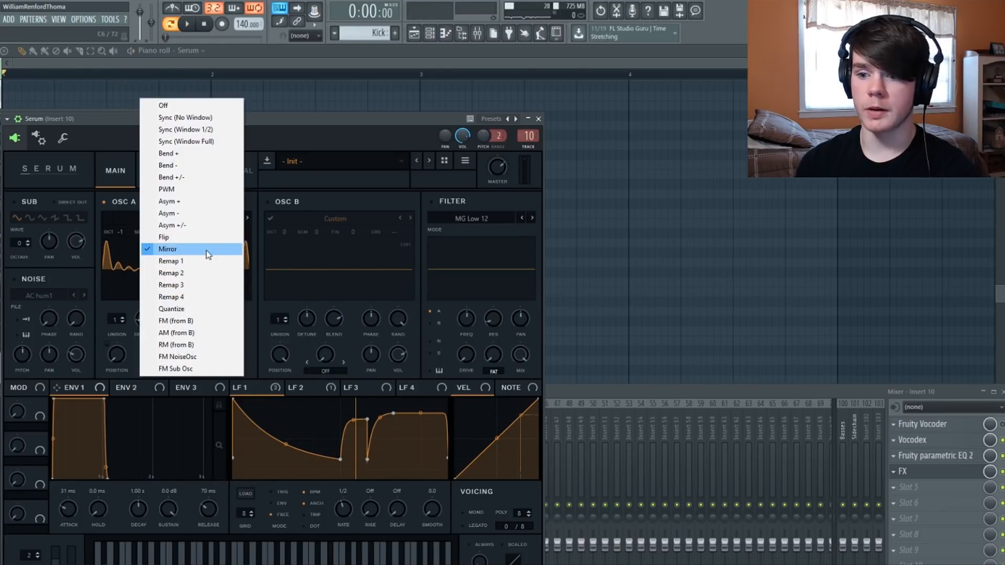
pyautogui.click(202, 226)
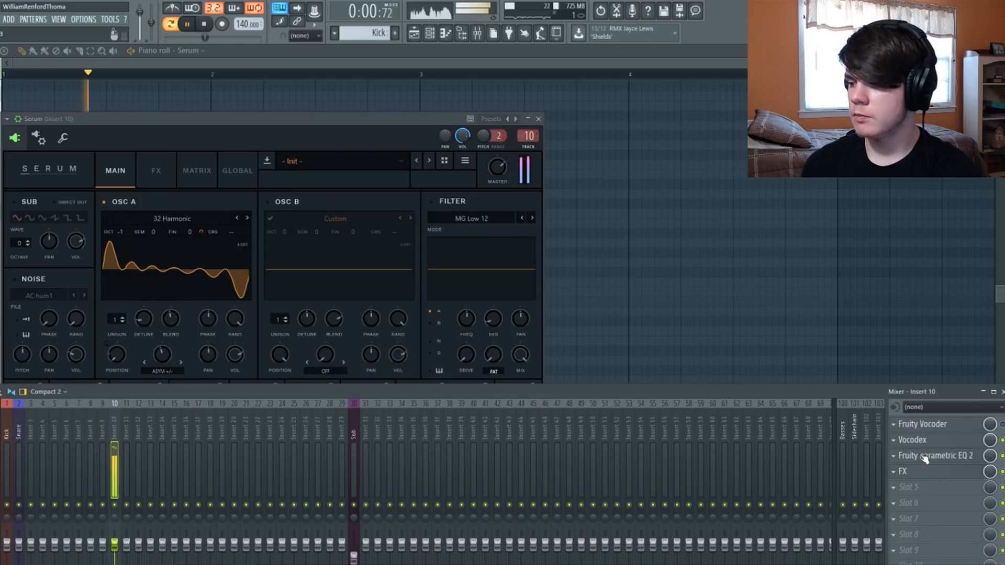
# Try other band distribution settings in Vocodex on Insert 10 and compare the bass with the reference clip
pyautogui.click(924, 442)
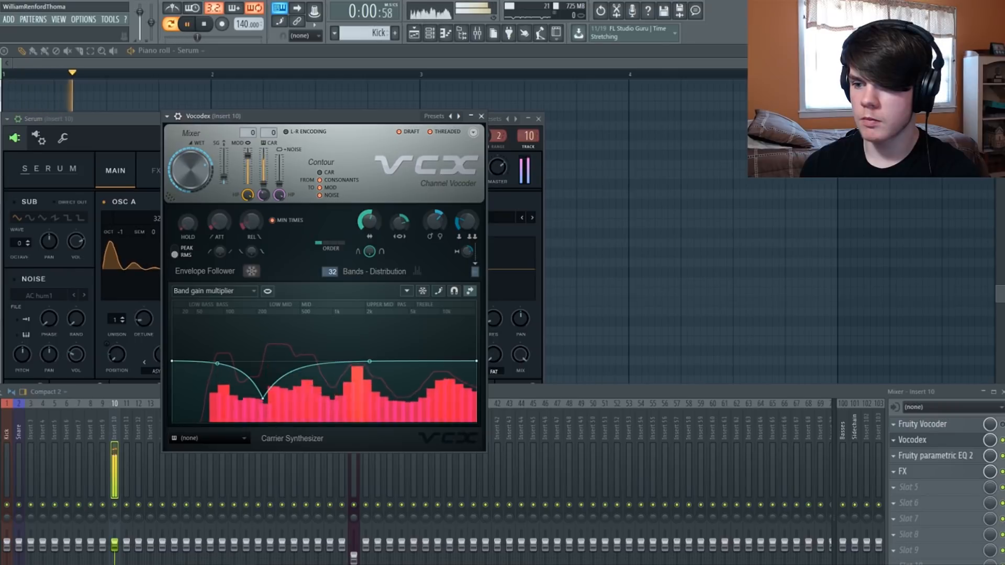
pyautogui.moveTo(435, 221); pyautogui.dragTo(435, 245)
pyautogui.click(171, 24)
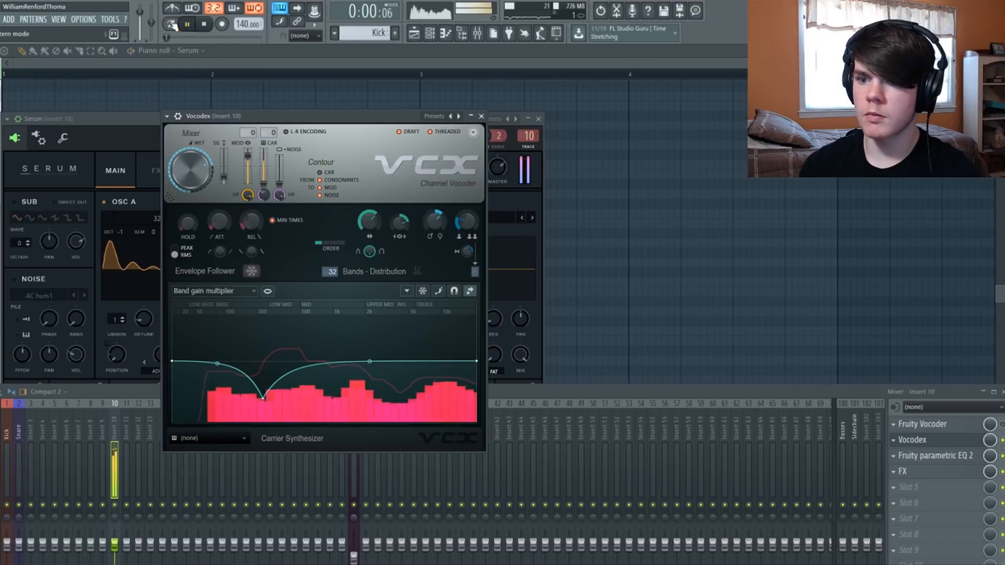
pyautogui.click(171, 24)
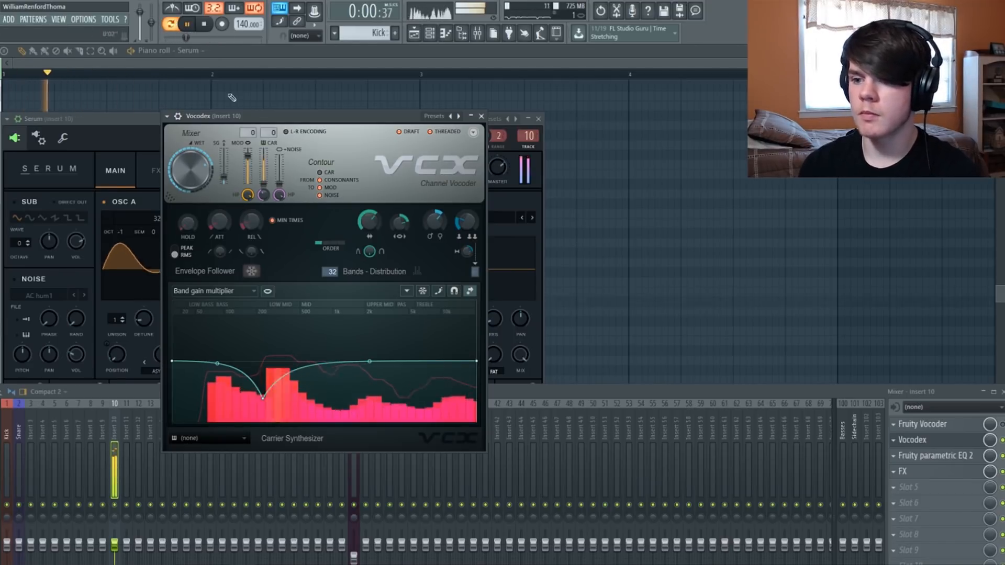
# Add a Chorus effect to the fifth slot of Insert 10
pyautogui.click(921, 440)
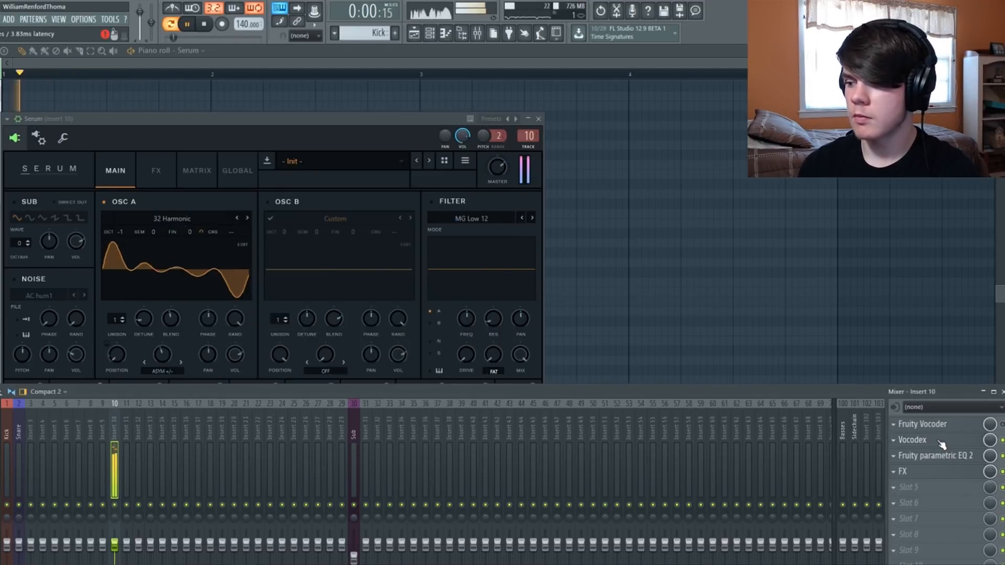
pyautogui.click(931, 472)
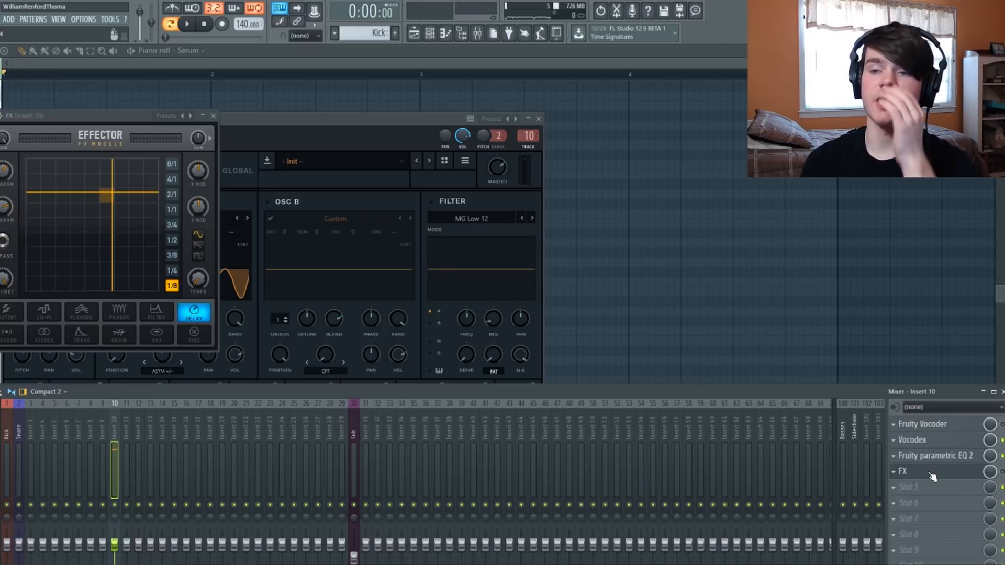
pyautogui.click(932, 473)
pyautogui.click(935, 494)
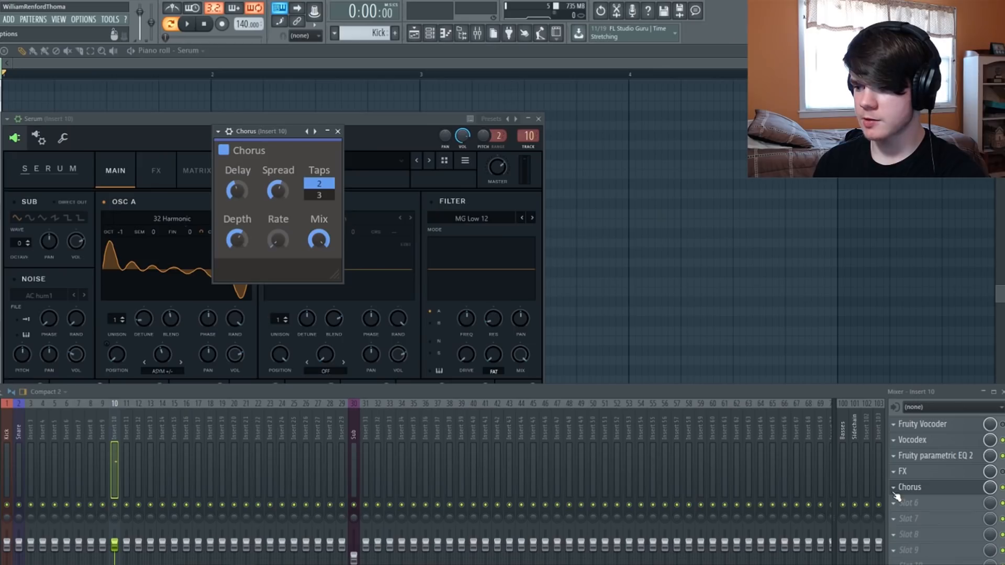
# Replace the Chorus with Fruity Chorus and try 8.94 ms delay, 4.59 ms depth, 129 degrees stereo and 0 Hz LFOs while the bass plays
pyautogui.click(893, 491)
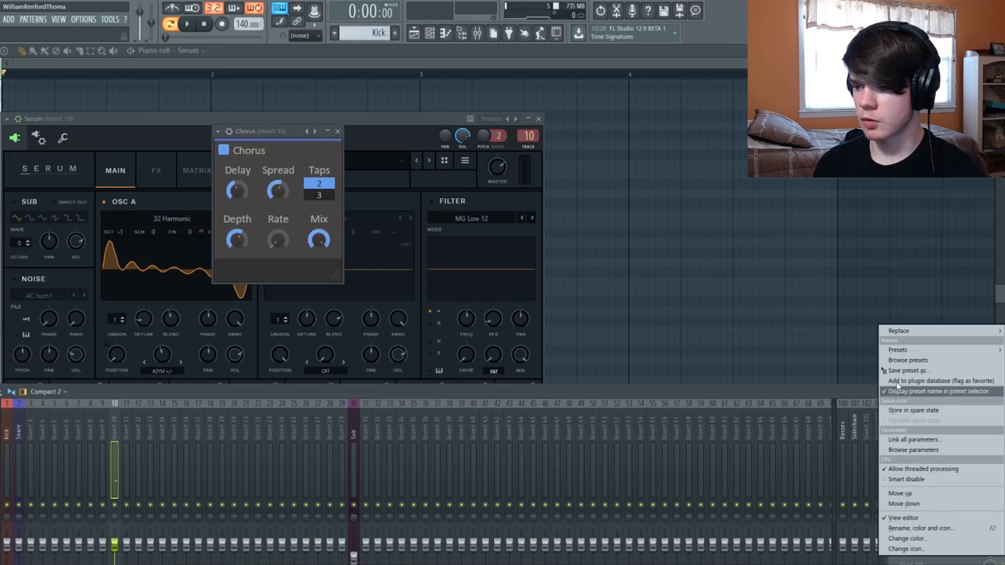
pyautogui.moveTo(898, 333)
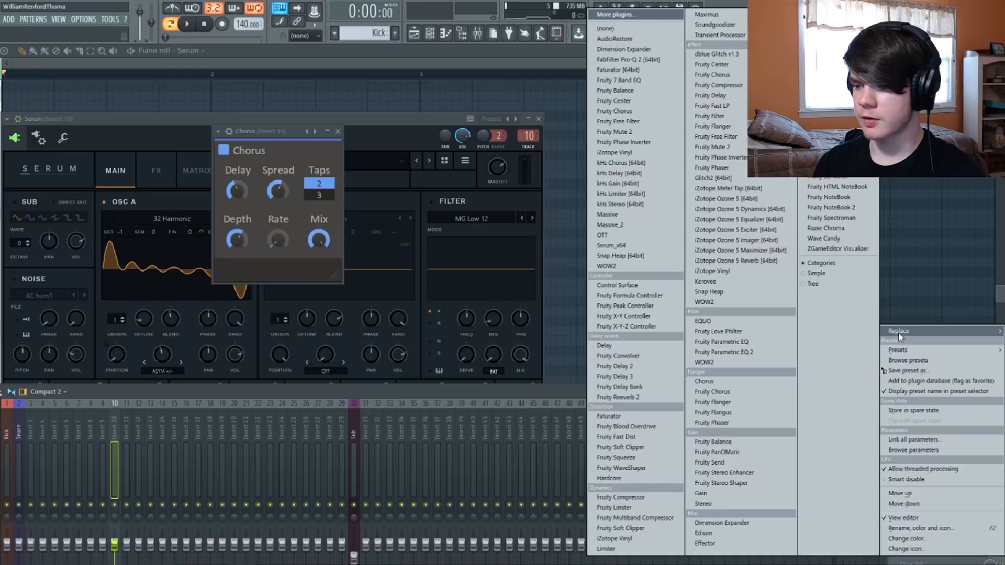
pyautogui.click(748, 396)
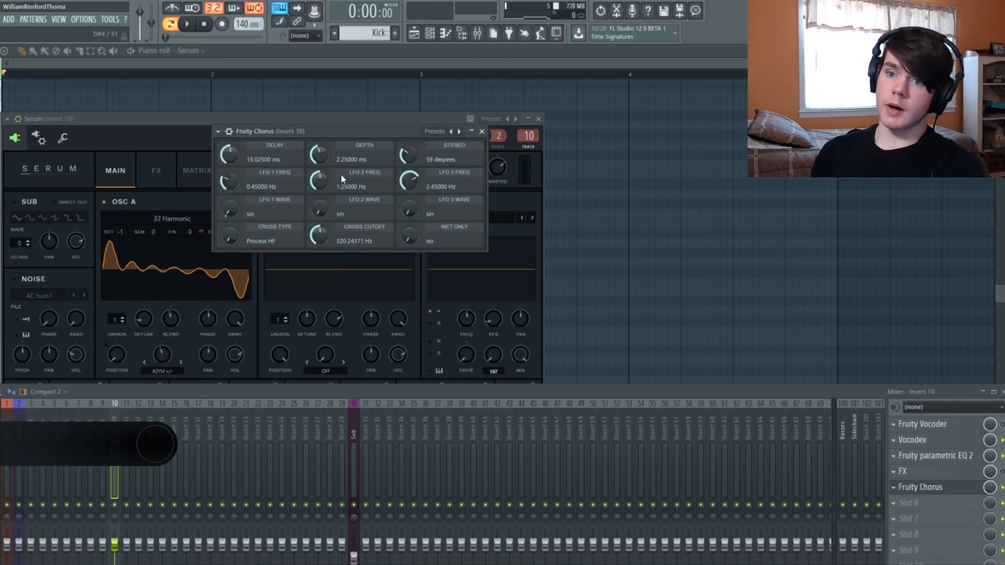
pyautogui.press('space')
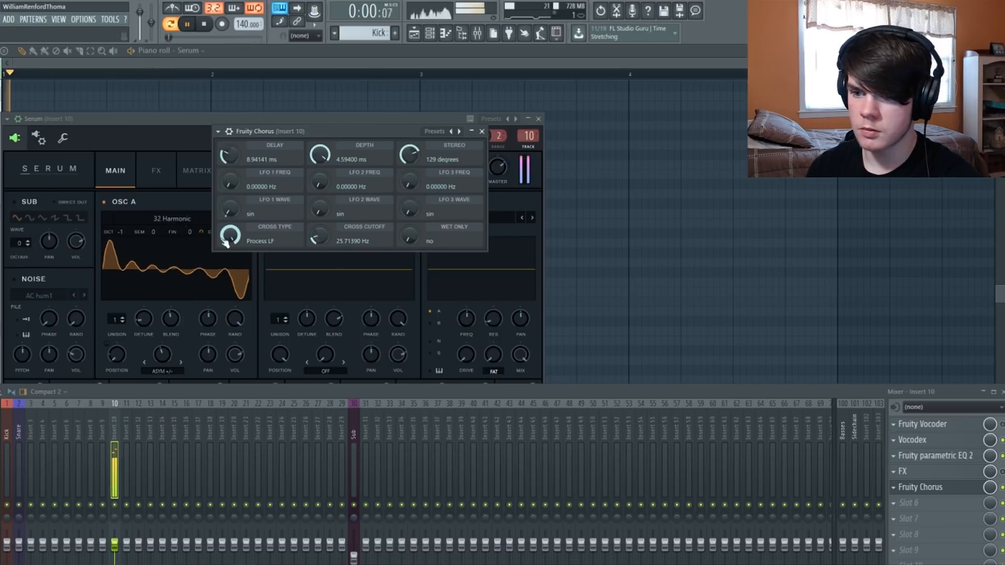
pyautogui.press('space')
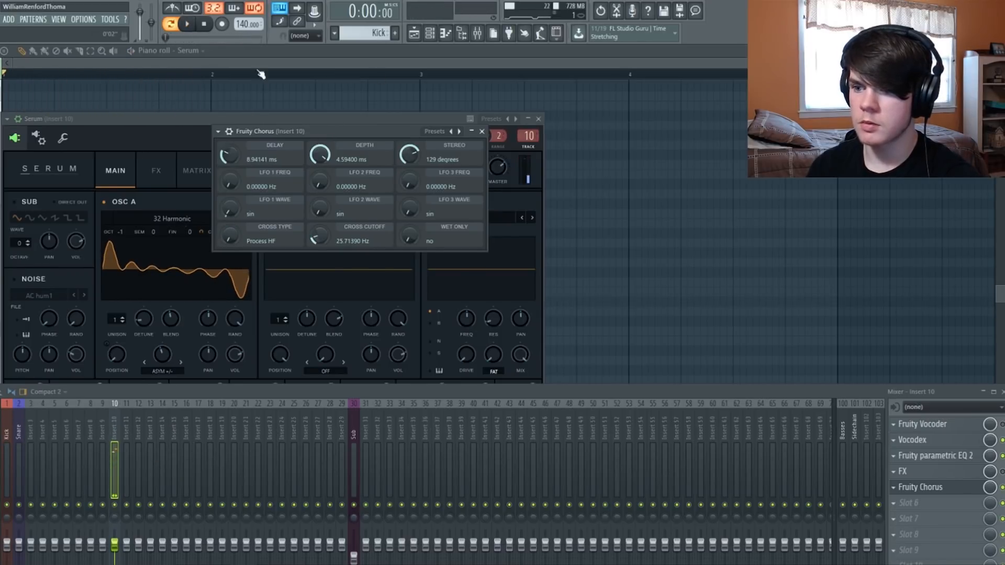
# Replace Fruity Chorus with Fruity Flanger and set delay to about 3.4 ms, depth to 1.79 ms, rate to 0 Hz and feed to 81 percent
pyautogui.click(895, 487)
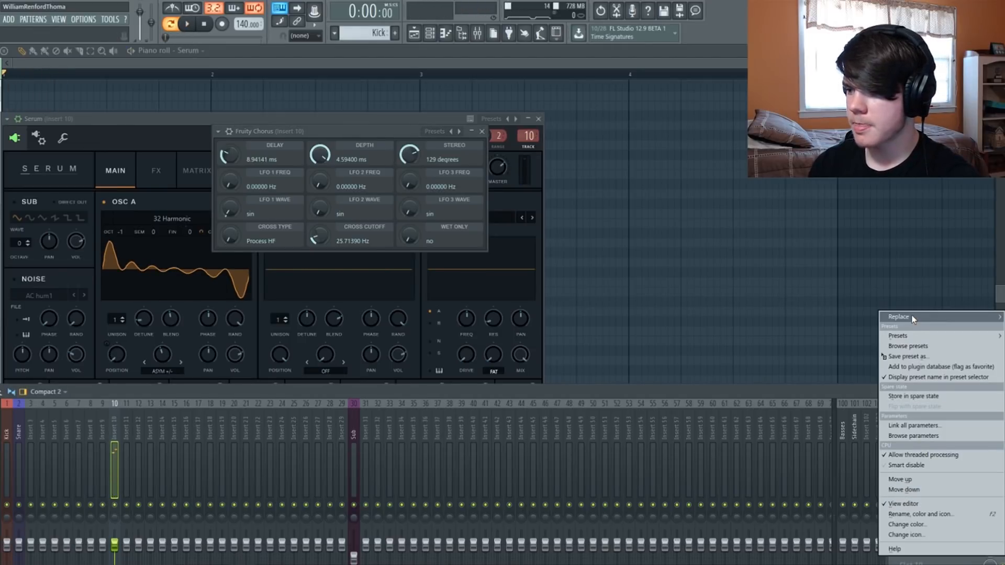
pyautogui.moveTo(912, 319)
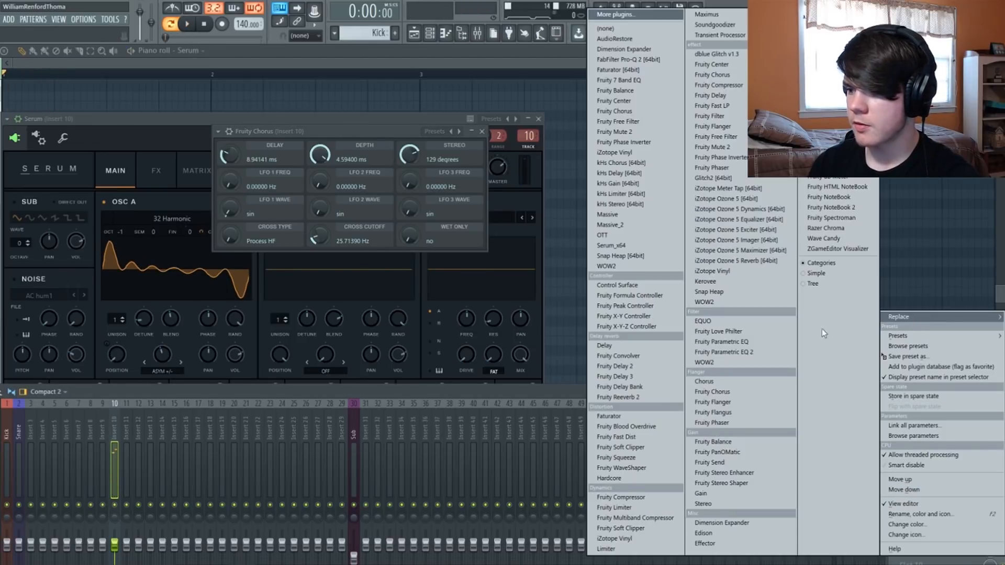
pyautogui.click(735, 406)
pyautogui.press('space')
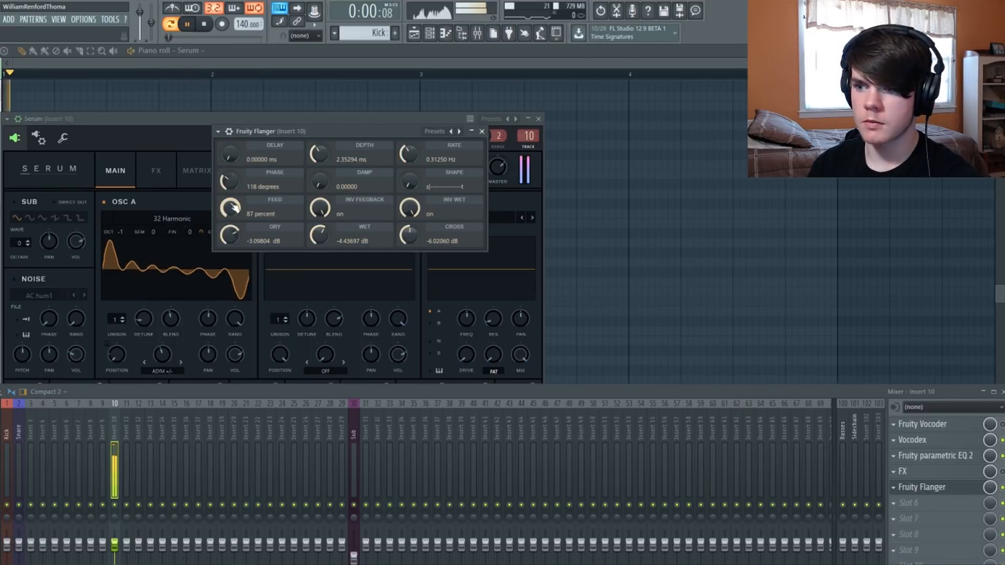
pyautogui.moveTo(233, 207); pyautogui.dragTo(233, 225)
pyautogui.press('space')
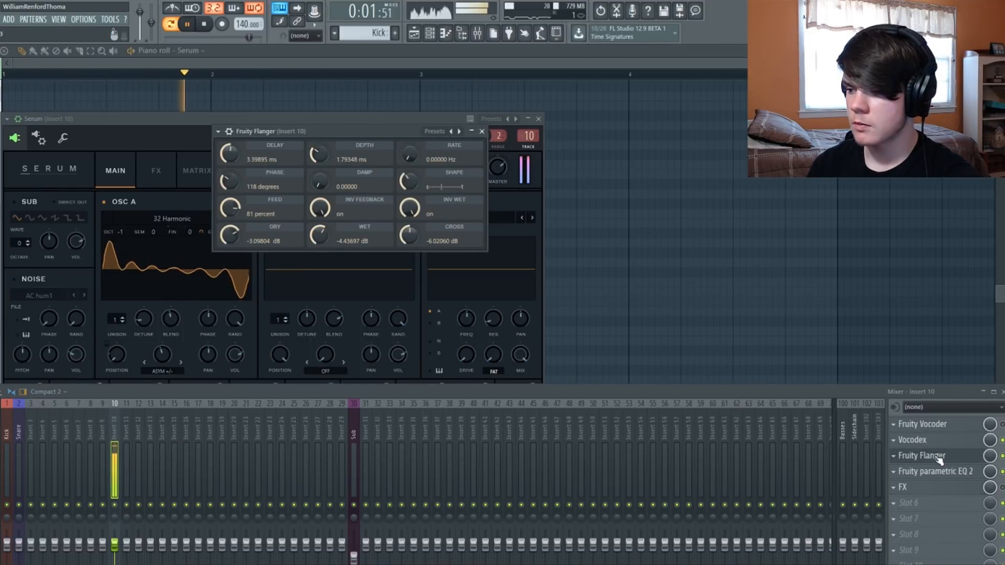
# Try Fruity Flanger at different points in the Insert 10 chain and place it between Fruity Parametric EQ 2 and FX
pyautogui.scroll(-1, 939, 460)
pyautogui.scroll(1, 939, 475)
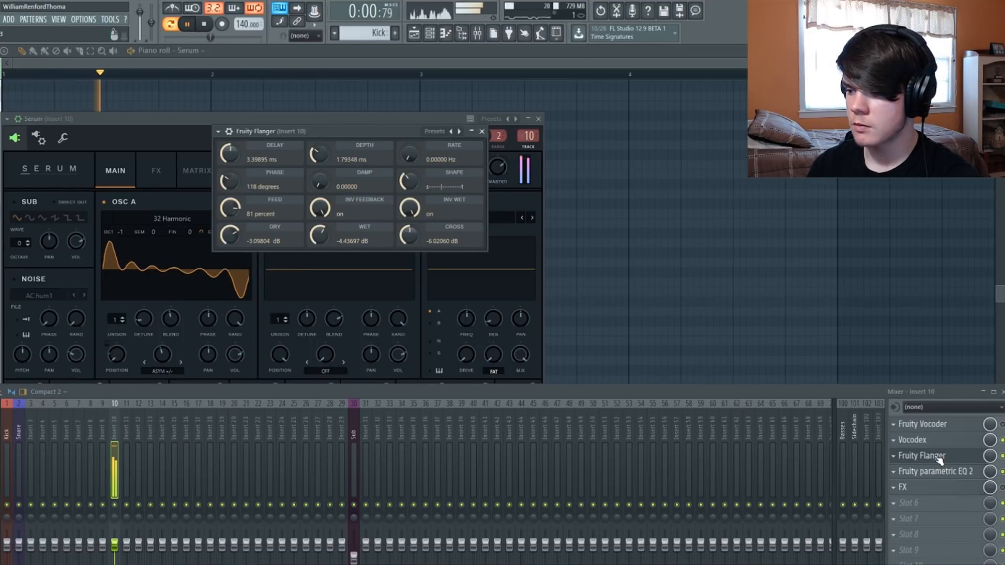
pyautogui.scroll(-1, 939, 462)
pyautogui.scroll(-1, 939, 476)
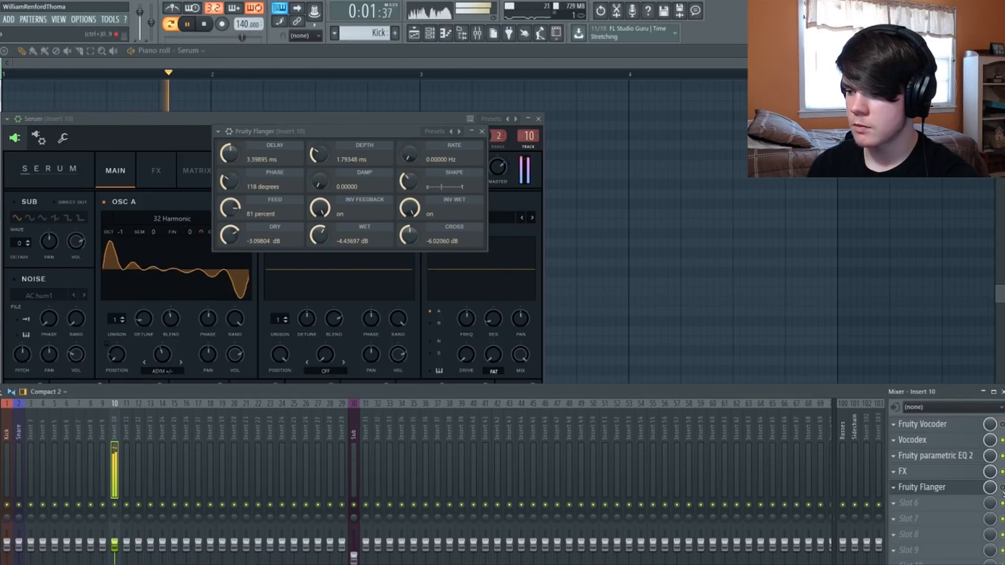
pyautogui.scroll(1, 968, 485)
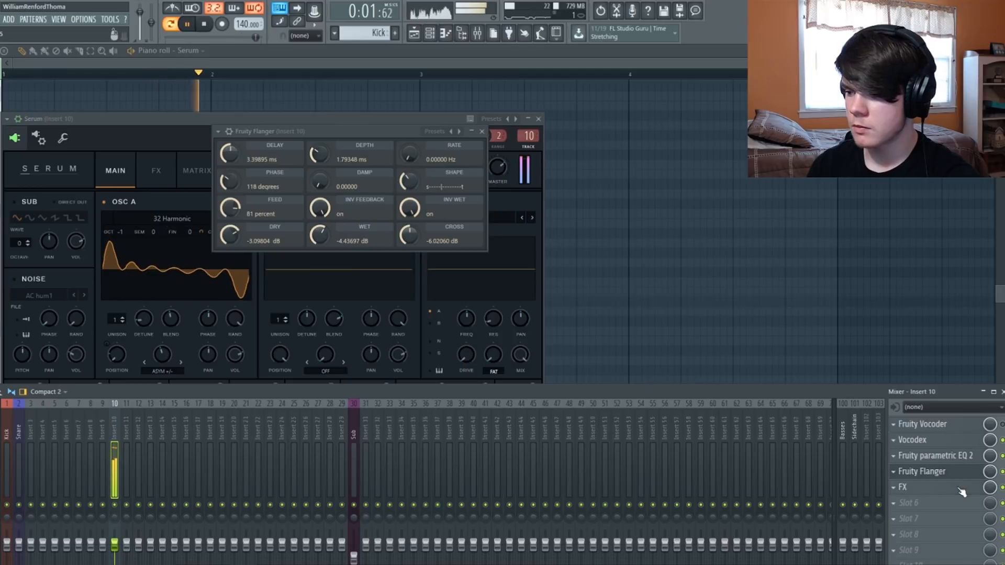
pyautogui.click(913, 477)
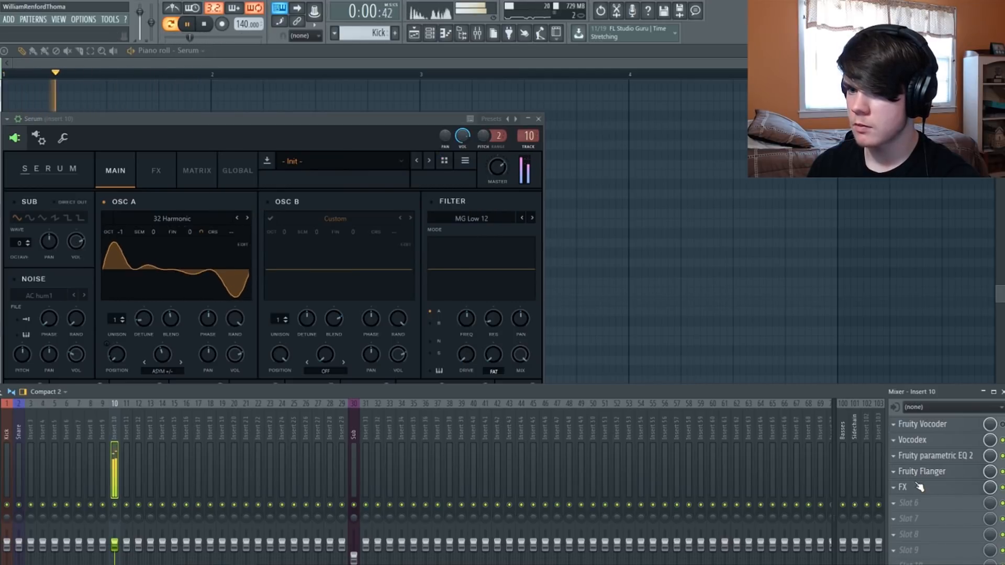
pyautogui.press('space')
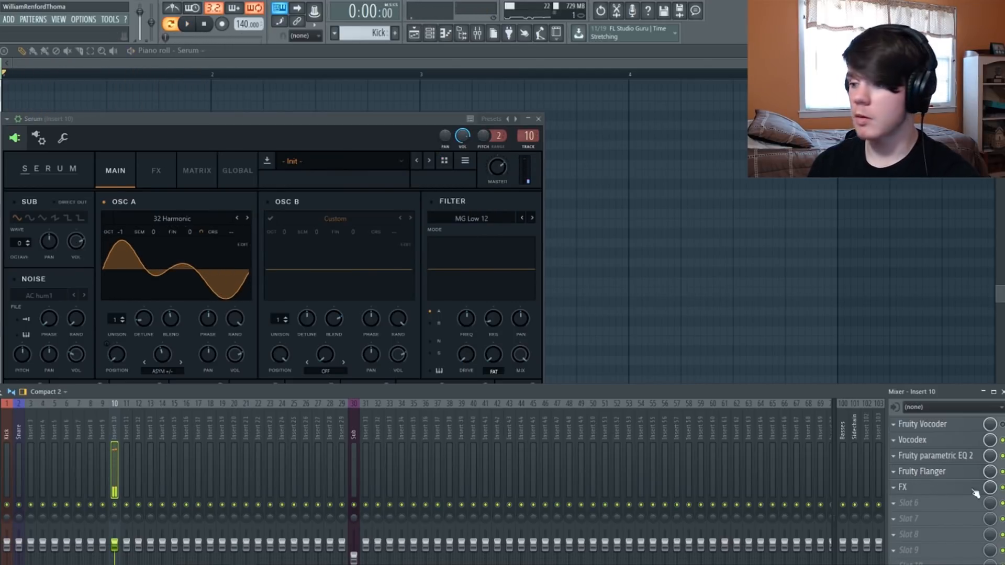
# Try another delay position on Effector's XY pad while the bass plays
pyautogui.click(966, 491)
pyautogui.press('space')
pyautogui.moveTo(111, 193); pyautogui.dragTo(80, 204)
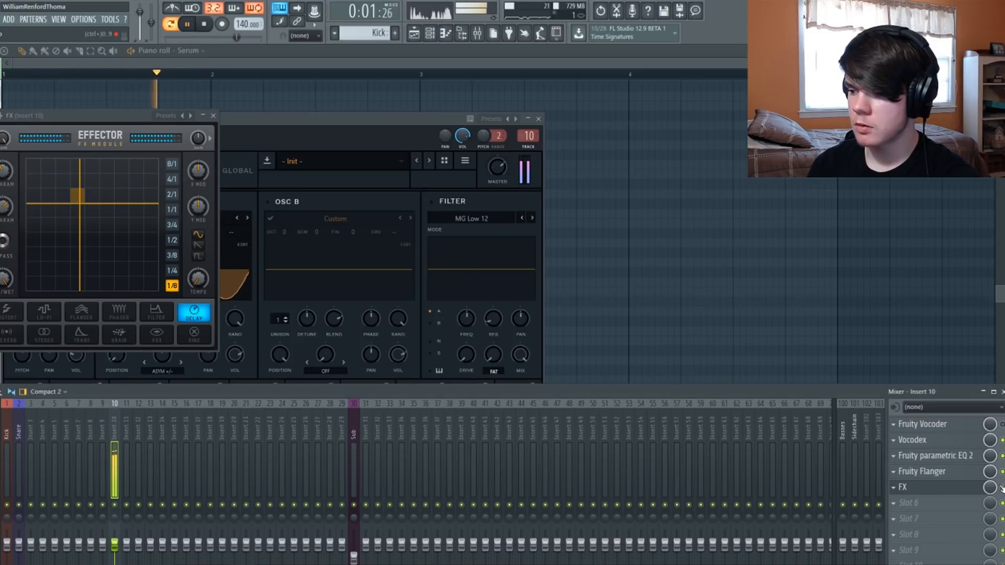
# Set Fruity Flanger's delay to about 3.16 ms, depth to 2 ms and feed to 72 percent, and remove Effector from Insert 10
pyautogui.click(949, 473)
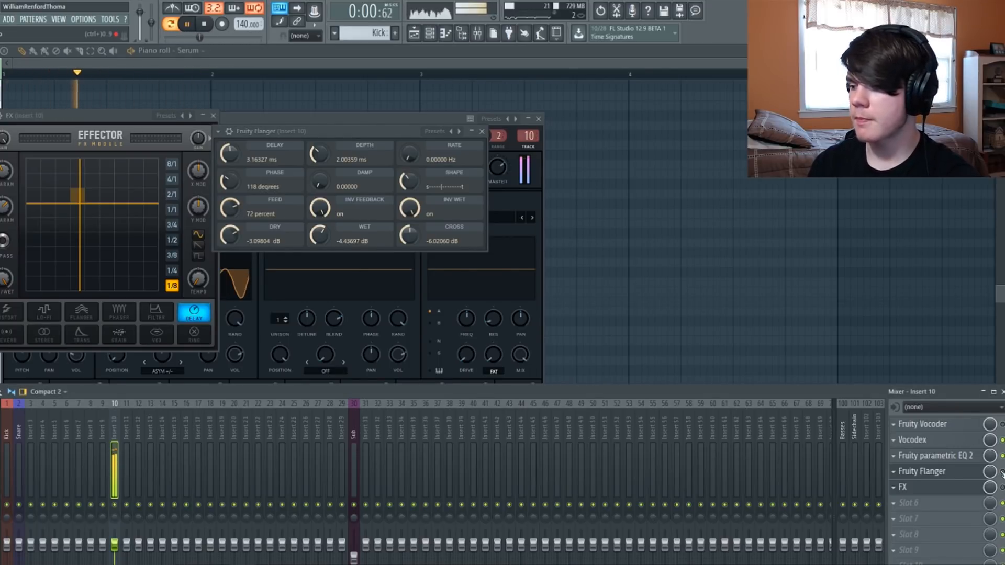
pyautogui.click(895, 491)
pyautogui.moveTo(902, 313)
pyautogui.click(646, 32)
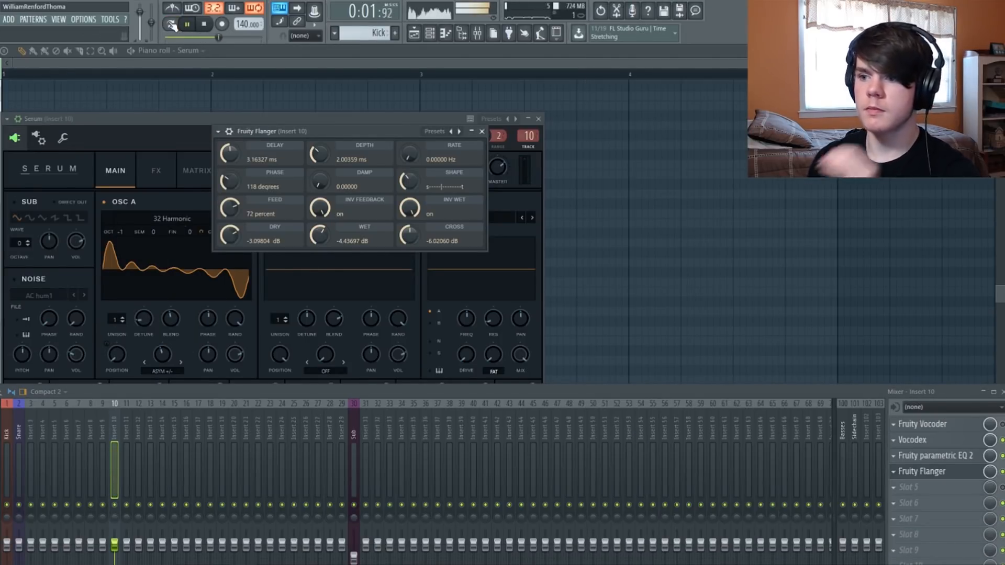
# Compare the bass with the reference clip and set Fruity Flanger's delay to about 2.96 ms and depth to 1.97 ms
pyautogui.click(172, 25)
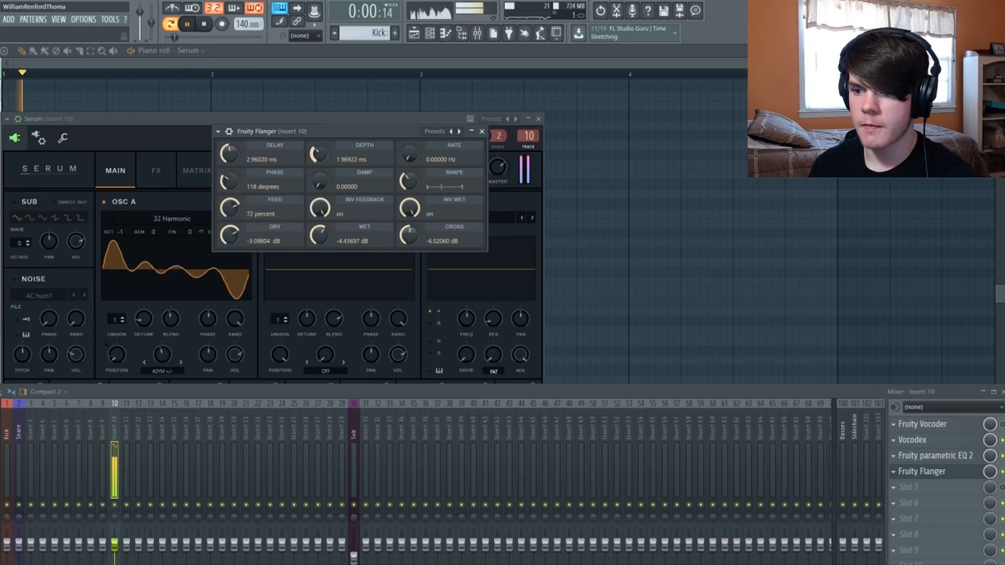
pyautogui.click(935, 475)
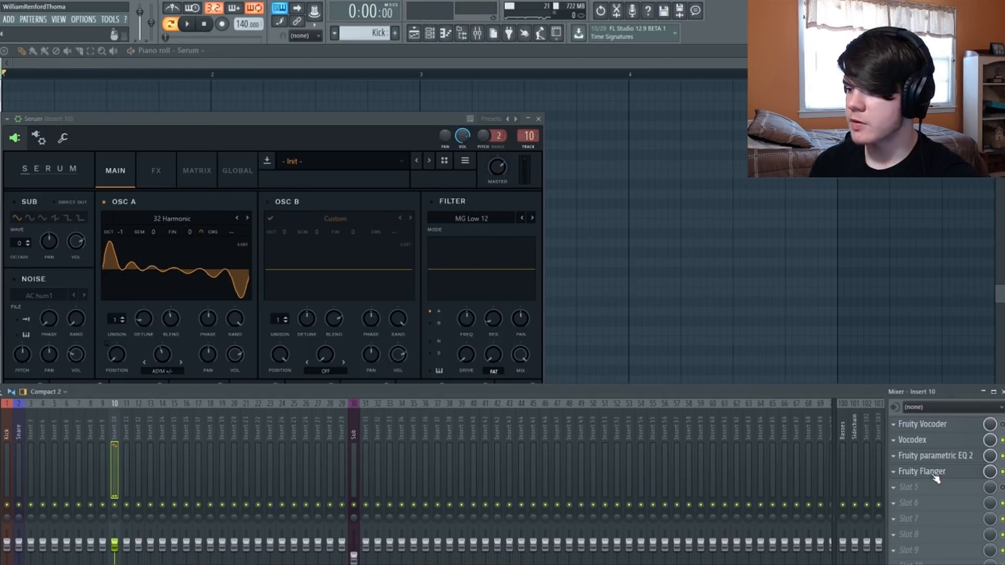
# Add a second Fruity Parametric EQ 2 after the flanger with a deep treble notch, a raised high-pass and a shallow band 4 dip
pyautogui.click(919, 489)
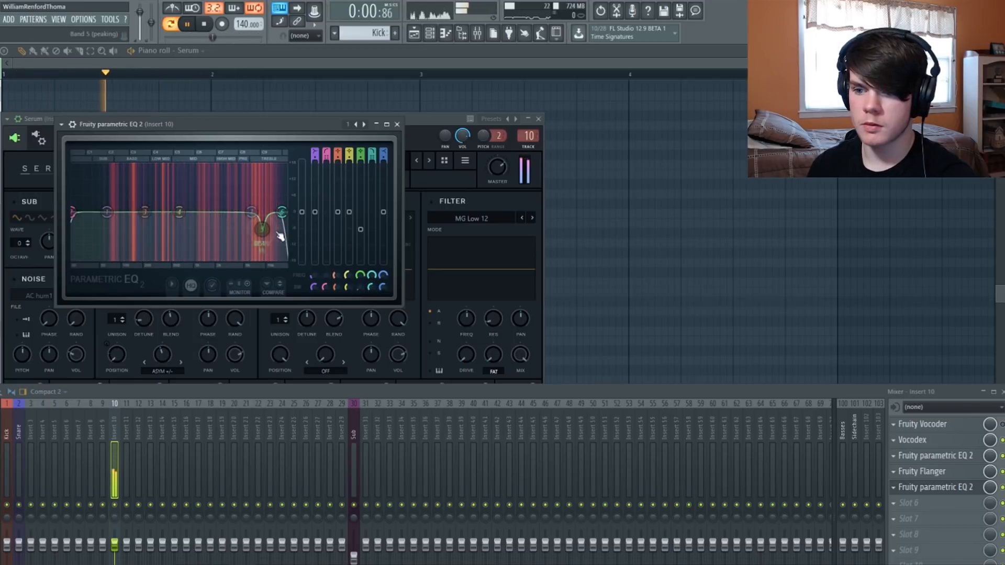
pyautogui.moveTo(261, 229); pyautogui.dragTo(263, 257)
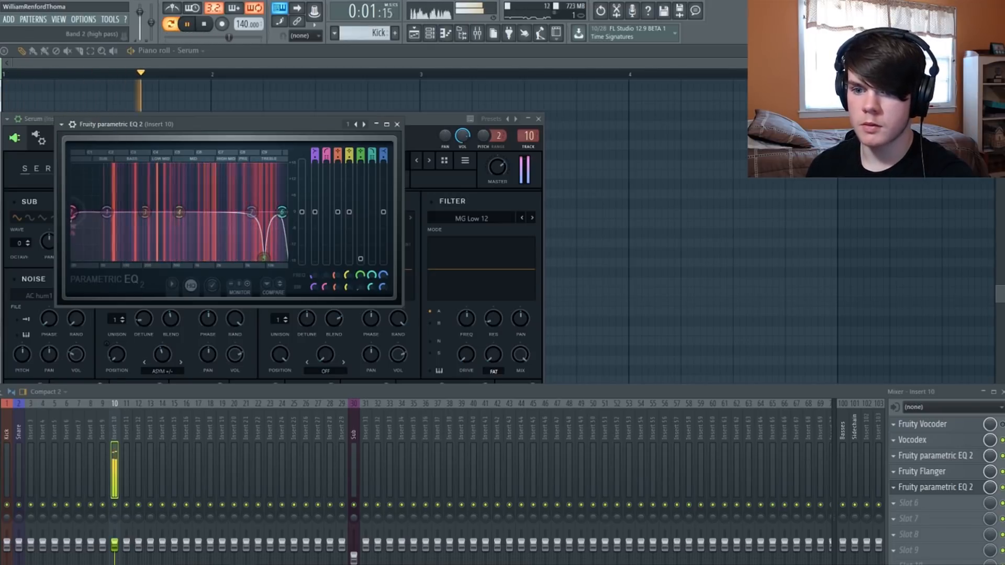
pyautogui.moveTo(73, 212); pyautogui.dragTo(105, 212)
pyautogui.moveTo(179, 212)
pyautogui.mouseDown()
pyautogui.moveTo(168, 199)
pyautogui.moveTo(174, 224)
pyautogui.mouseUp()
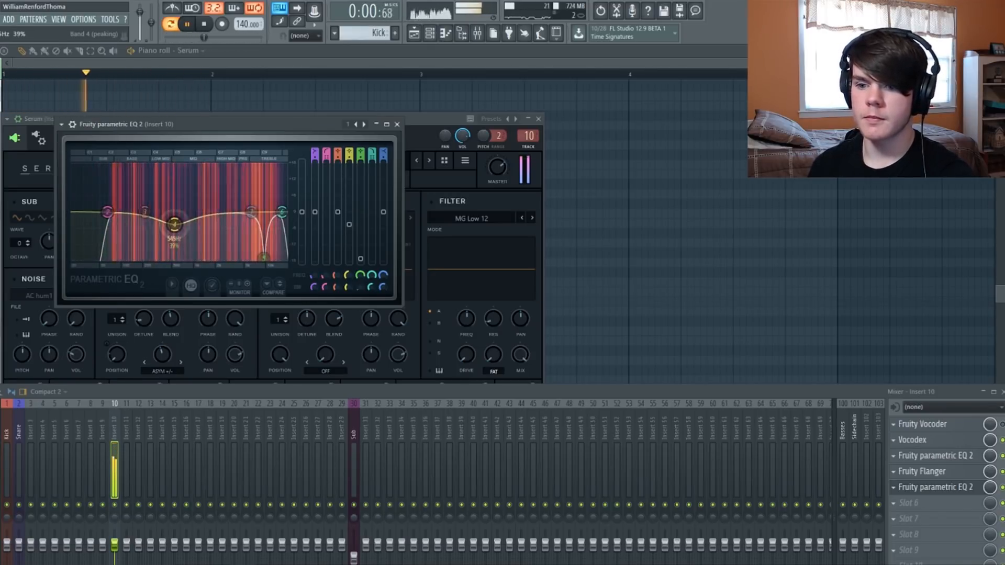
pyautogui.click(170, 24)
pyautogui.click(171, 24)
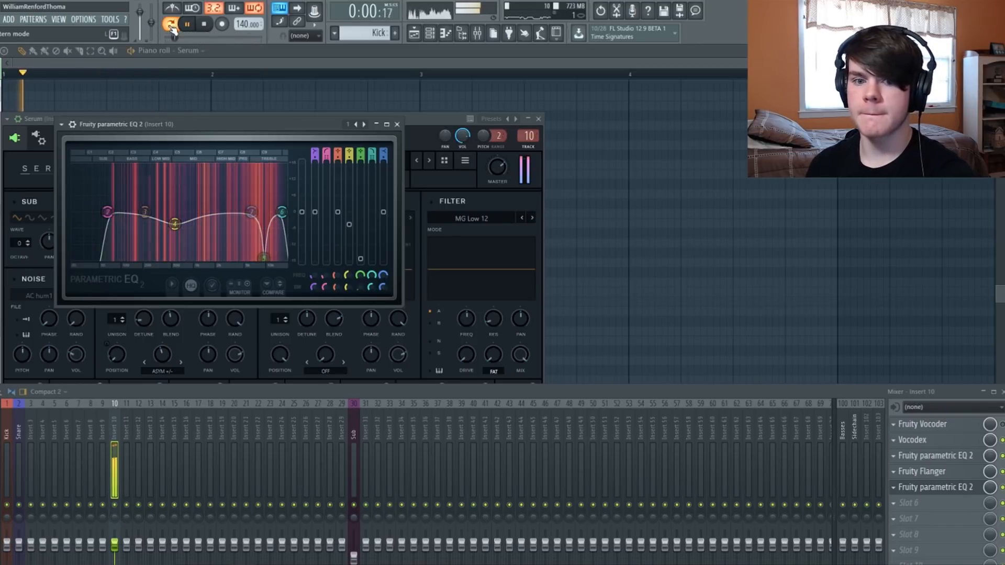
pyautogui.press('space')
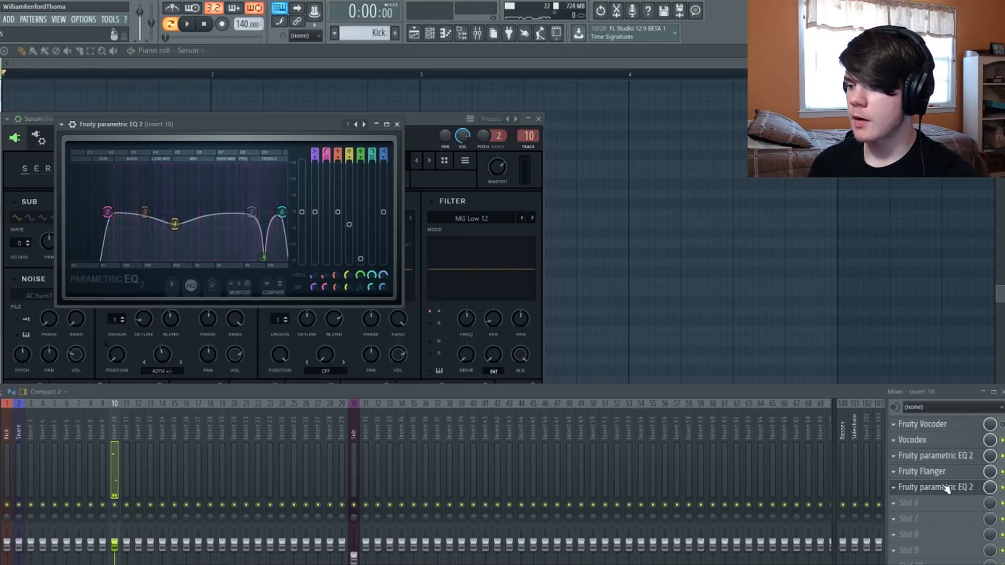
# Add Faturator to the sixth slot of Insert 10 and set its Fuzz and Drive to zero
pyautogui.click(945, 487)
pyautogui.click(919, 504)
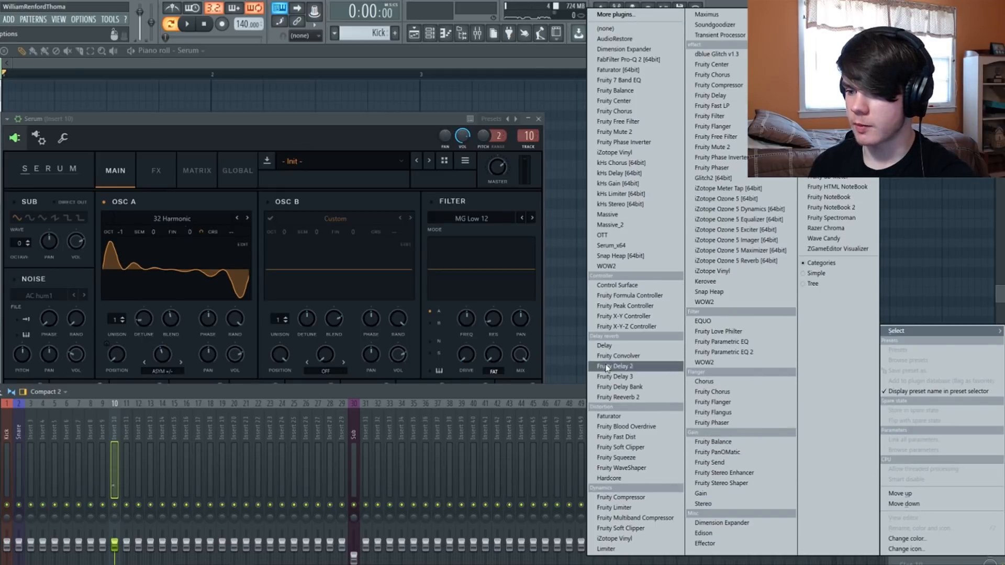
pyautogui.click(649, 416)
pyautogui.click(147, 144)
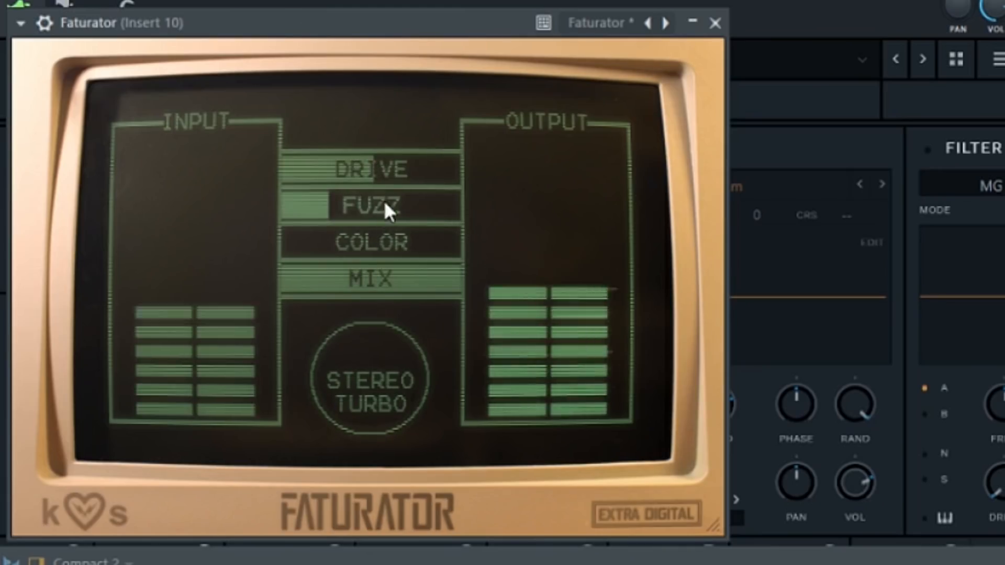
pyautogui.moveTo(431, 201); pyautogui.dragTo(382, 201)
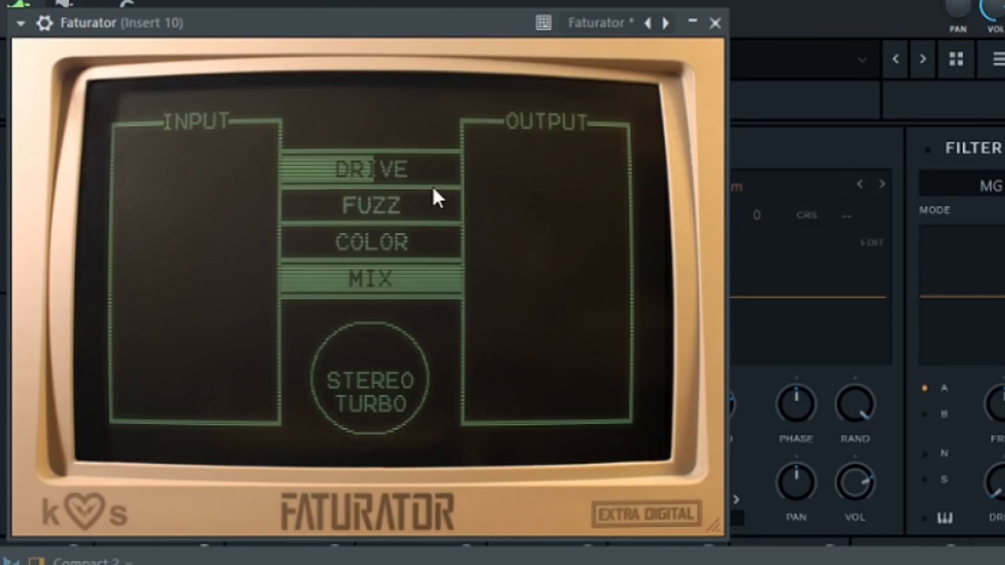
pyautogui.moveTo(428, 161); pyautogui.dragTo(335, 162)
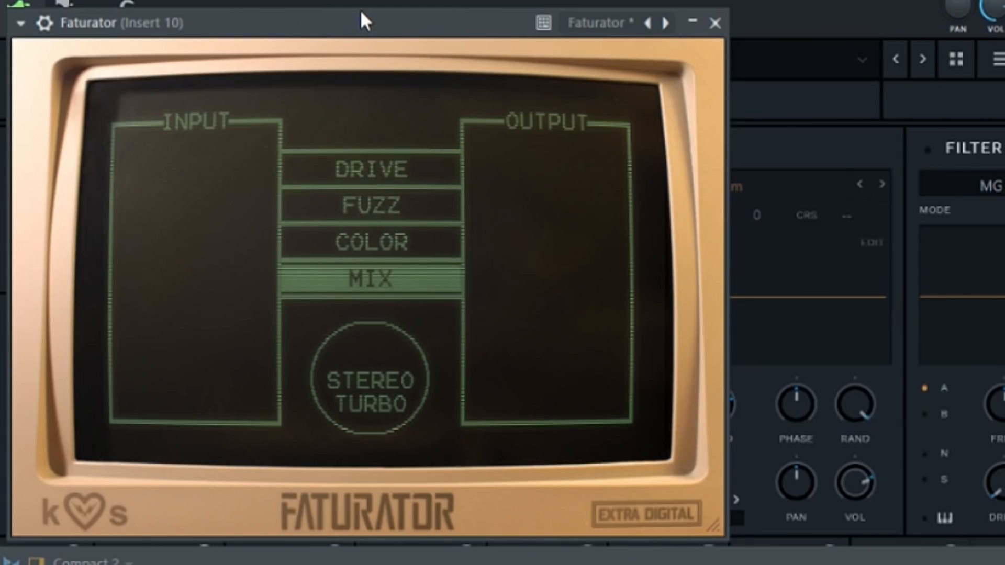
# Try different Stereo amounts in Faturator against the reference clip and bring Stereo down to zero
pyautogui.moveTo(376, 360); pyautogui.dragTo(369, 352)
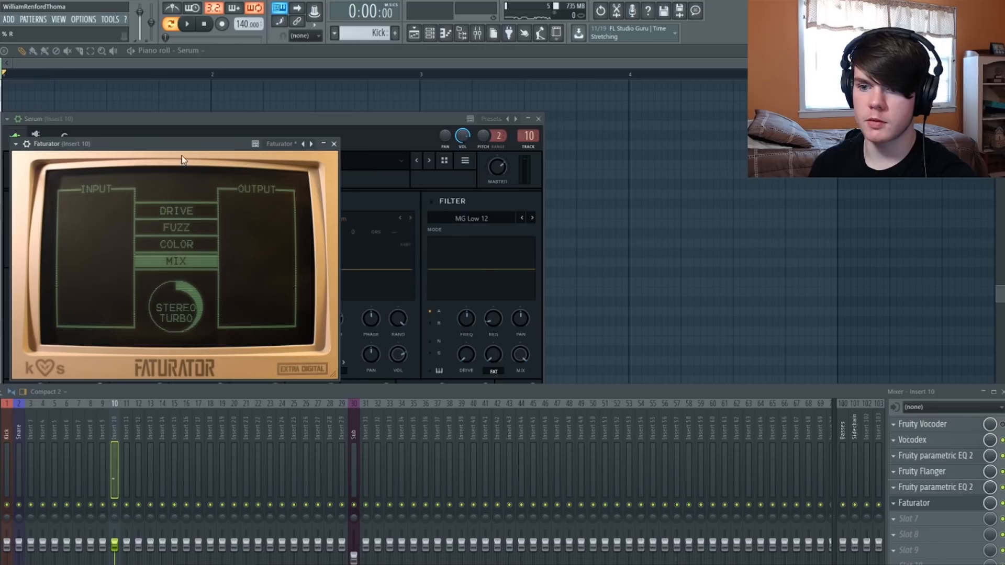
pyautogui.press('space')
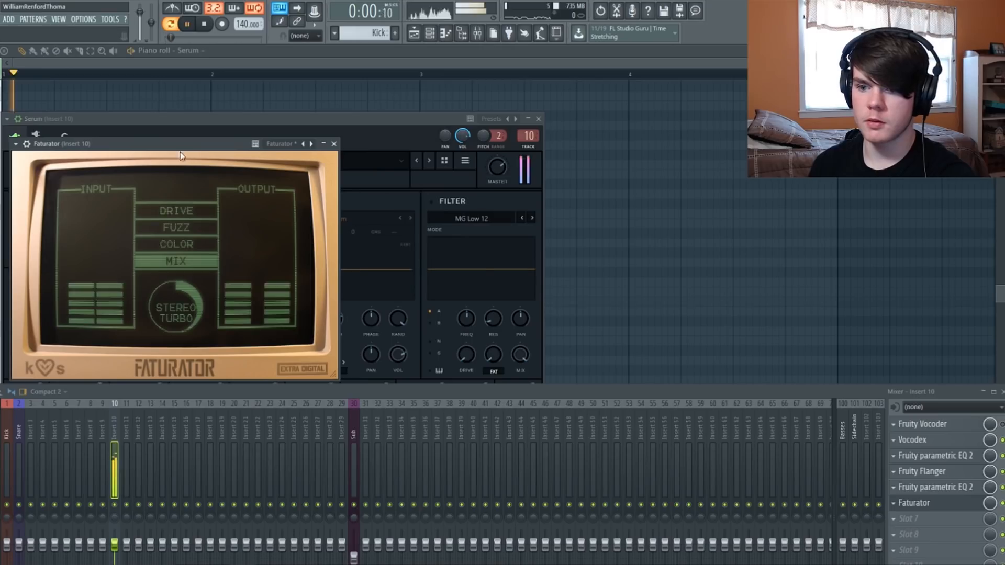
pyautogui.click(172, 25)
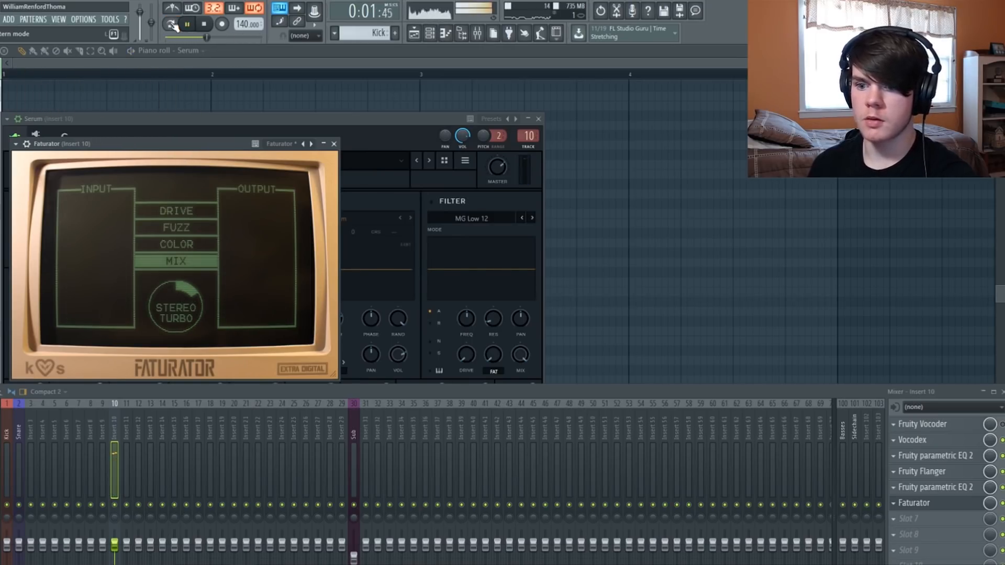
pyautogui.click(171, 25)
pyautogui.moveTo(184, 304); pyautogui.dragTo(185, 330)
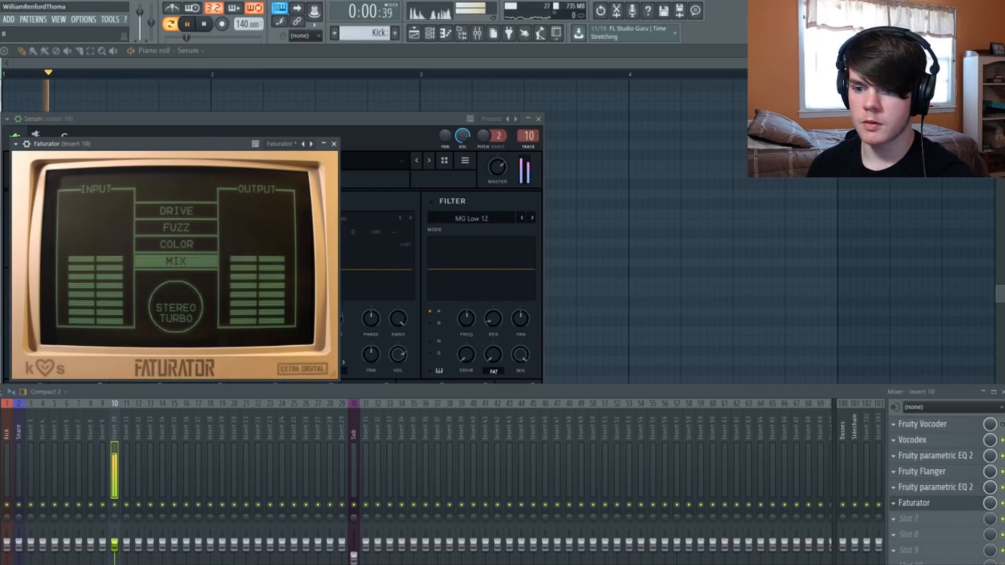
# Stop playback and replace Faturator in the sixth slot of Insert 10 with the Stereo effect
pyautogui.press('space')
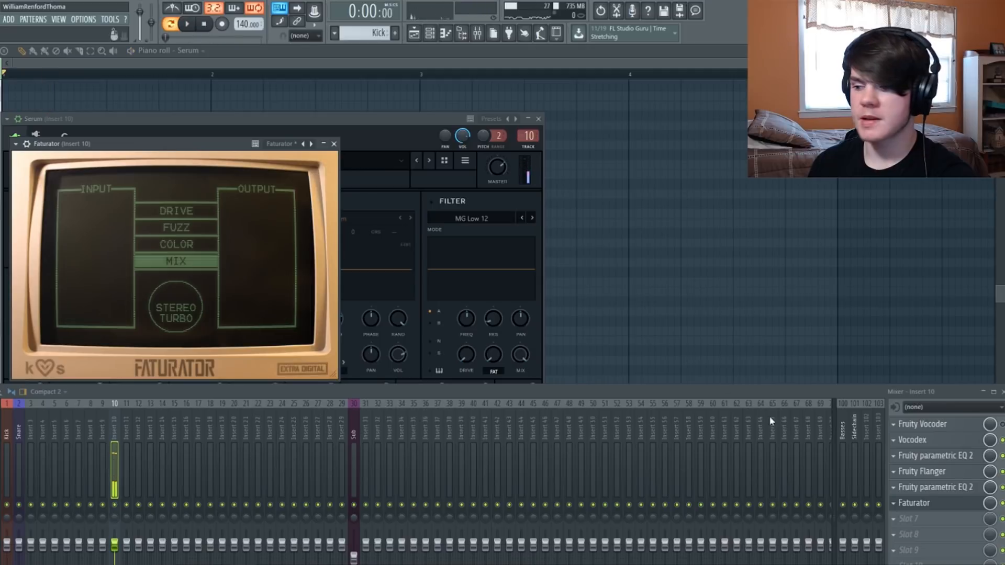
pyautogui.click(911, 503)
pyautogui.click(893, 503)
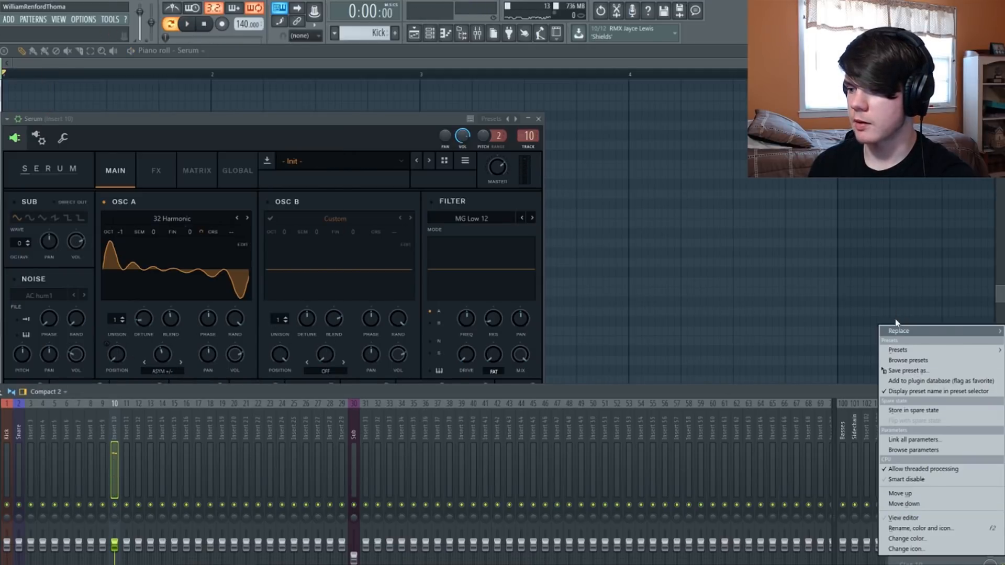
pyautogui.moveTo(898, 329)
pyautogui.click(763, 505)
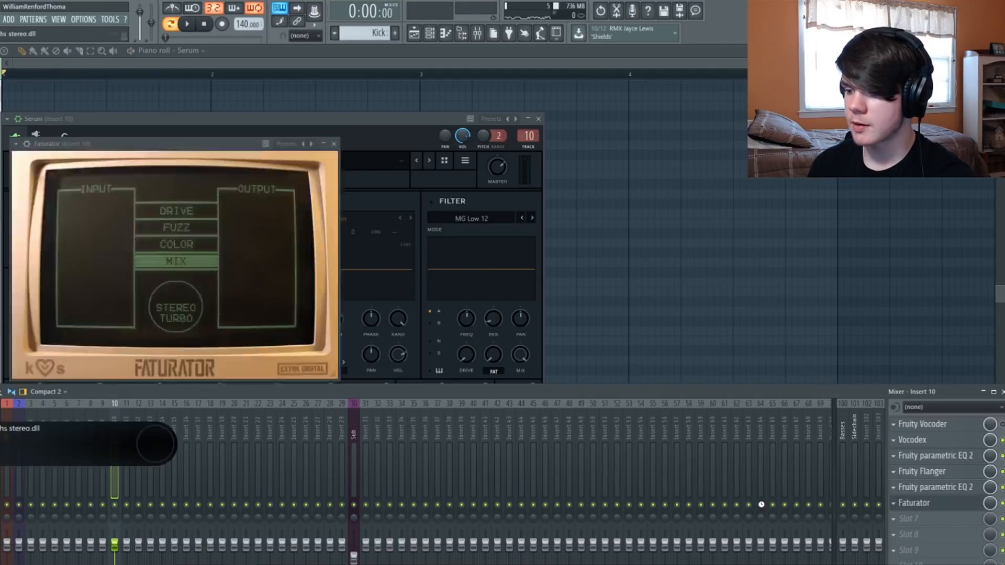
pyautogui.moveTo(83, 145); pyautogui.dragTo(200, 147)
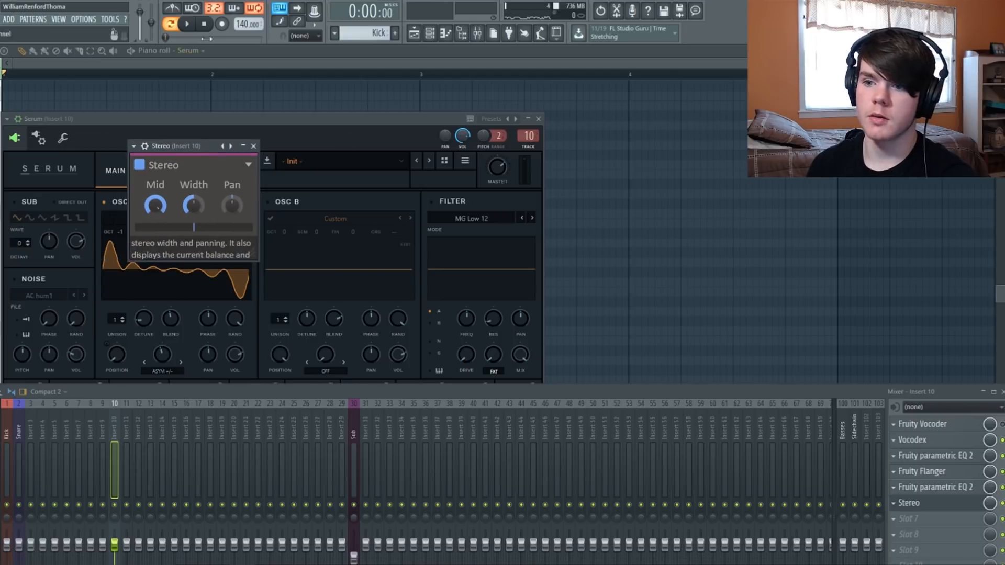
# Audition the bass with Stereo's Width pushed to its upper extreme, about 597 %
pyautogui.press('space')
pyautogui.moveTo(194, 205); pyautogui.dragTo(193, 188)
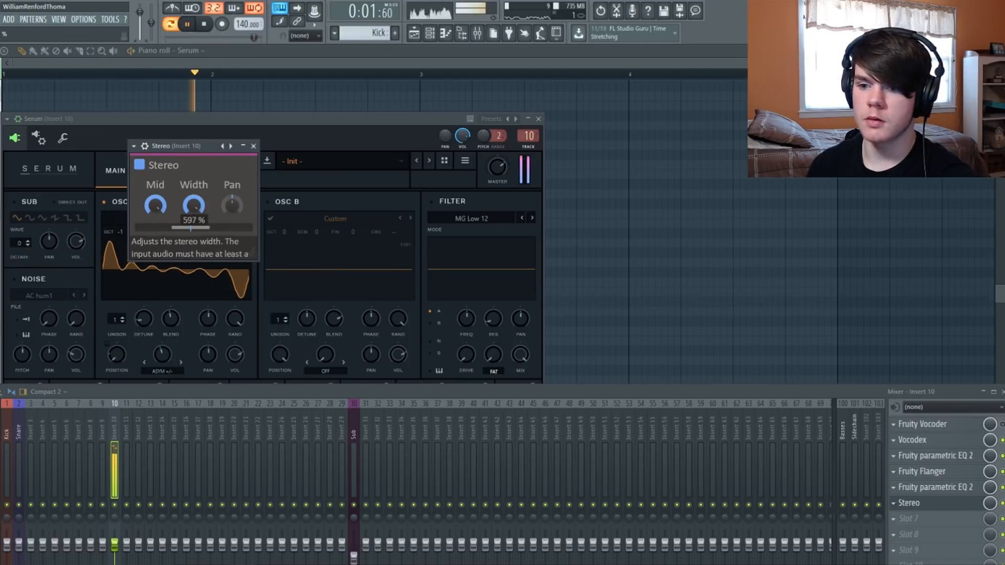
pyautogui.click(190, 24)
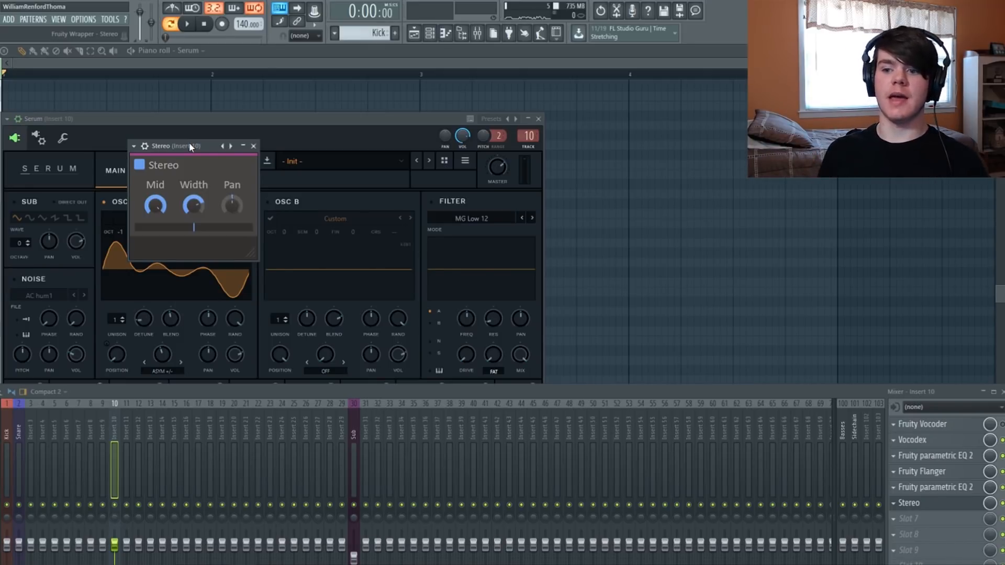
pyautogui.click(191, 25)
pyautogui.moveTo(193, 228)
pyautogui.press('space')
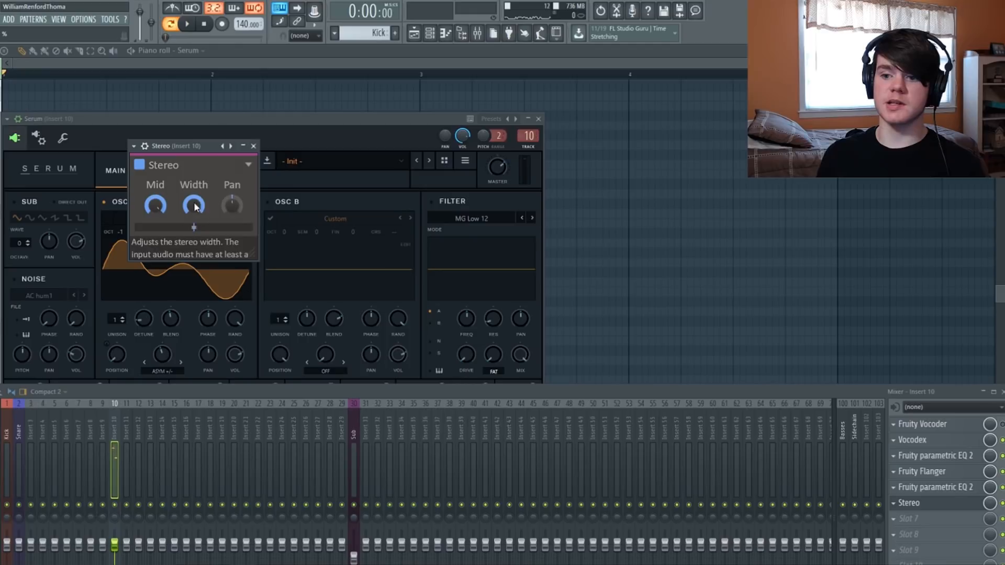
pyautogui.press('space')
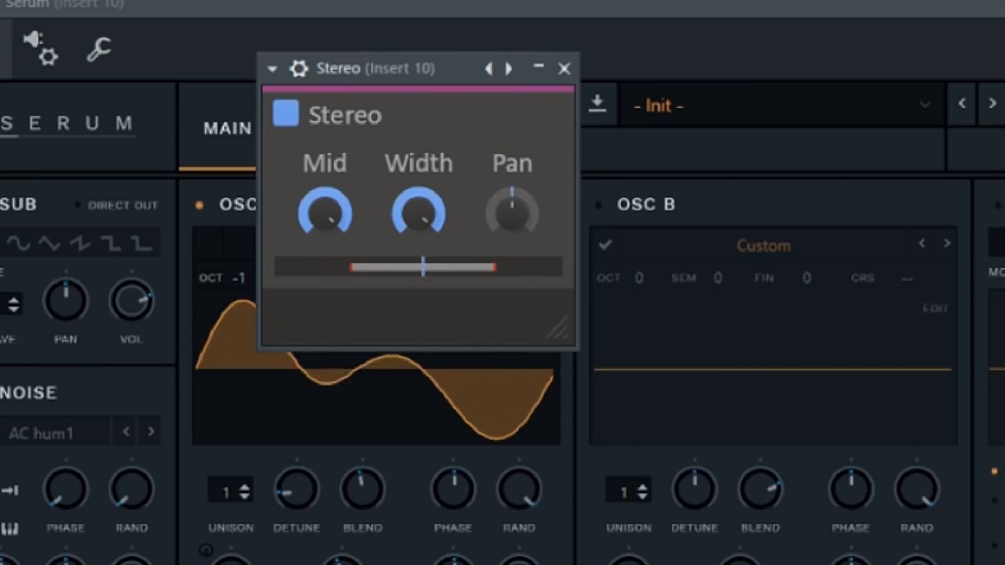
pyautogui.press('space')
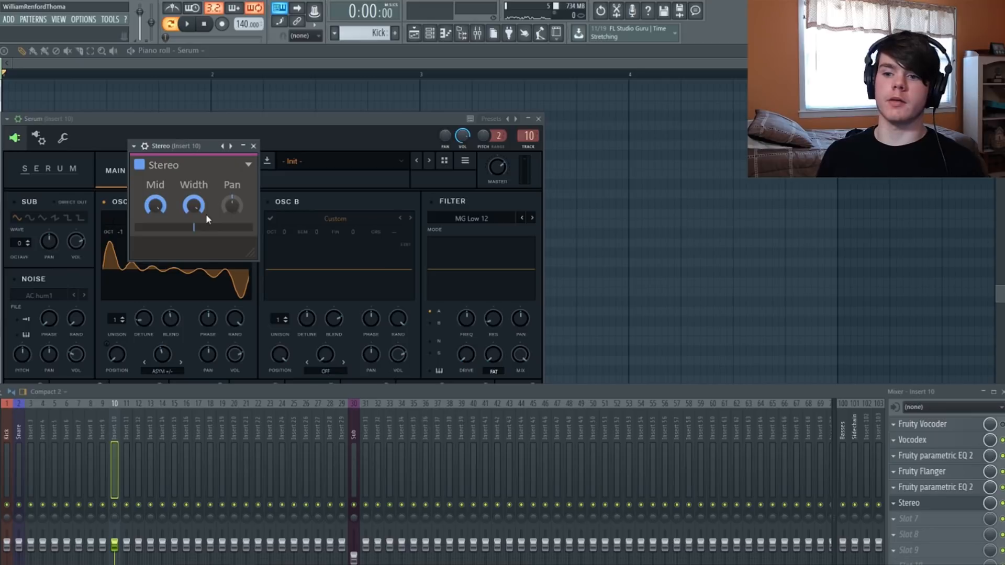
# Adjust Stereo's Width while comparing the bass with the reference clip, settling at about 363 %
pyautogui.doubleClick(191, 209)
pyautogui.press('space')
pyautogui.moveTo(193, 205); pyautogui.dragTo(193, 190)
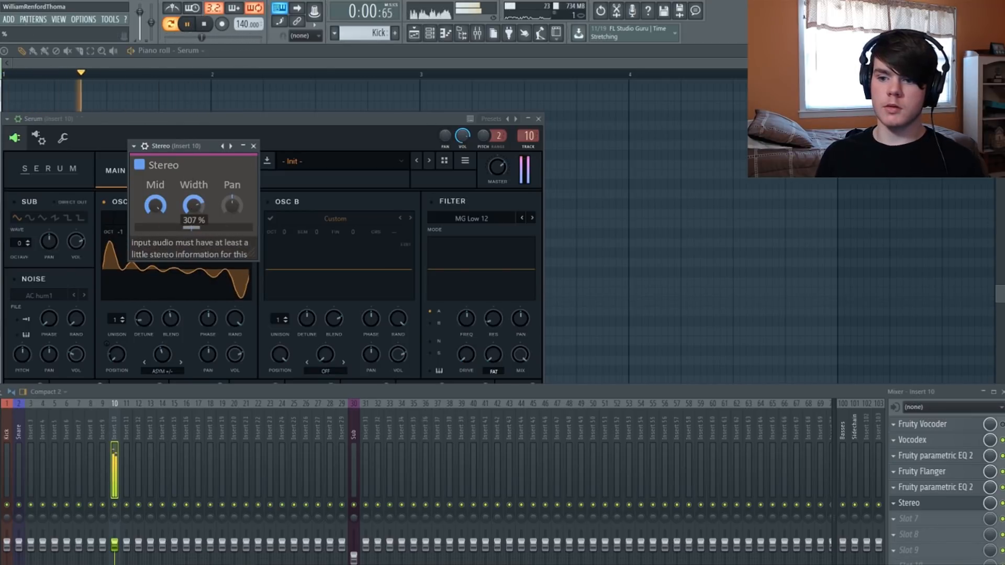
pyautogui.click(203, 25)
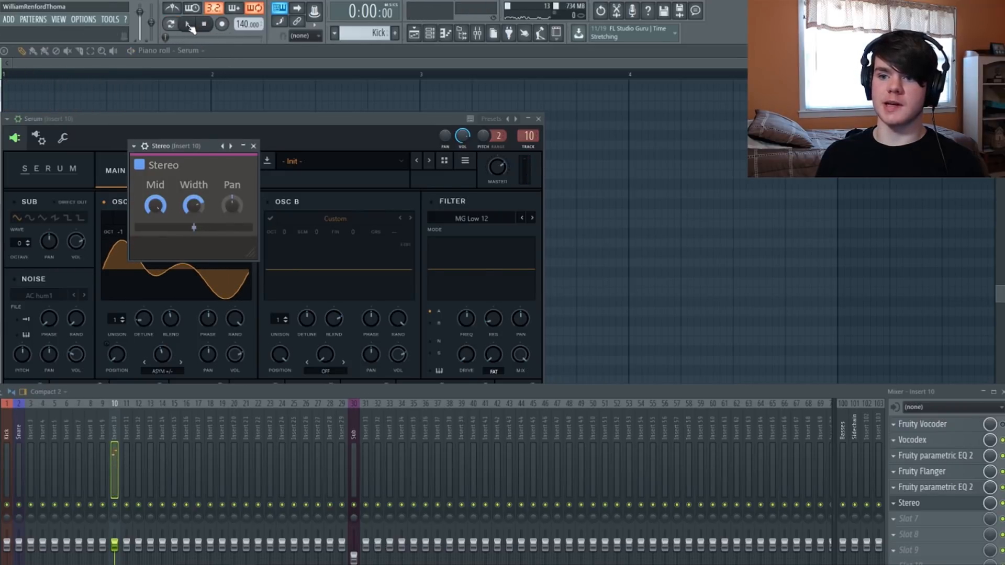
pyautogui.click(188, 24)
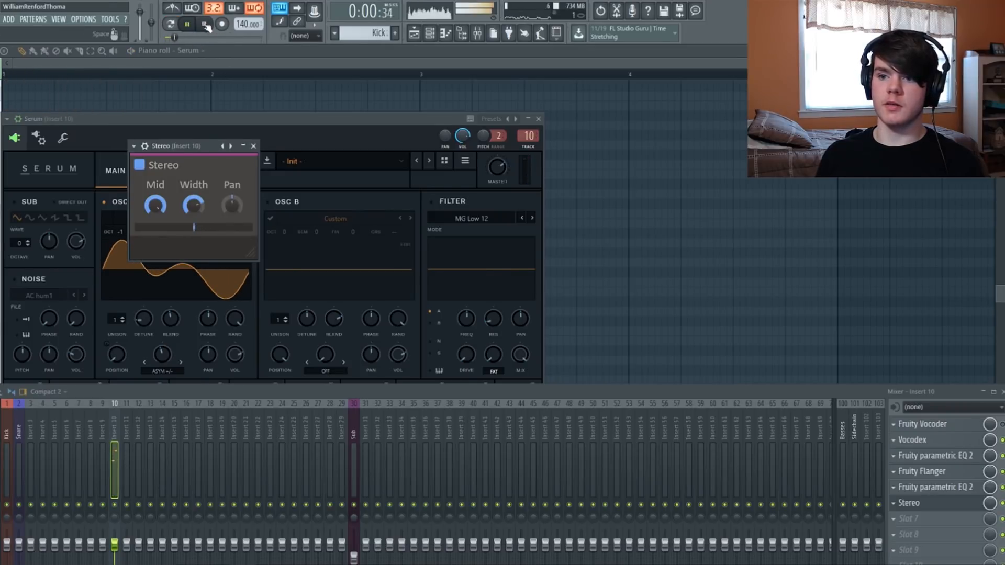
pyautogui.click(172, 25)
pyautogui.moveTo(200, 209); pyautogui.dragTo(200, 200)
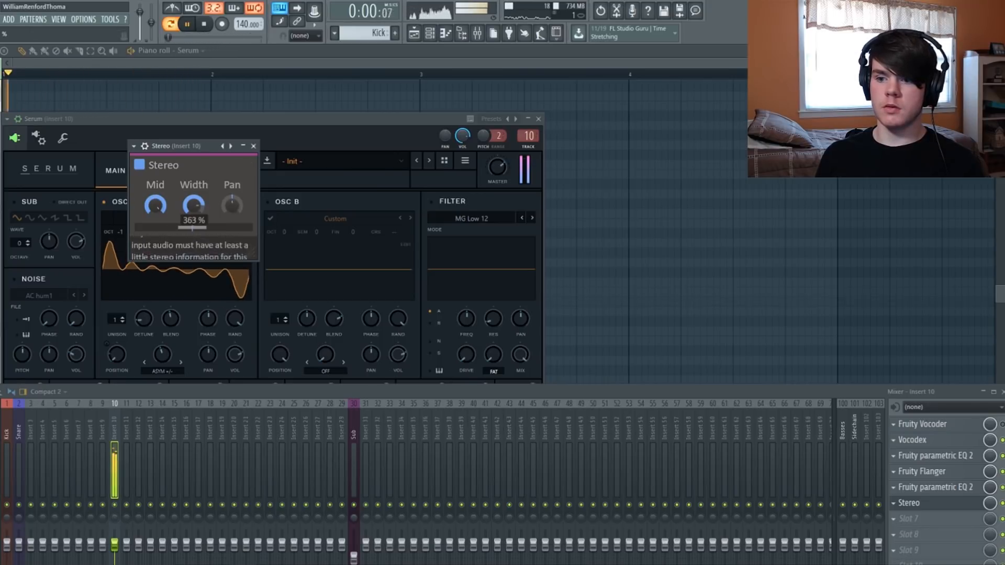
pyautogui.click(204, 25)
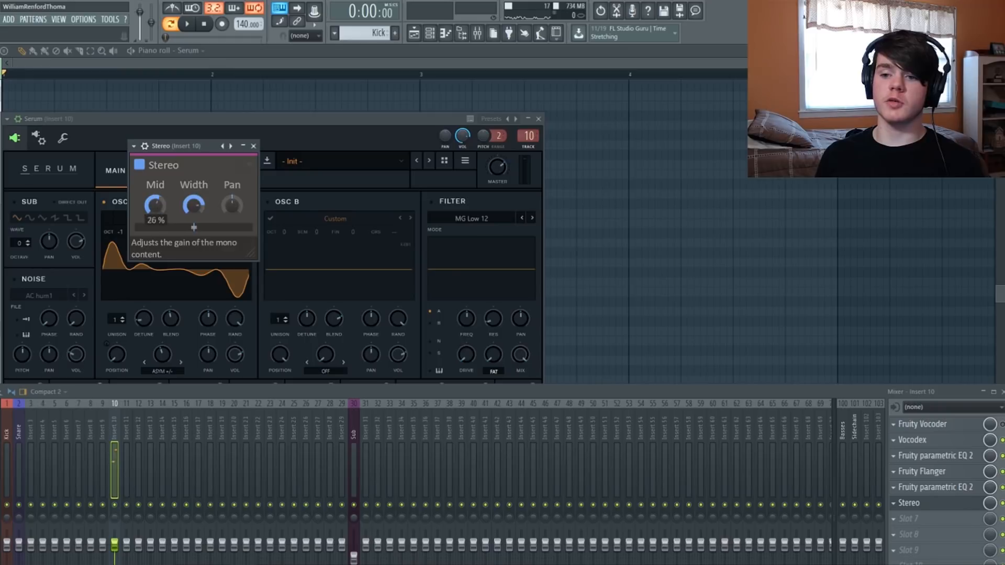
# Try lowering Stereo's Mid almost to its minimum and audition the bass
pyautogui.moveTo(155, 204); pyautogui.dragTo(156, 236)
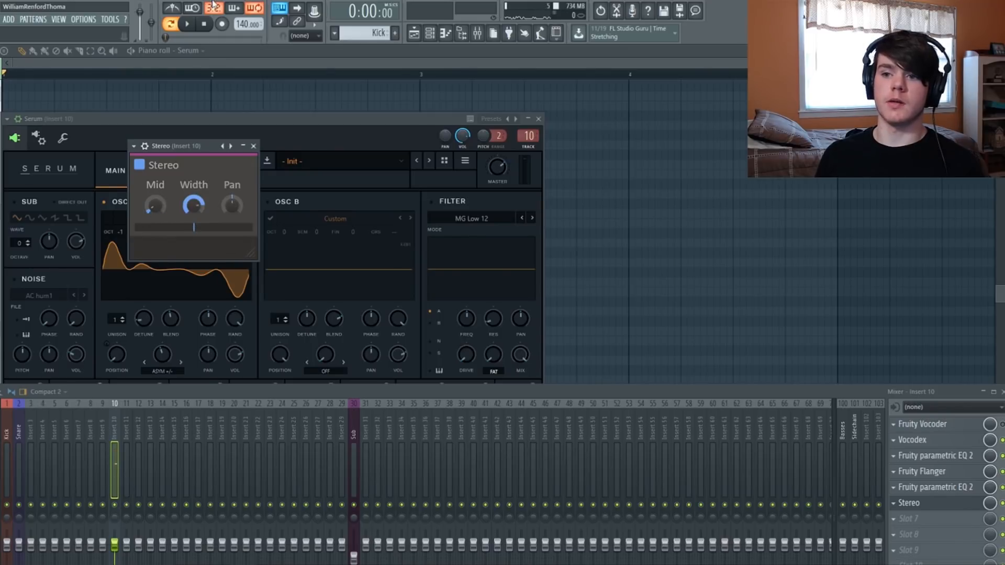
pyautogui.click(192, 24)
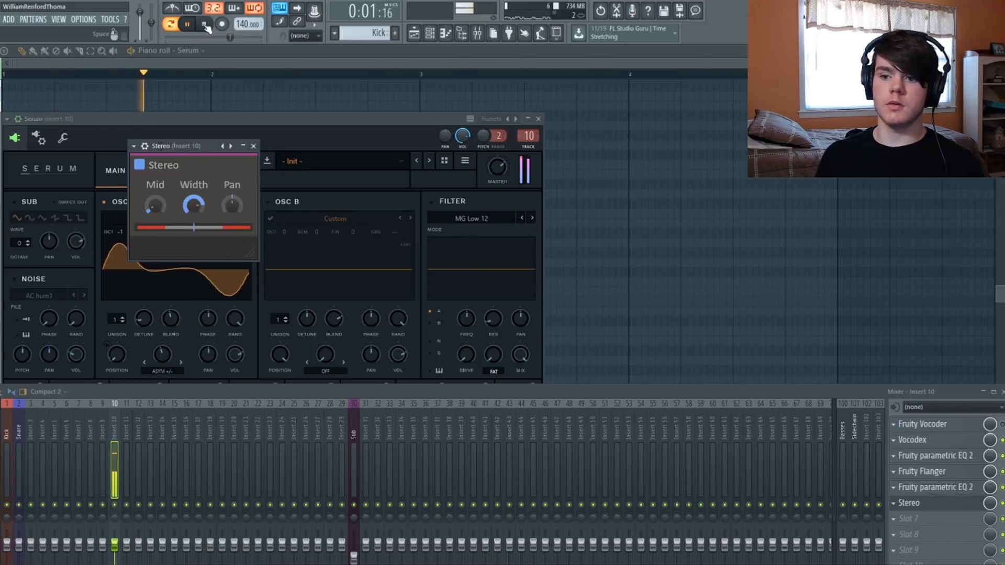
pyautogui.click(205, 25)
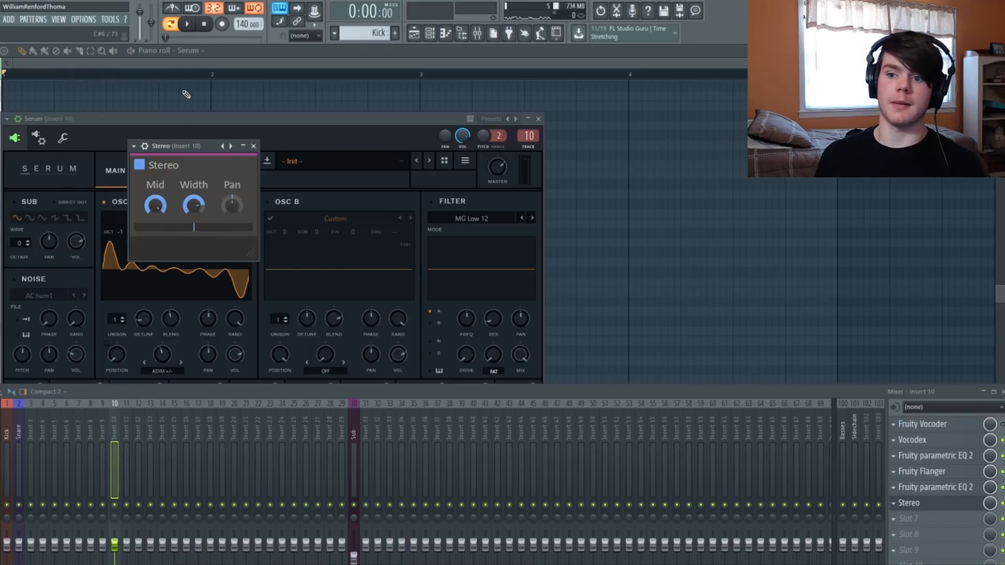
# Cut a narrow band 3 notch in the bass range of the second Fruity Parametric EQ 2 during playback
pyautogui.press('space')
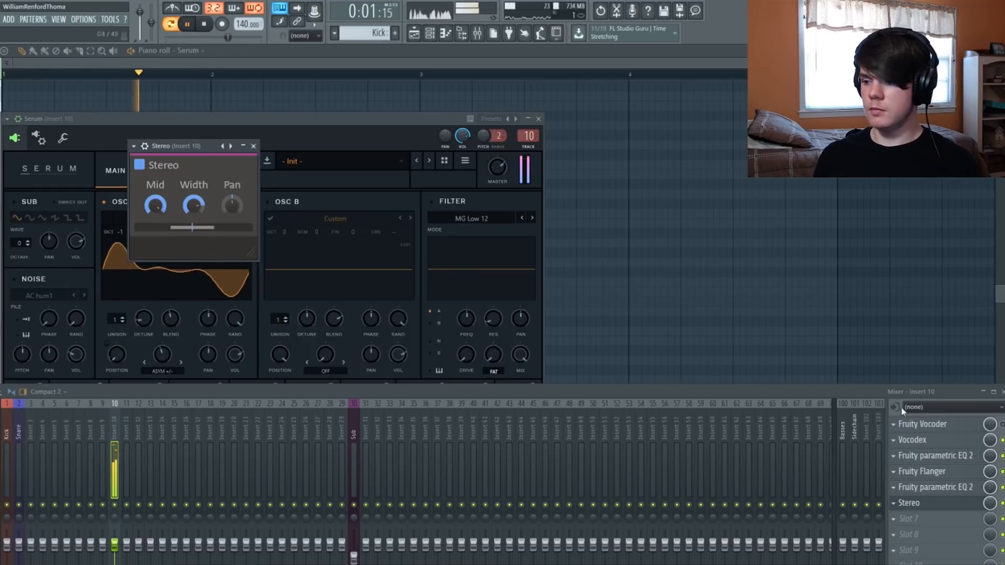
pyautogui.click(913, 502)
pyautogui.click(926, 486)
pyautogui.moveTo(145, 212); pyautogui.dragTo(135, 186)
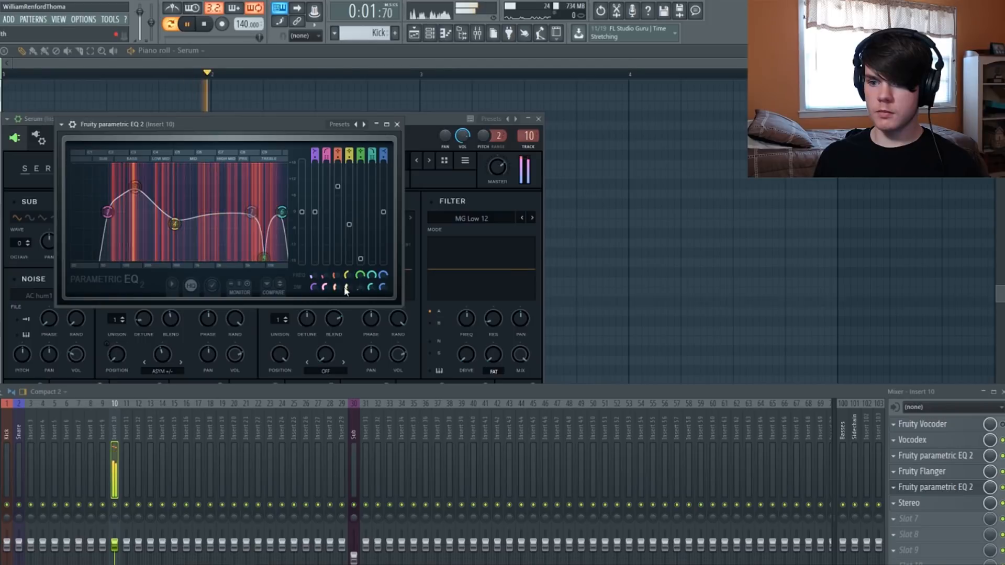
pyautogui.moveTo(332, 285); pyautogui.dragTo(332, 309)
pyautogui.moveTo(133, 186); pyautogui.dragTo(133, 230)
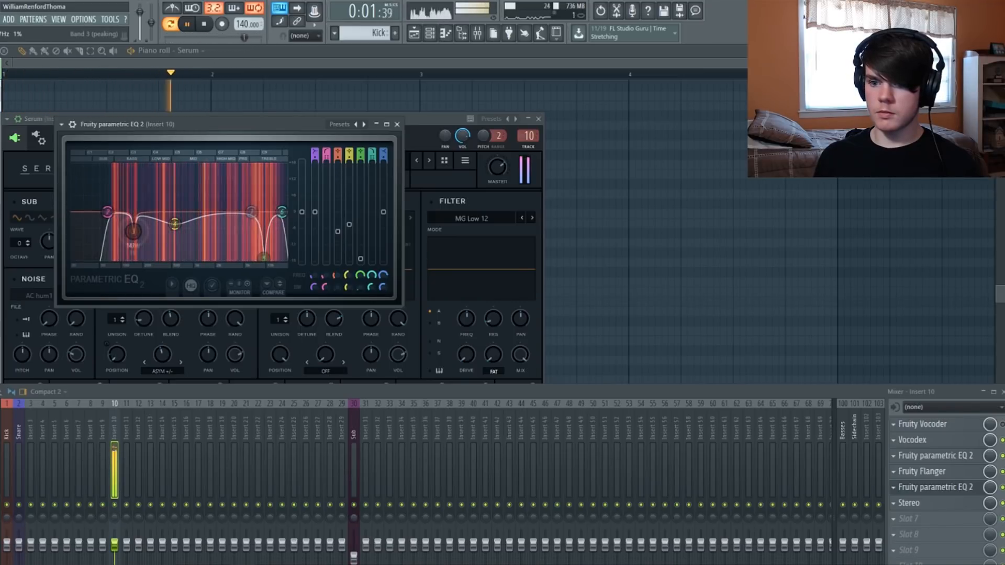
pyautogui.click(207, 25)
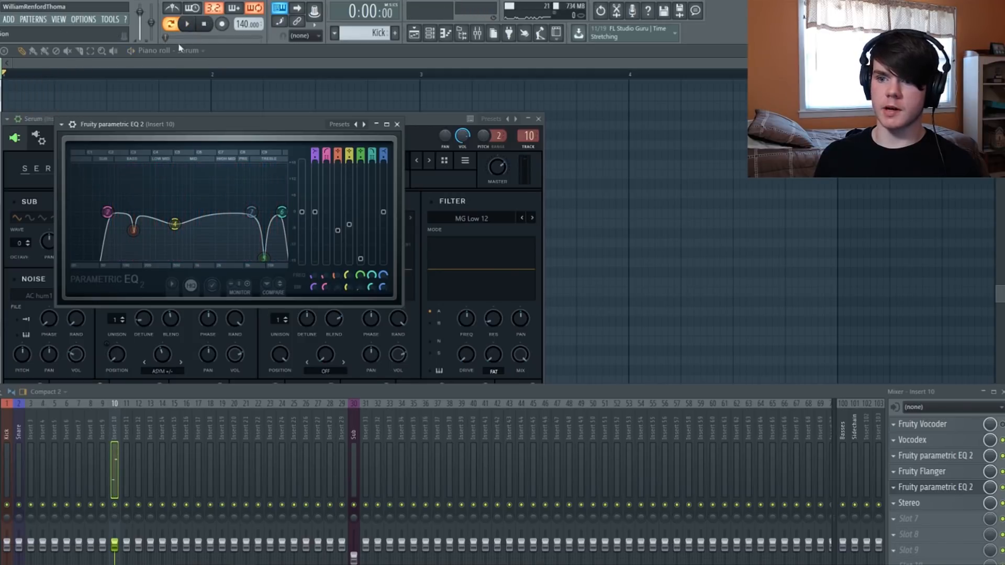
# Deepen the band 5 treble notch, move band 6 slightly lower in frequency, and compare the bass with the reference clip
pyautogui.click(190, 24)
pyautogui.moveTo(360, 259)
pyautogui.mouseDown()
pyautogui.moveTo(360, 233)
pyautogui.moveTo(360, 253)
pyautogui.mouseUp()
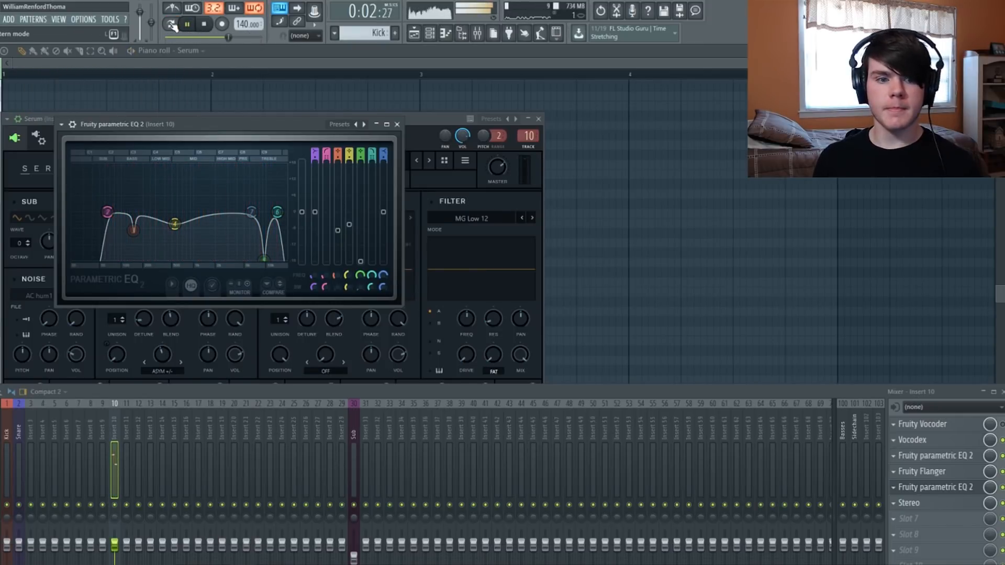
pyautogui.click(171, 24)
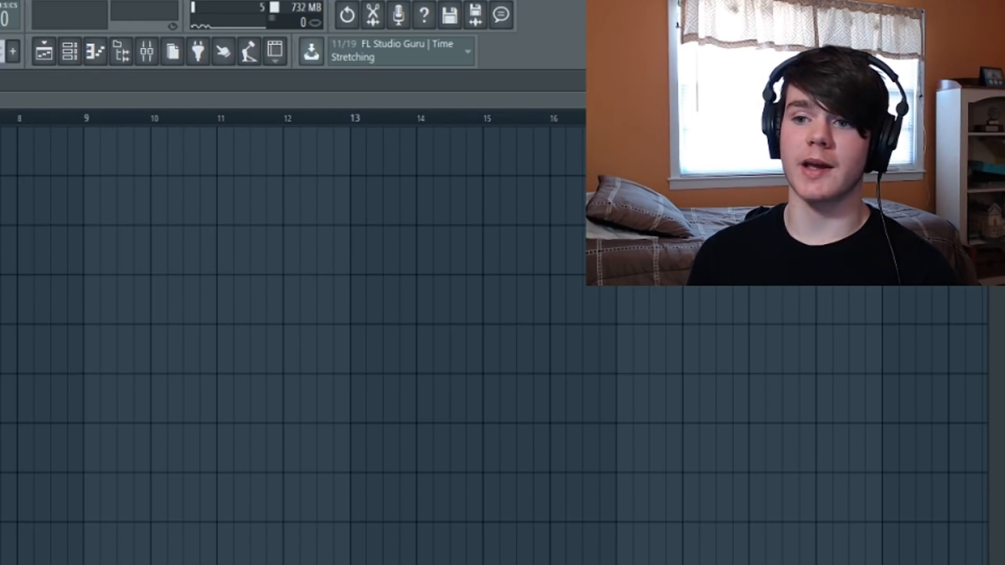
pyautogui.click(280, 39)
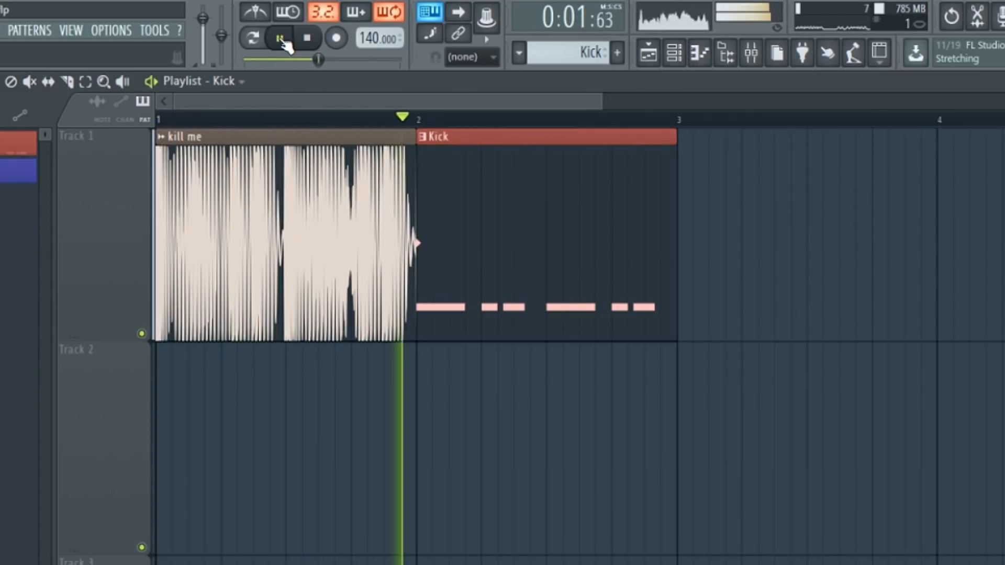